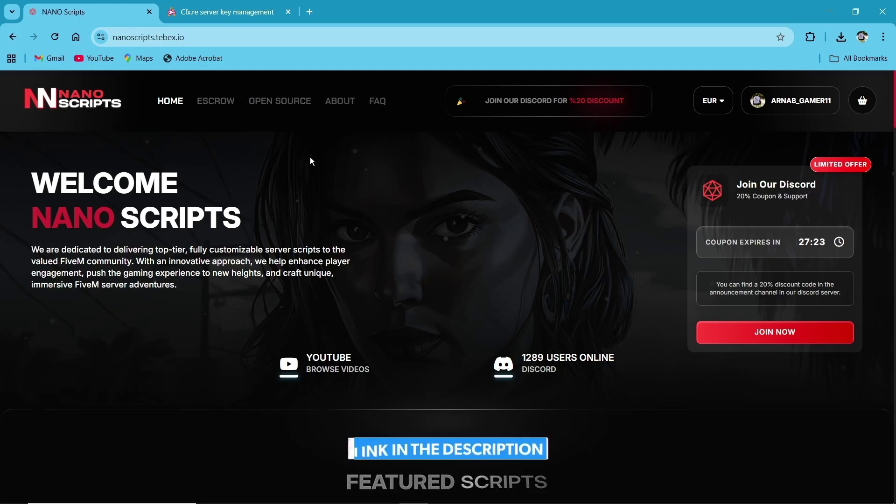
Open the Spy System product page from the Nano Scripts store's Escrow category
left_click(216, 101)
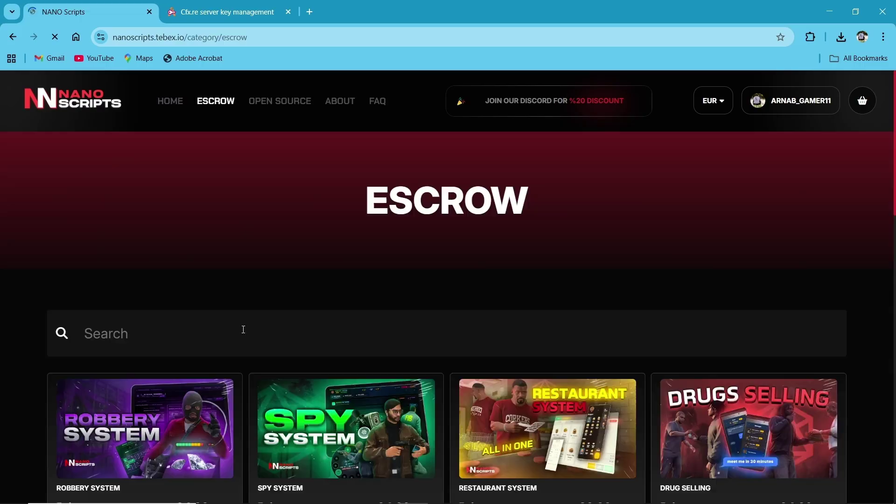
scroll(244, 332, "down", 4)
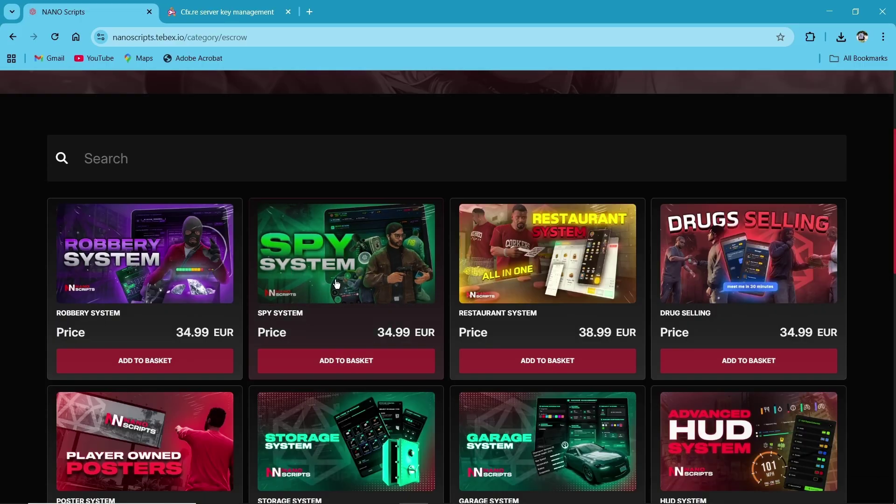
left_click(358, 312)
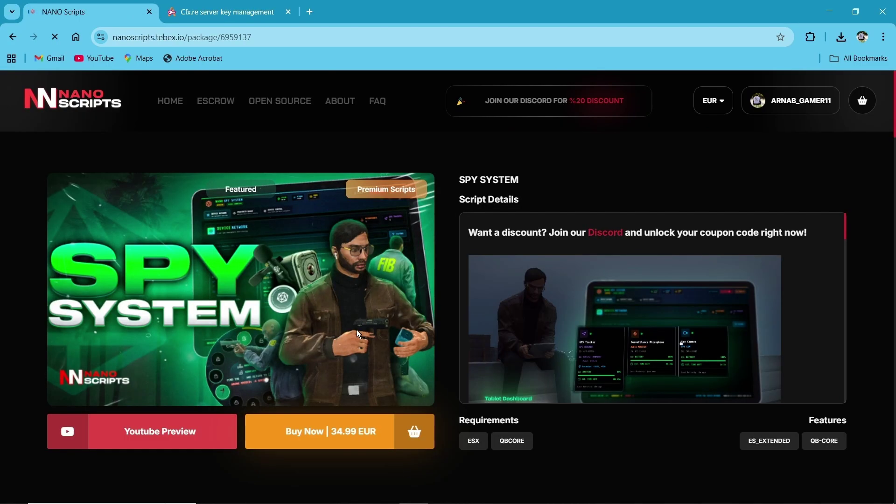
Start buying the Spy System script and log in with Discord to add it to the basket
left_click(374, 444)
scroll(465, 449, "down", 3)
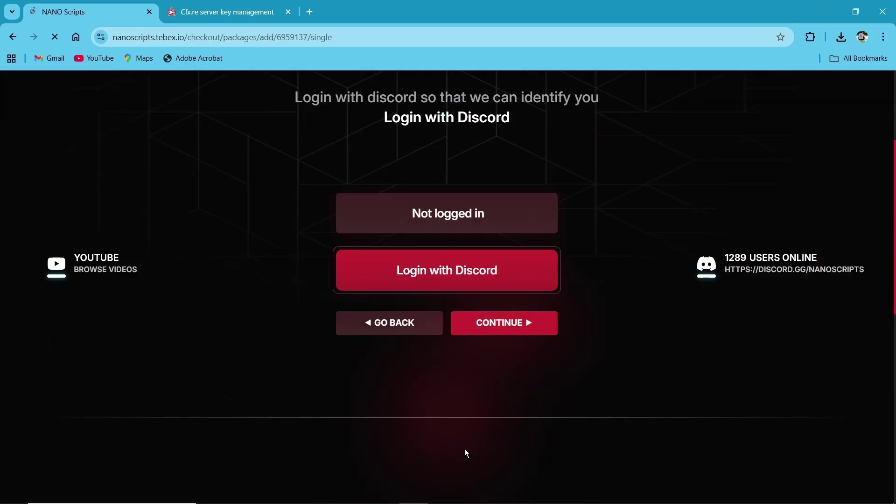
left_click(452, 284)
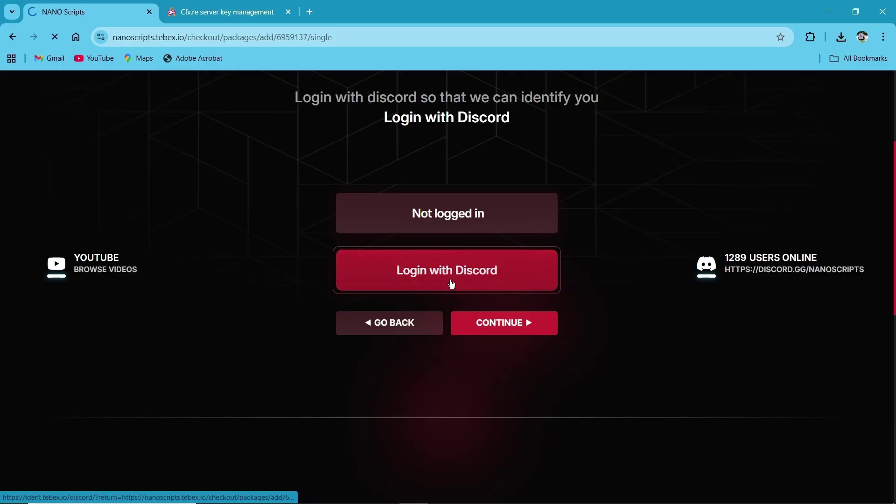
scroll(510, 446, "down", 3)
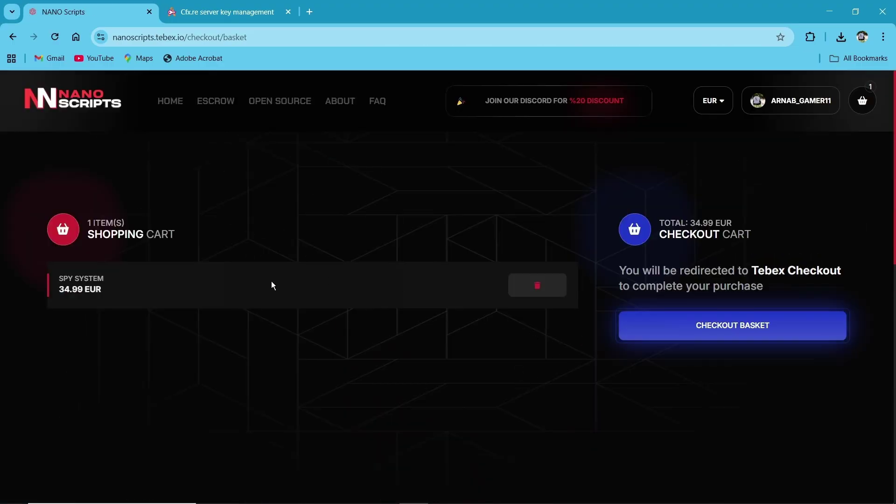
Review the shopping cart and proceed to the Tebex checkout for the Spy System
scroll(495, 327, "down", 3)
scroll(514, 356, "up", 3)
left_click(733, 325)
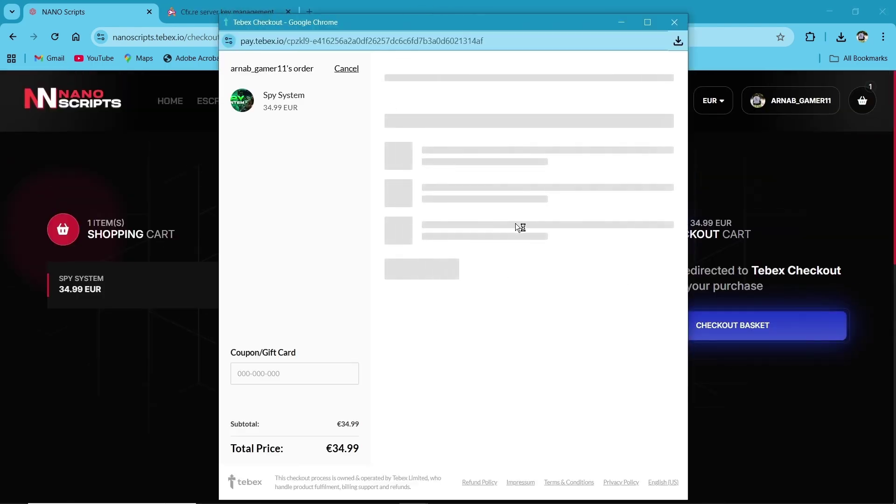
left_click(473, 292)
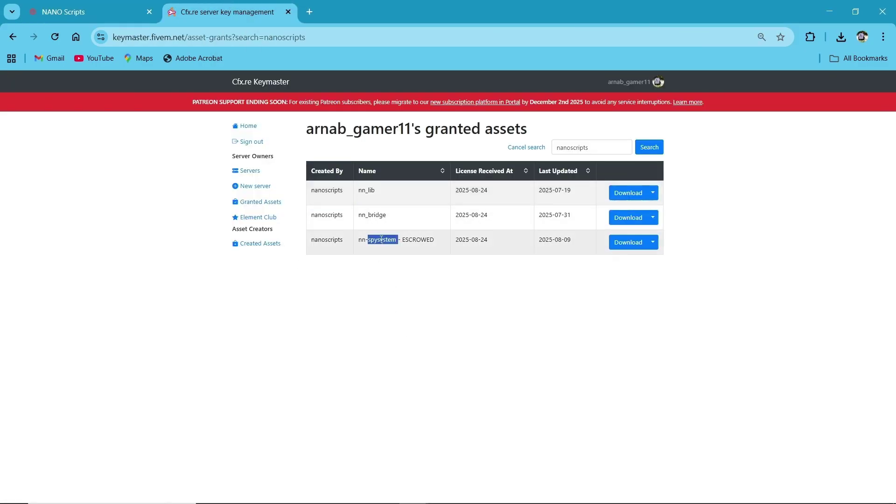
Identify the nn_lib and nn_bridge entries among the nanoscripts granted assets in Cfx.re Keymaster
double_click(369, 216)
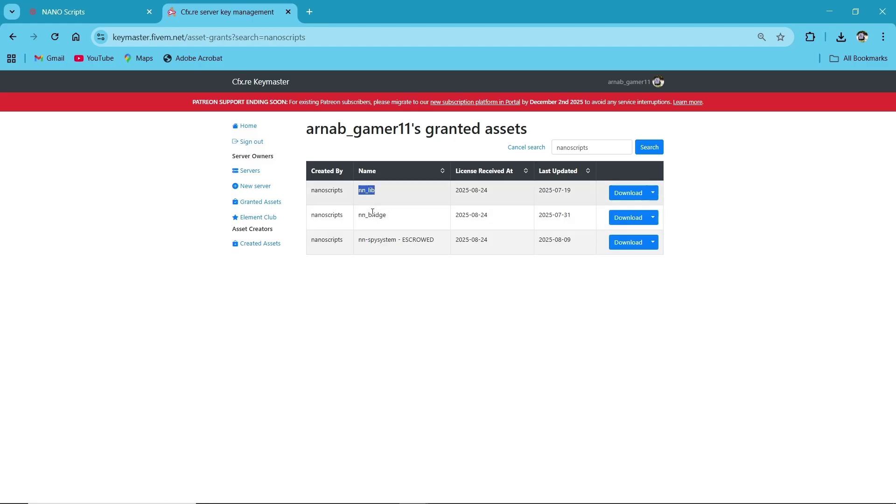
double_click(372, 214)
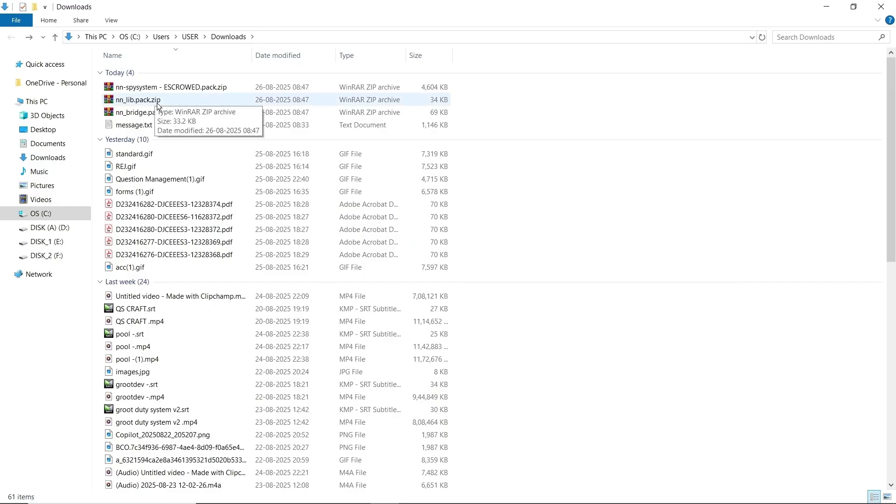
Copy the nn-spysystem, nn_lib and nn_bridge zip archives from Downloads into the Narco City server's resources folder on DISK_1 (E:)
left_click_drag(163, 125, 163, 89)
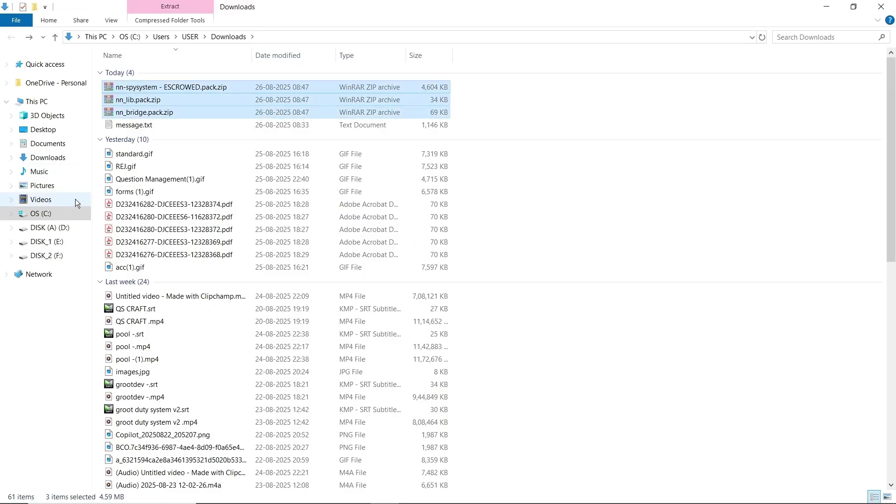
left_click(45, 242)
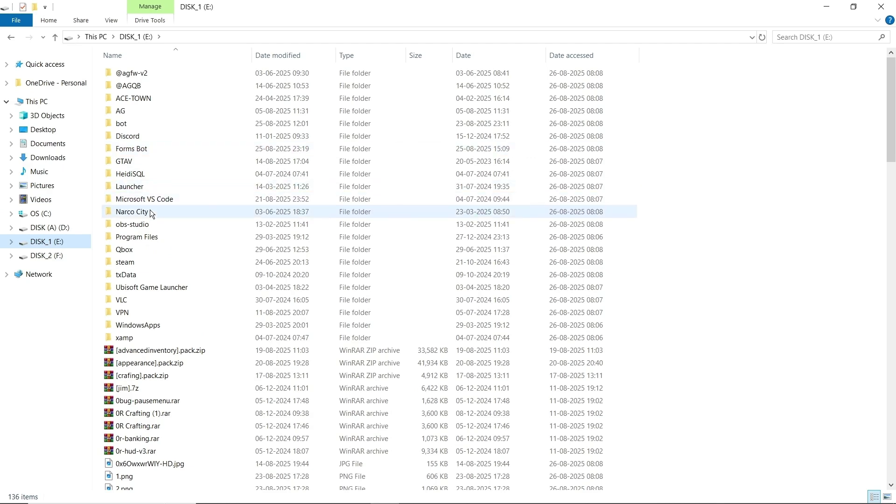
double_click(150, 211)
double_click(140, 74)
double_click(141, 92)
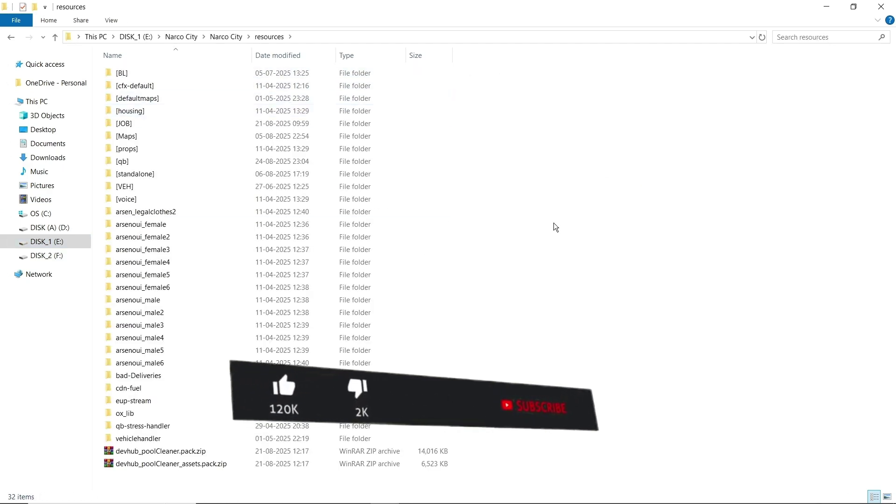
key("ctrl+v")
Delete devhub_poolCleaner.pack.zip and devhub_poolCleaner_assets.pack.zip from the resources folder
left_click(151, 446)
key("Delete")
left_click(154, 443)
key("Delete")
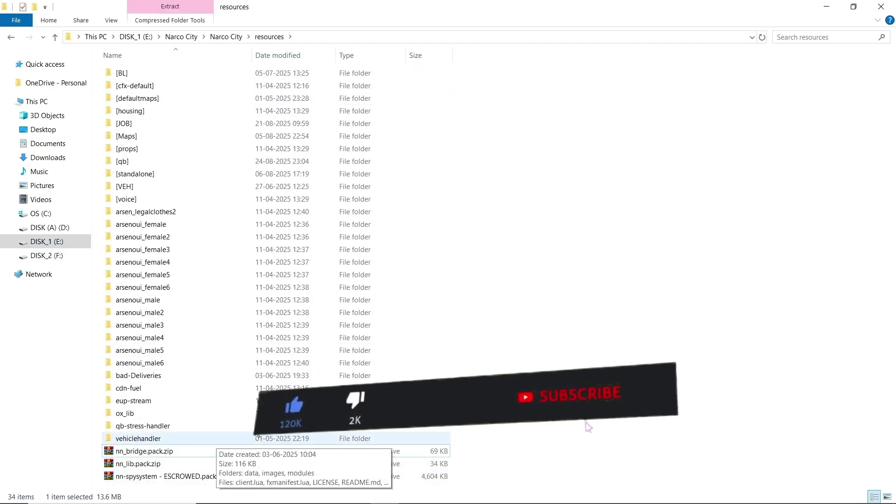
Extract the nn_bridge, nn_lib and nn-spysystem archives directly into the resources folder
left_click(148, 476)
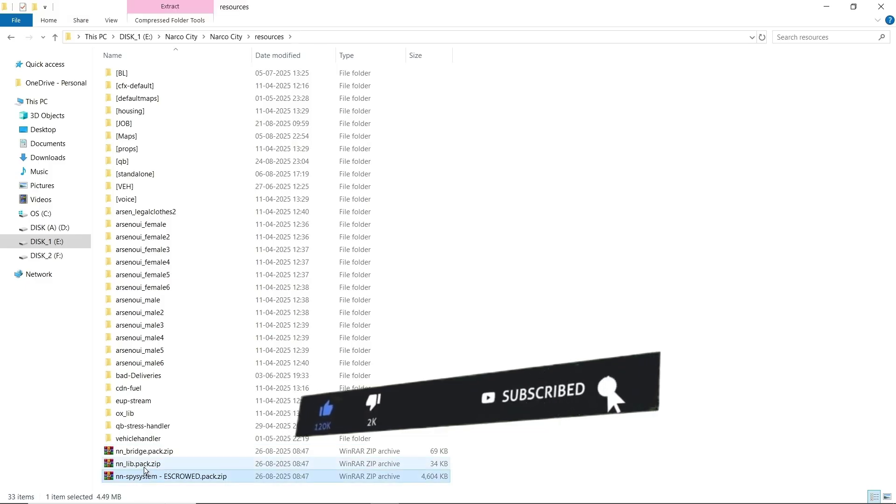
left_click(159, 465, "ctrl")
right_click(164, 465)
left_click(217, 296)
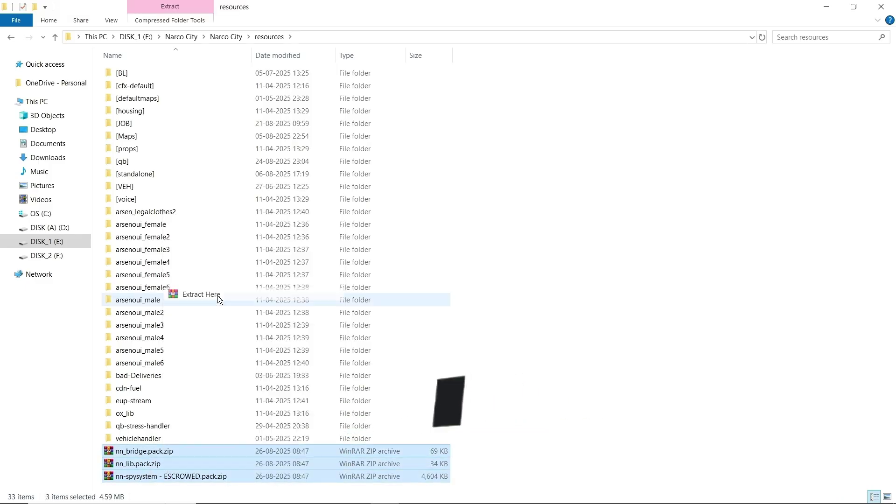
scroll(209, 400, "down", 1)
left_click(576, 408)
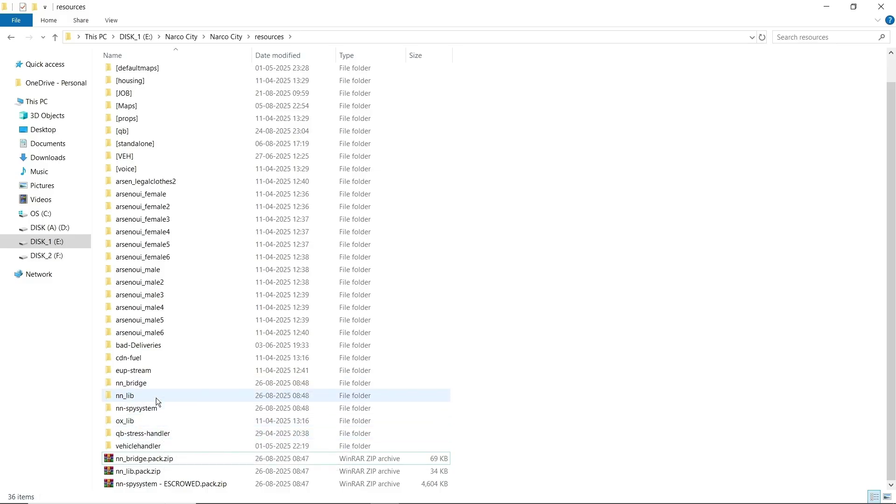
Open the init.lua file in the extracted nn_bridge folder
left_click(140, 384)
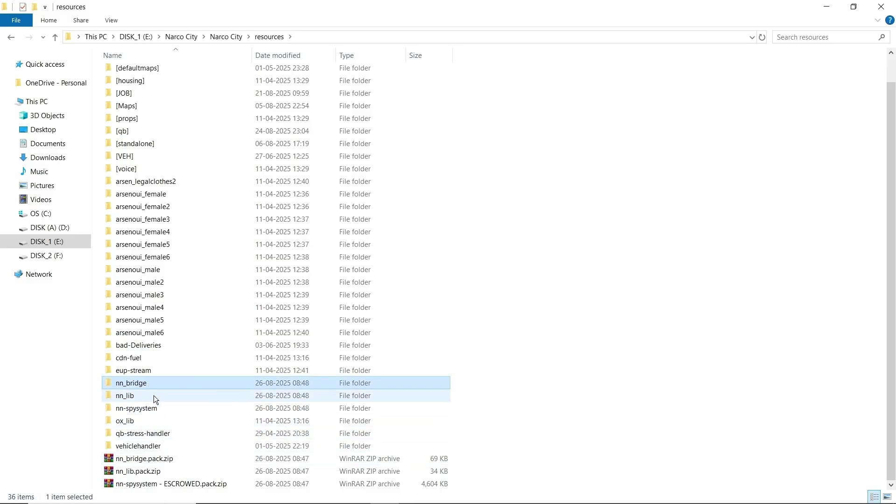
double_click(161, 384)
mouse_move(196, 301)
left_mouse_down()
mouse_move(164, 73)
mouse_move(186, 303)
left_mouse_up()
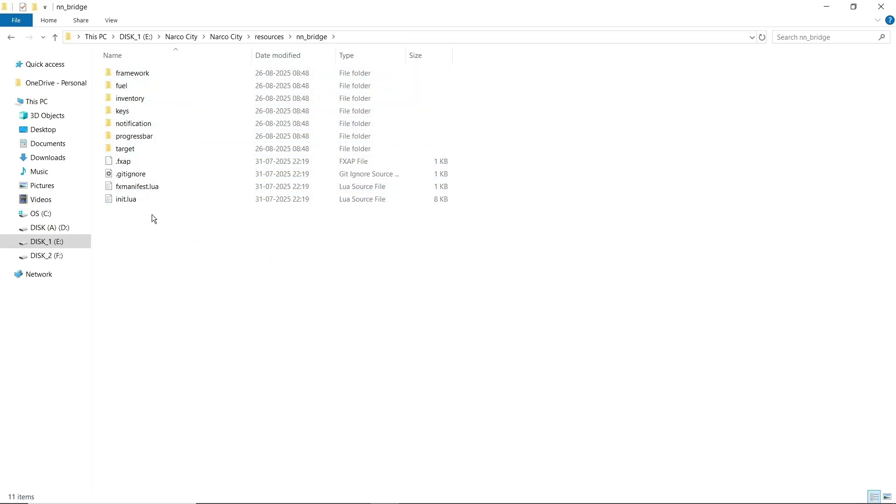
left_click(149, 136)
left_click(136, 212)
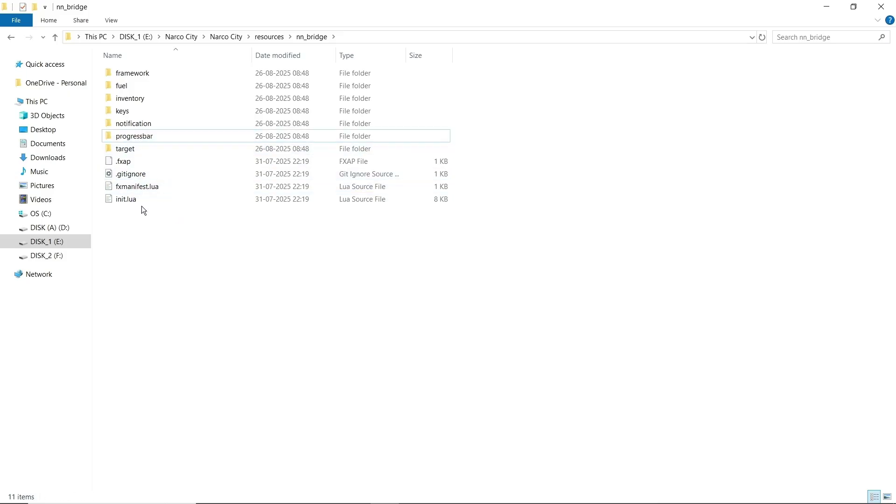
left_click(139, 205)
double_click(138, 206)
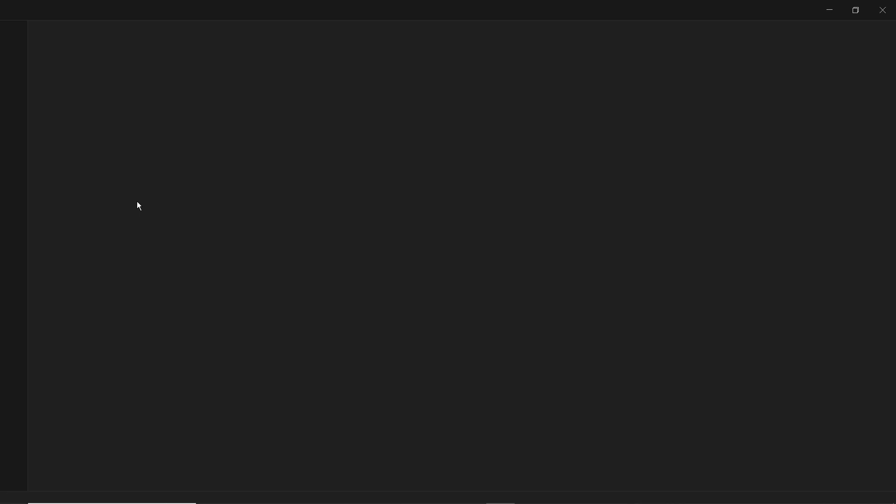
Review the fuel, keys, notification and progressbar module lists in init.lua, and close the editor
scroll(168, 171, "down", 15)
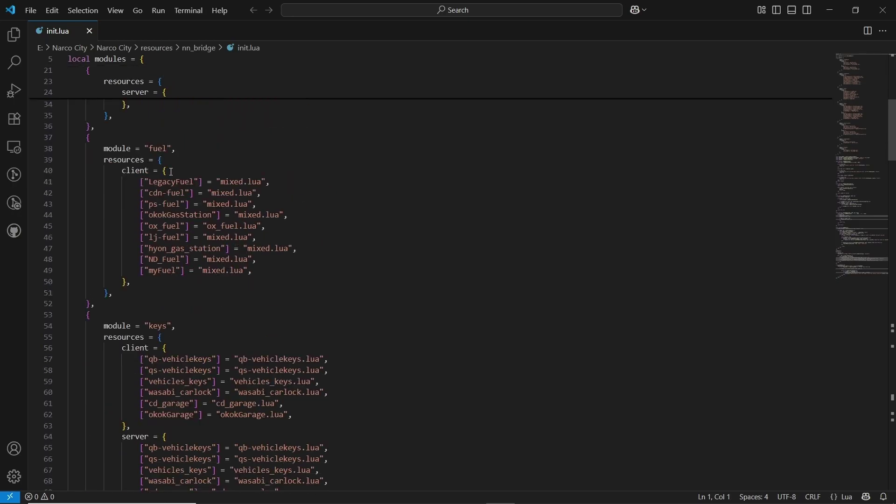
scroll(186, 187, "down", 20)
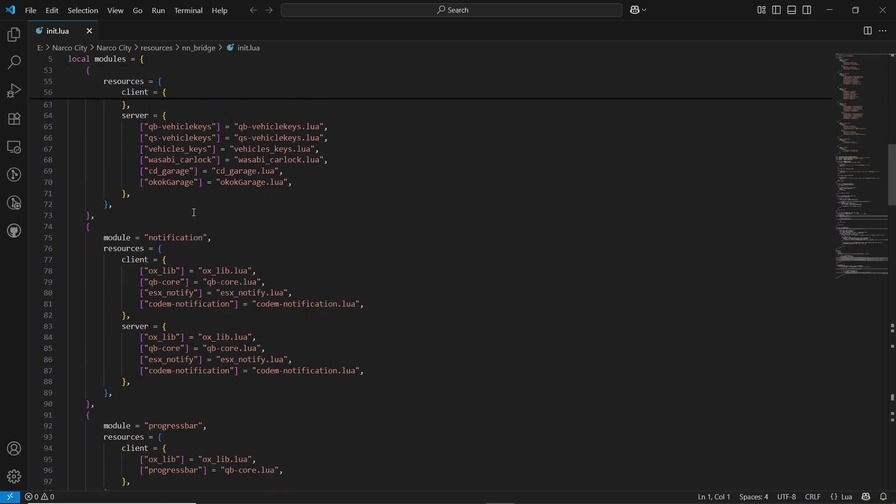
left_click(882, 10)
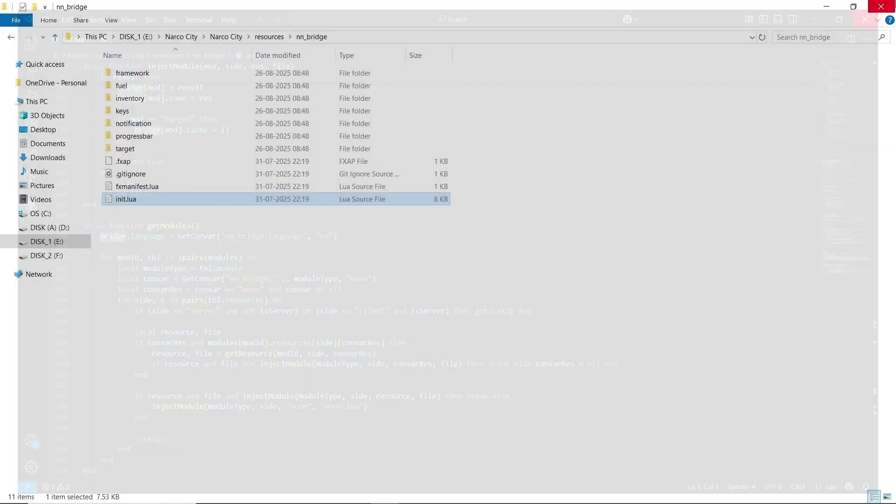
Browse the shared, server and client subfolders of nn_lib, and return to the resources folder
key("BackSpace")
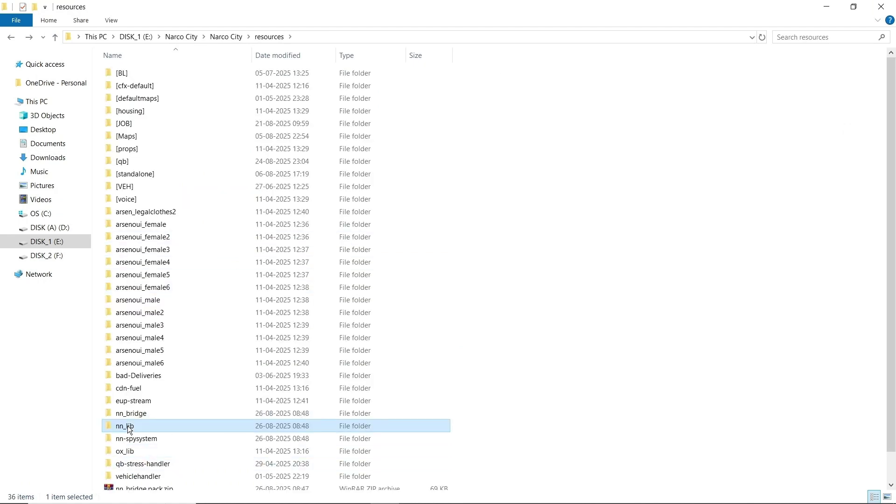
double_click(128, 426)
double_click(134, 98)
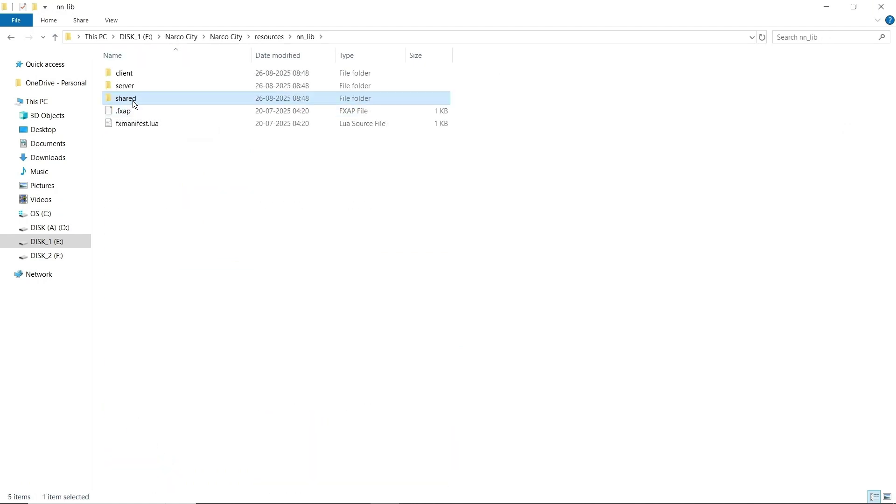
key("BackSpace")
double_click(144, 91)
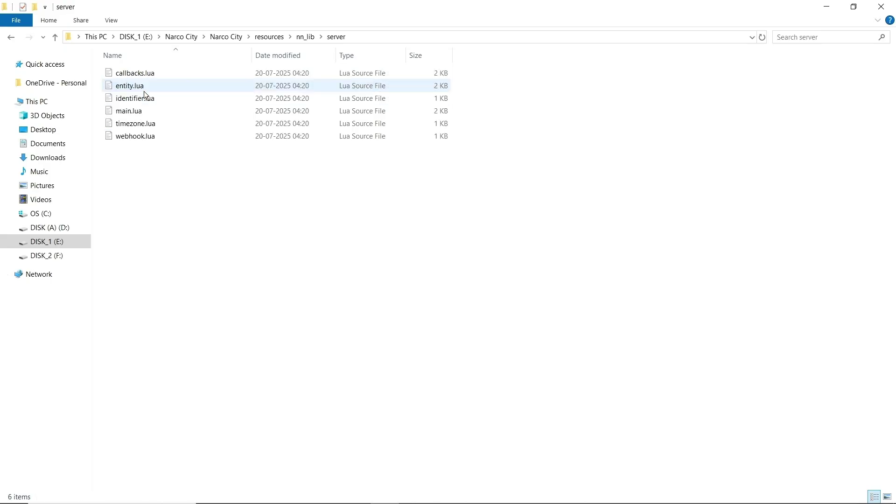
key("BackSpace")
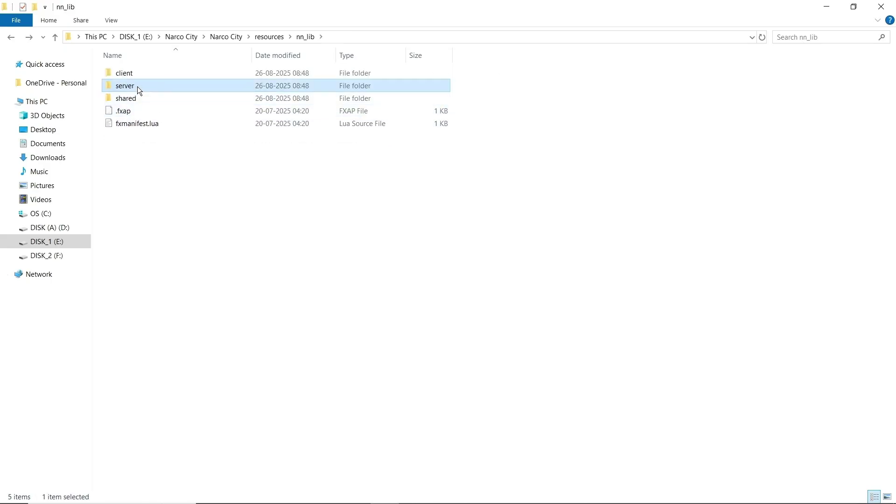
double_click(136, 86)
left_click(155, 126)
key("BackSpace")
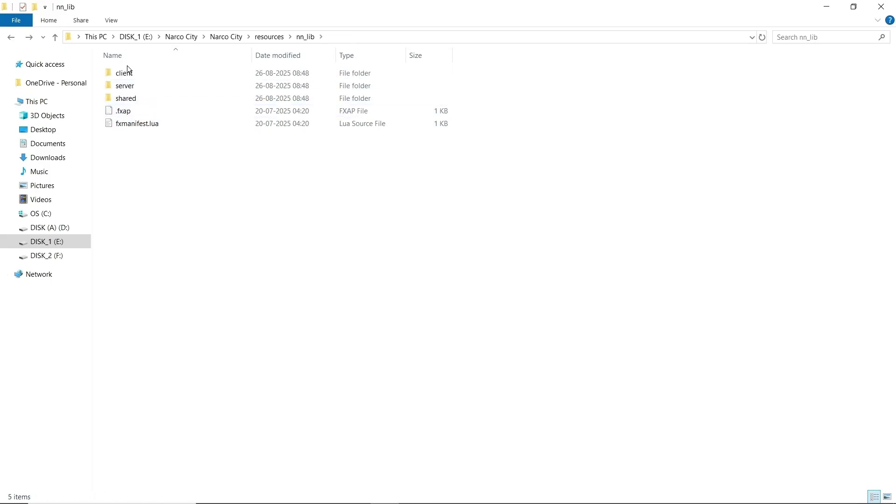
double_click(127, 71)
key("BackSpace")
key("BackSpace")
Open the nn-spysystem folder in resources and select update_database_blip.sql
scroll(155, 255, "down", 1)
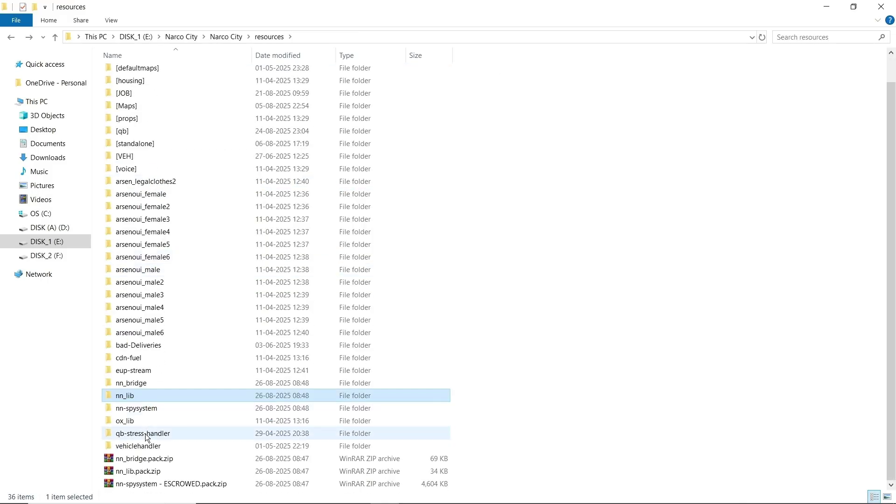
left_click(153, 408)
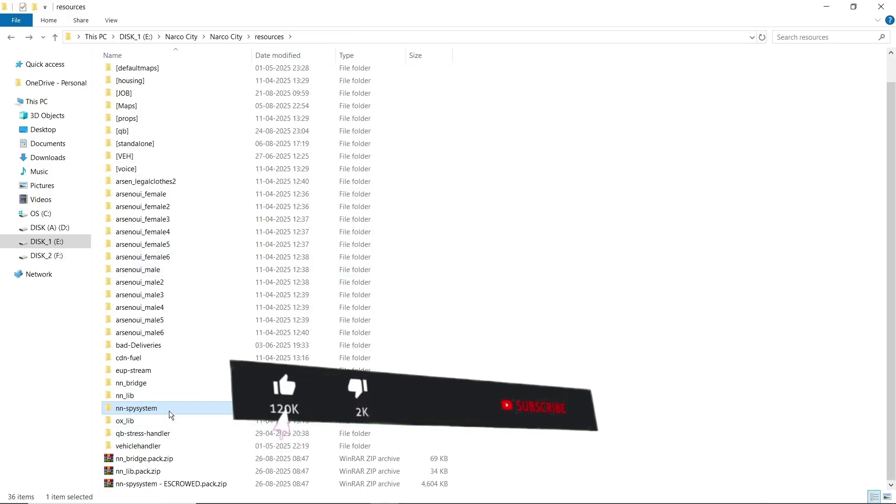
double_click(169, 410)
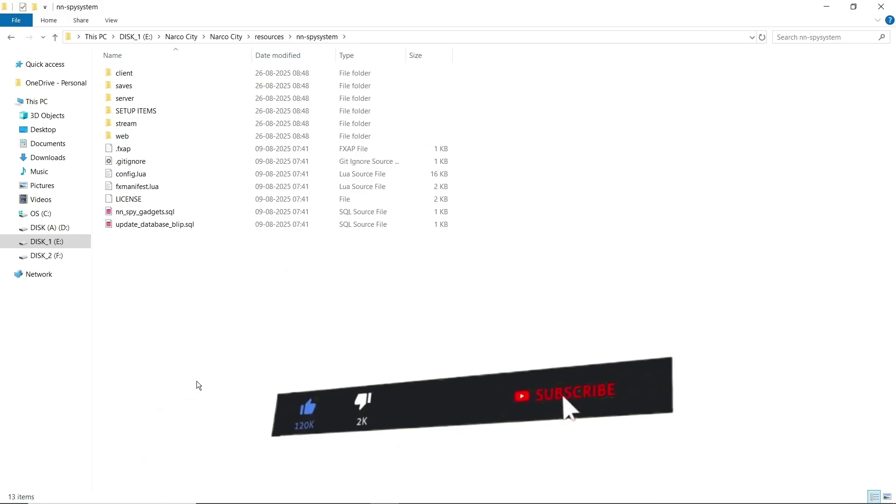
left_click_drag(201, 354, 146, 240)
left_click(140, 227)
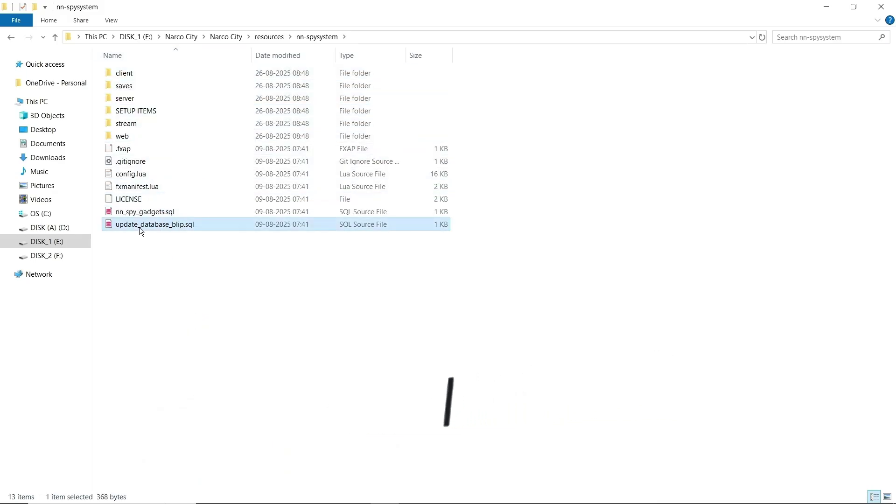
Open the nn_spy_gadgets.sql file from the nn-spysystem folder
left_click(161, 213)
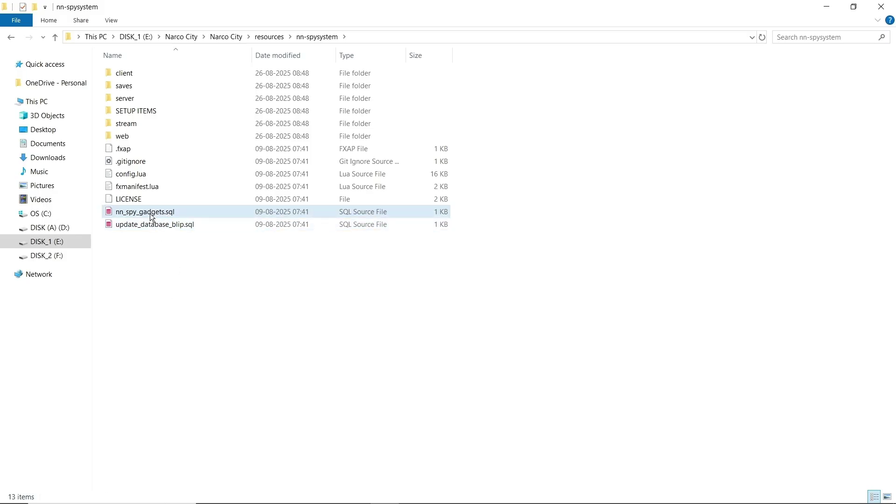
left_click(167, 276)
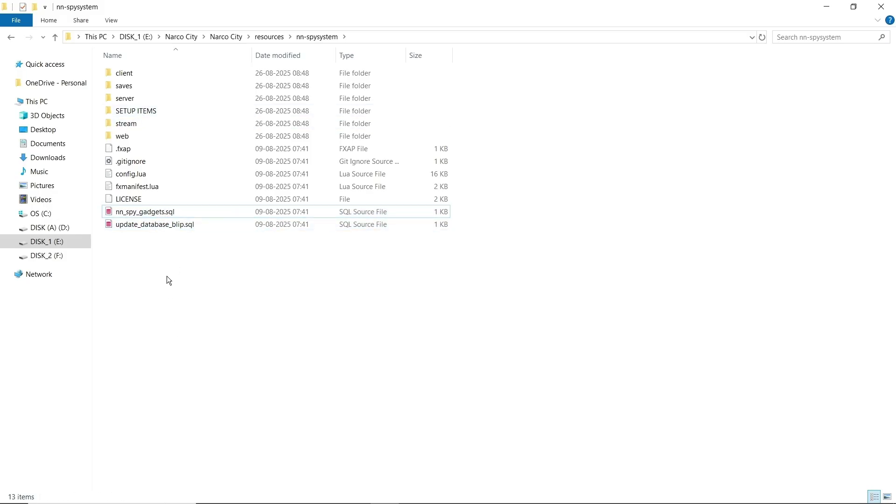
right_click(149, 216)
left_click(177, 225)
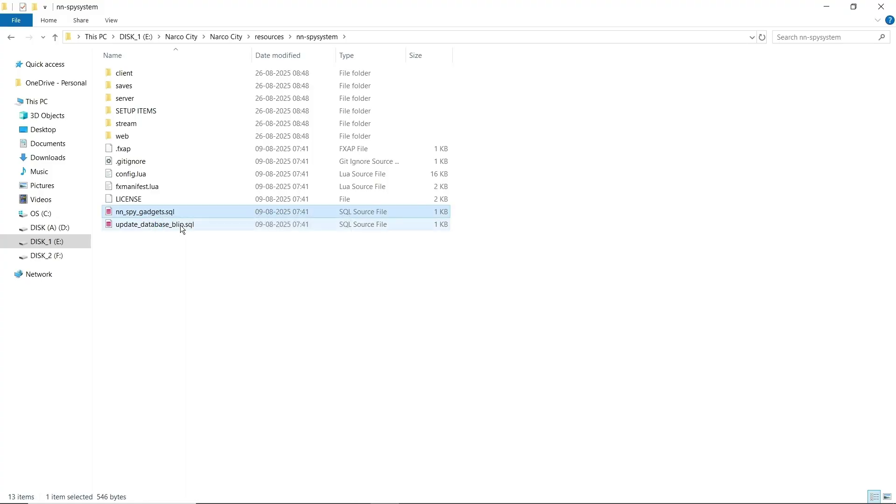
Copy the whole nn_spy_gadgets.sql script and run it in HeidiSQL as a query on qbcoreframework_f8ba99, replacing the existing query text
key("ctrl+a")
key("ctrl+c")
key("alt+Tab")
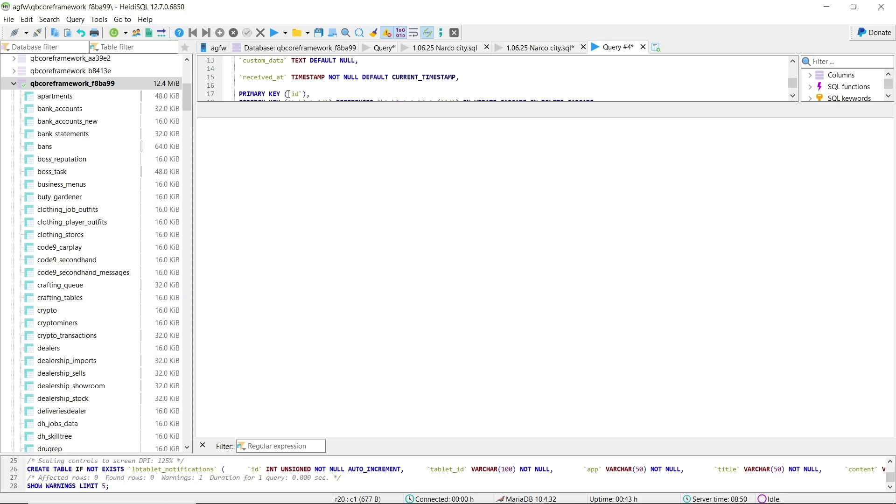
key("ctrl+a")
key("ctrl+v")
left_click(273, 35)
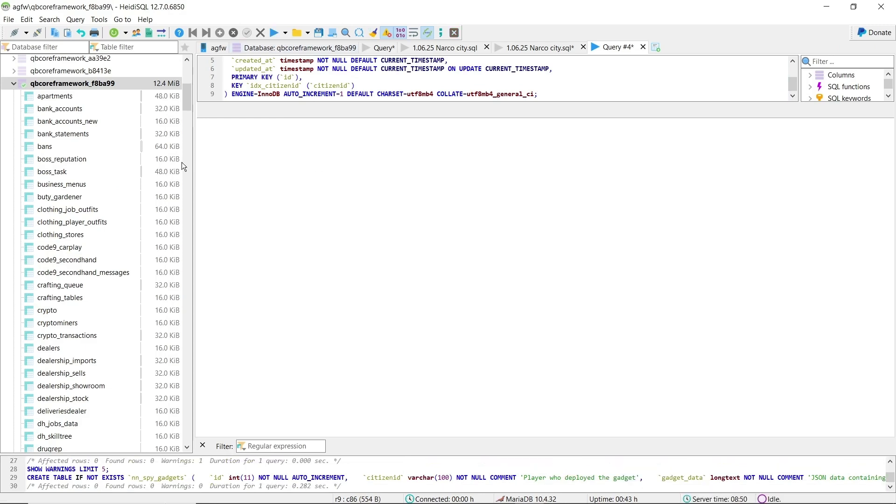
Refresh and expand the qbcoreframework_f8ba99 database, and return to the nn-spysystem folder with the SQL script closed
left_click(113, 86)
left_click(114, 34)
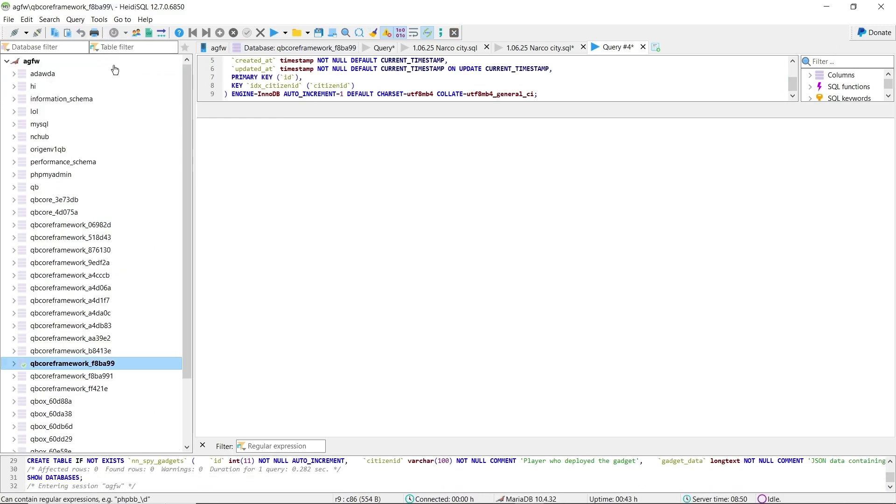
left_click(14, 366)
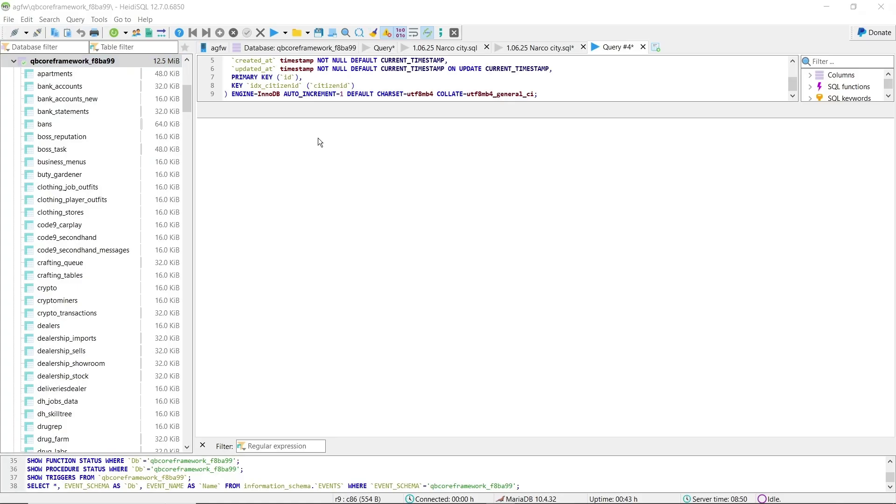
key("alt+Tab")
key("Tab")
left_click(338, 249)
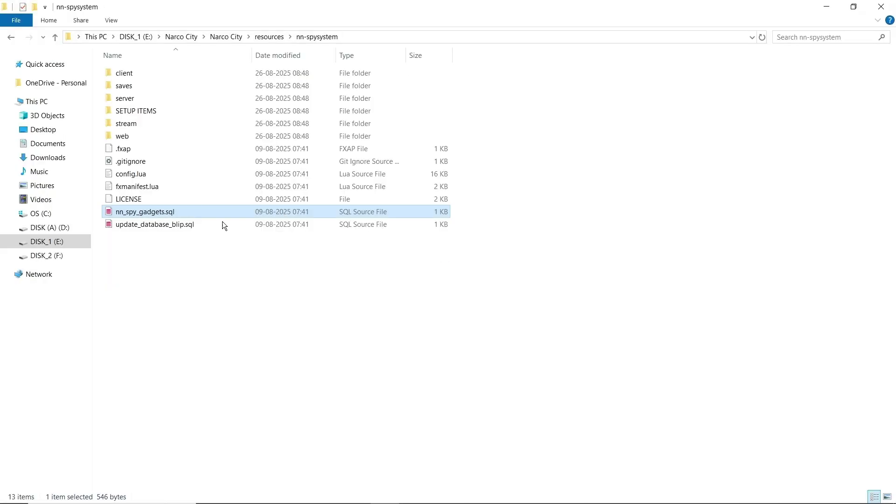
Copy the whole update_database_blip.sql script from the nn-spysystem folder and run it as a query in HeidiSQL
double_click(166, 227)
key("ctrl+a")
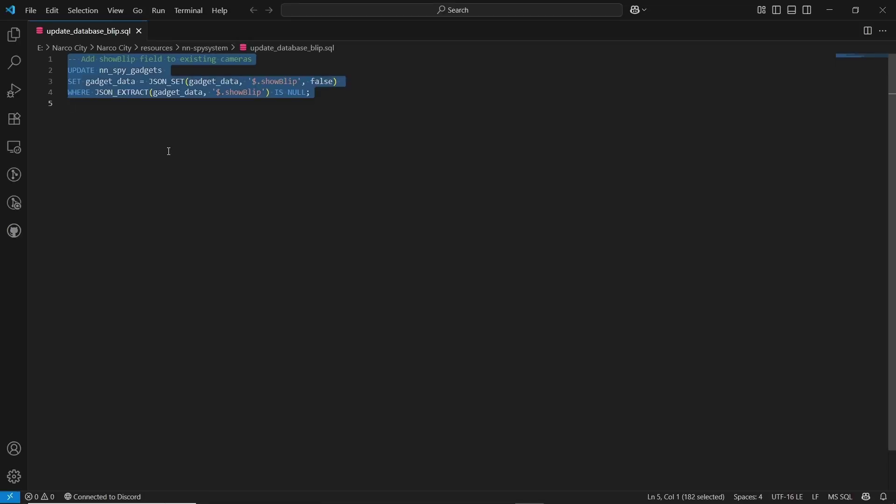
key("alt+Tab")
key("Tab")
key("ctrl+a")
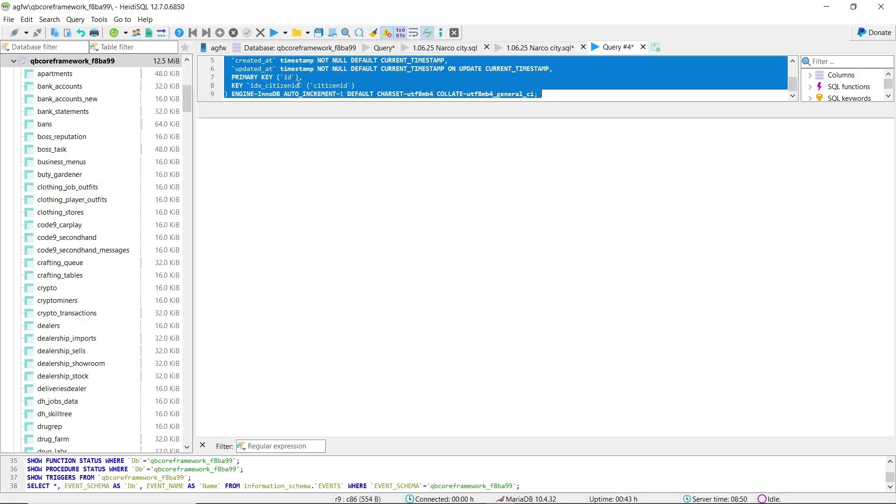
key("ctrl+v")
left_click(273, 35)
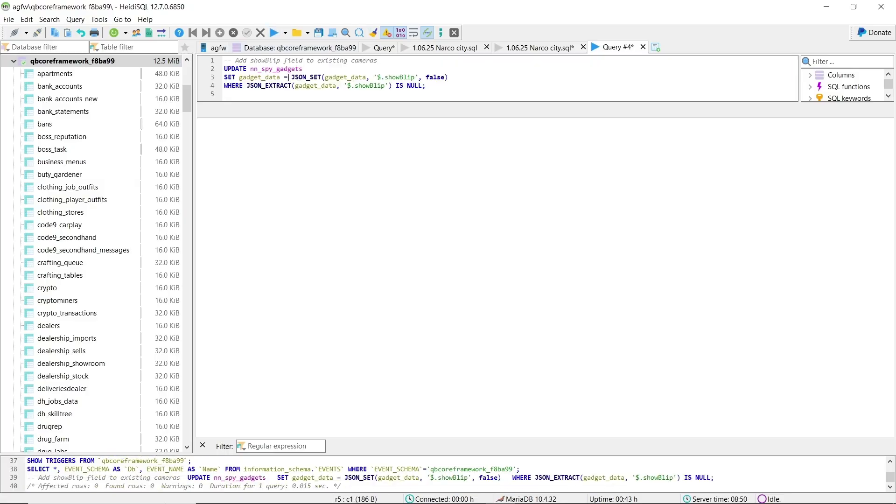
Refresh the database list after the blip update, and close update_database_blip.sql in the code editor
left_click(92, 63)
left_click(113, 33)
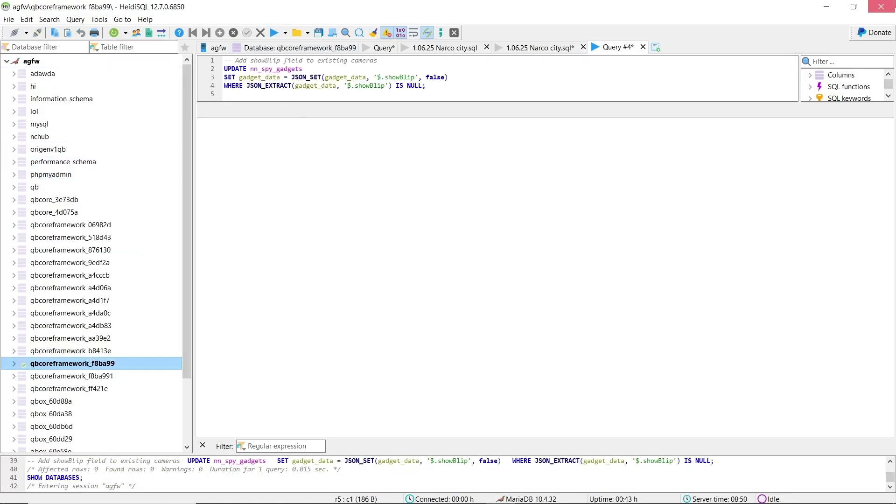
left_click(894, 4)
left_click(489, 279)
left_click(494, 274)
left_click(499, 271)
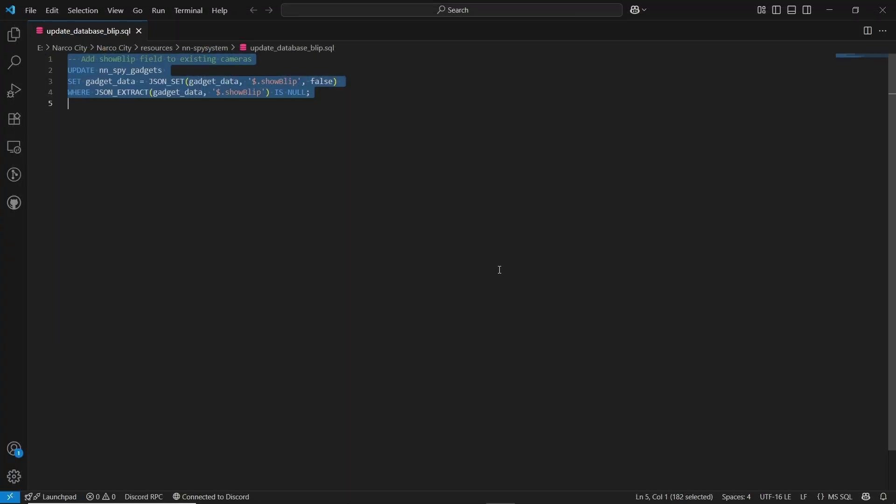
left_click(883, 10)
left_click(215, 310)
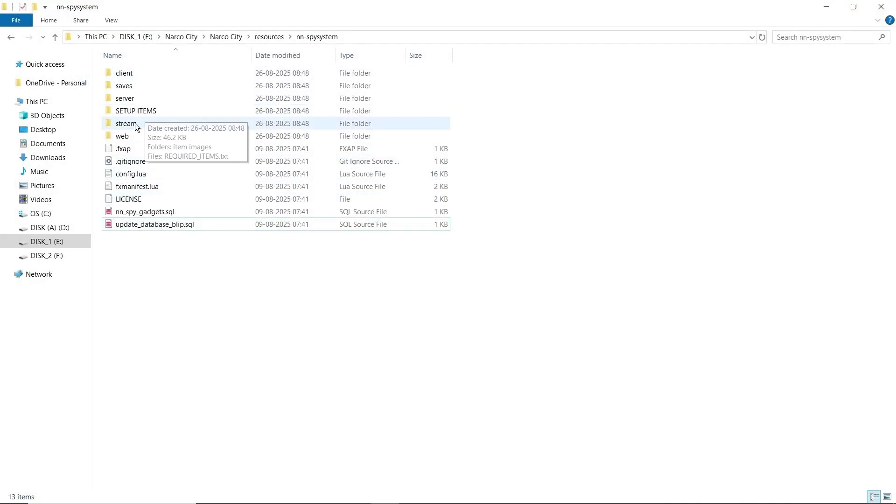
Open REQUIRED_ITEMS.txt from the SETUP ITEMS folder, and review its QB-Inventory and OX-Inventory item sections
double_click(167, 114)
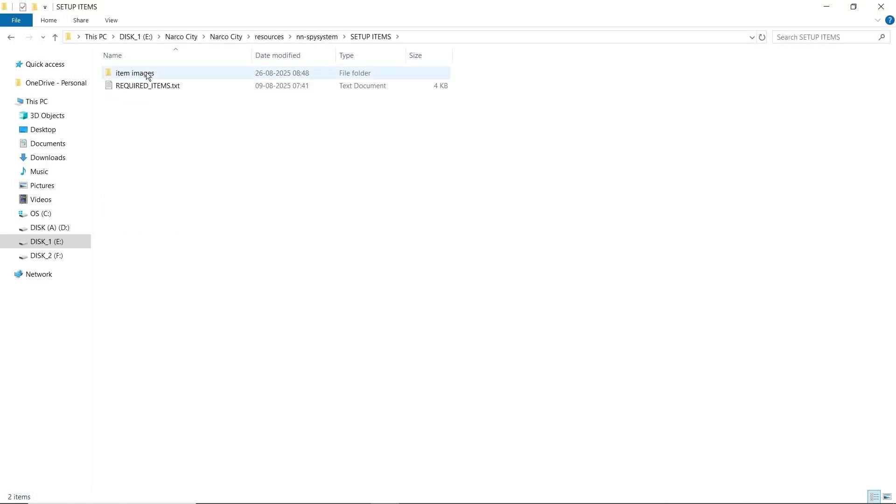
left_click(170, 90)
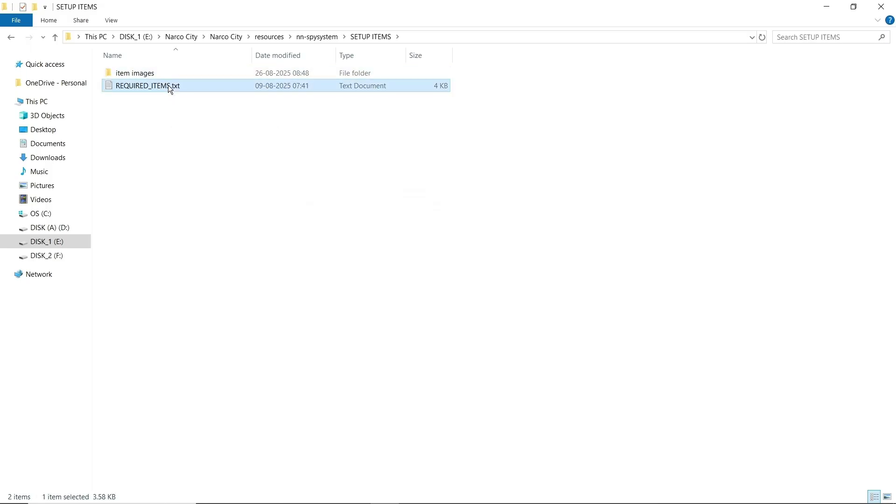
double_click(168, 85)
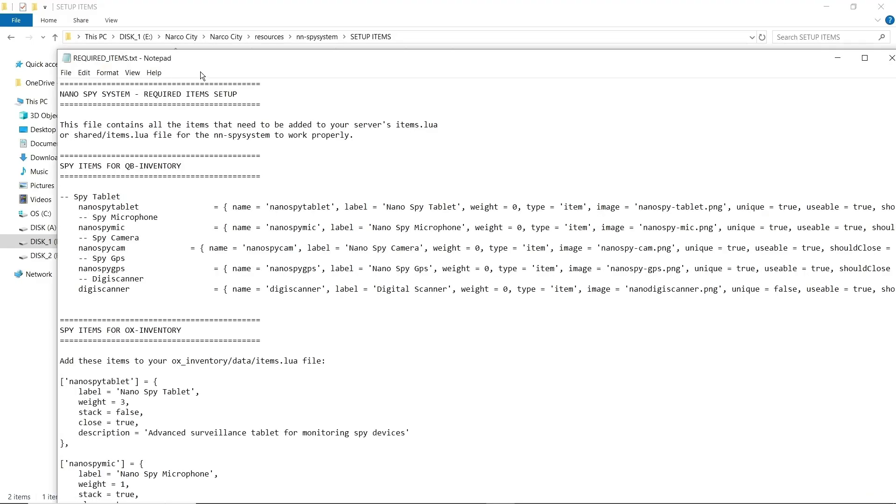
left_click_drag(209, 62, 168, 0)
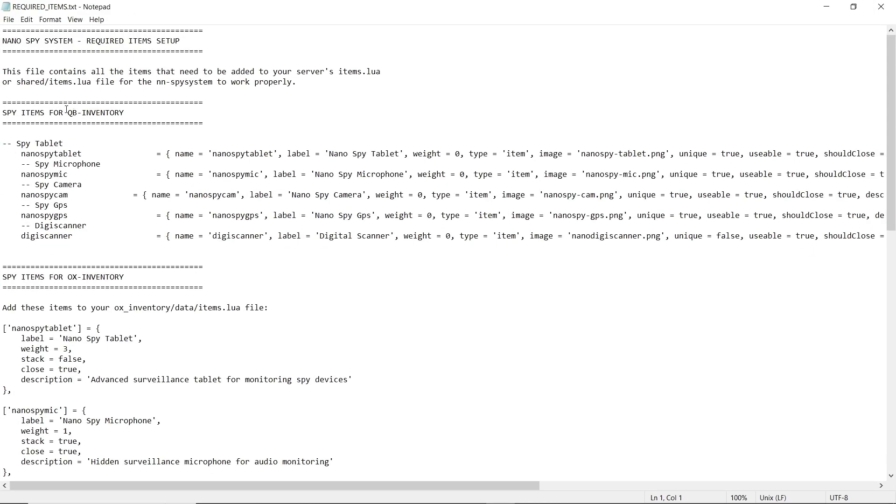
left_click_drag(68, 111, 157, 123)
scroll(140, 135, "down", 18)
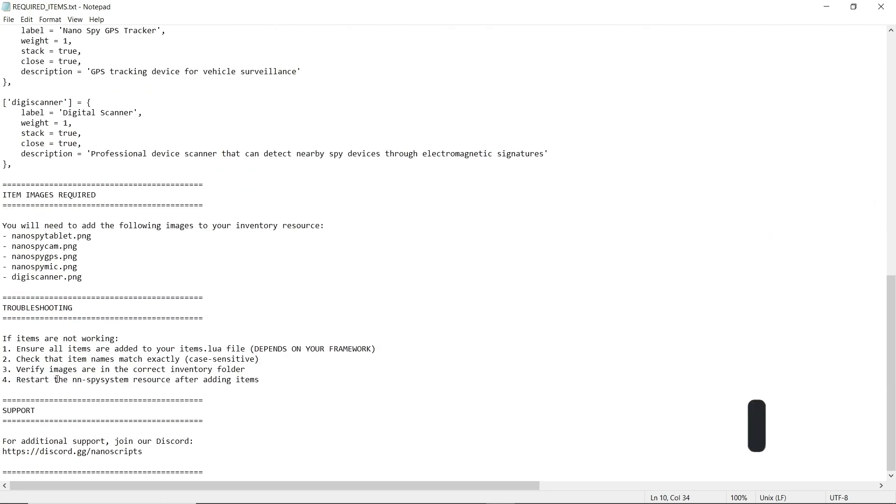
scroll(155, 336, "up", 18)
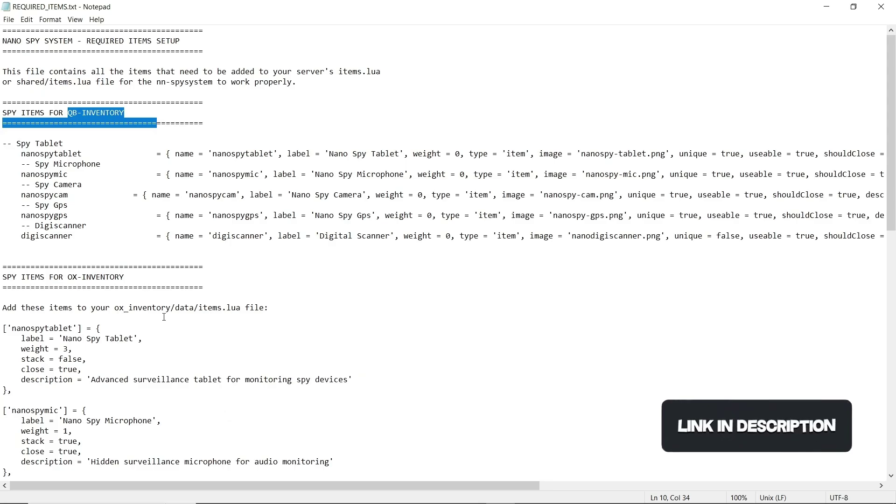
scroll(164, 317, "down", 6)
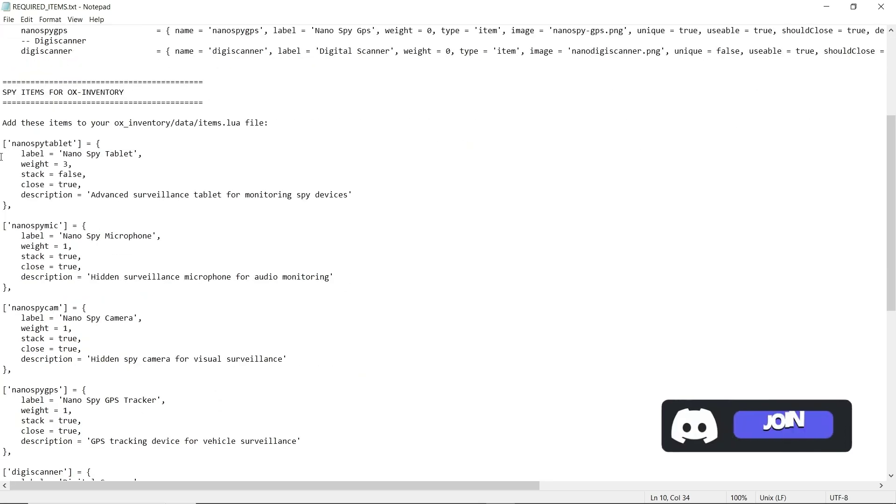
Copy the OX-Inventory item definitions from nanospytablet through digiscanner, and close REQUIRED_ITEMS.txt
left_click_drag(3, 143, 161, 236)
scroll(161, 237, "down", 12)
left_click(18, 164, "shift")
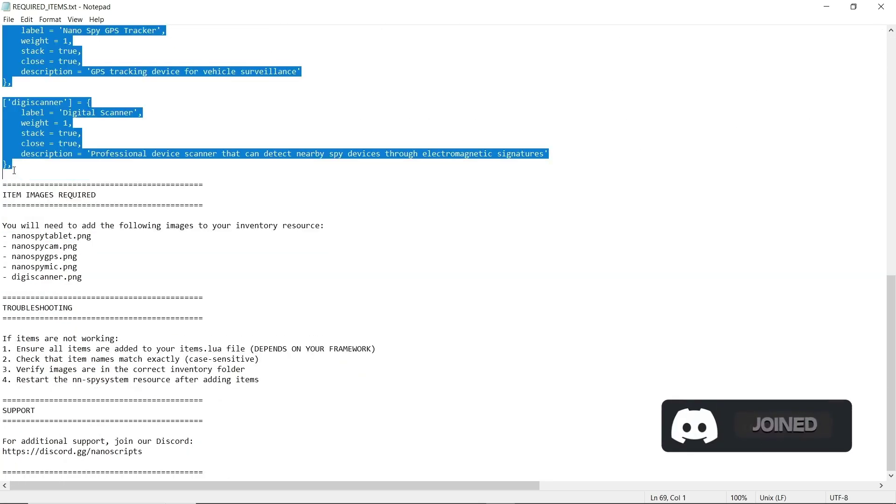
right_click(41, 124)
left_click(76, 161)
left_click(882, 7)
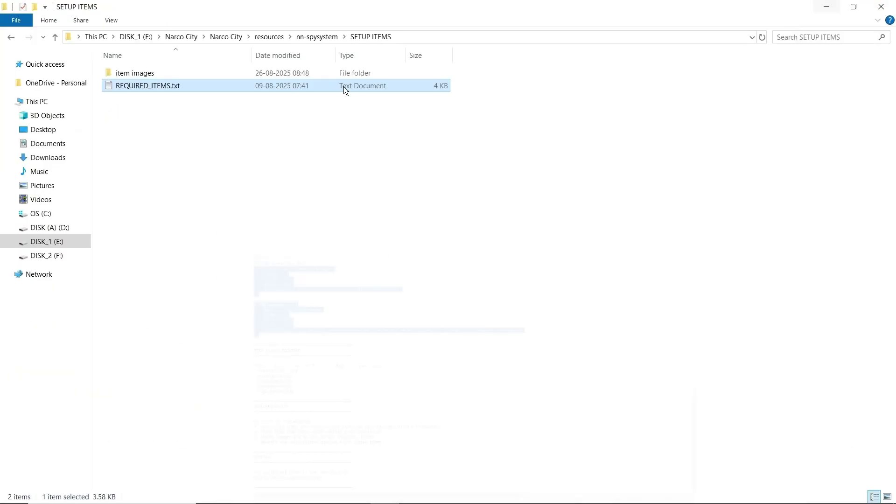
Open items.lua from the ox_inventory data folder inside the [qb] resources folder
key("alt+Up")
key("alt+Up")
double_click(154, 162)
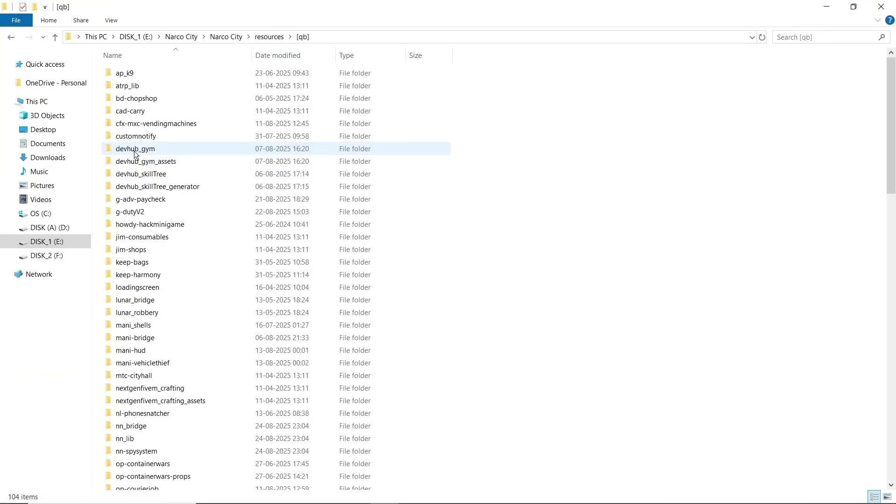
scroll(154, 326, "down", 6)
double_click(151, 295)
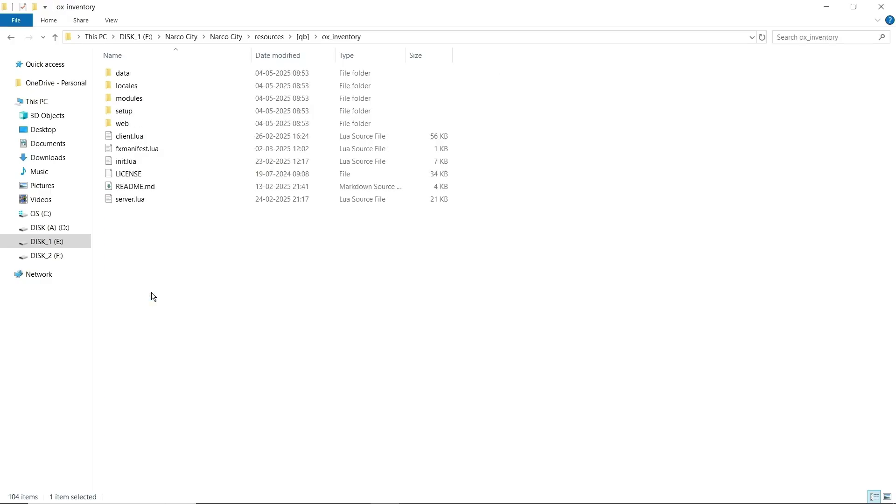
double_click(143, 73)
left_click(143, 111)
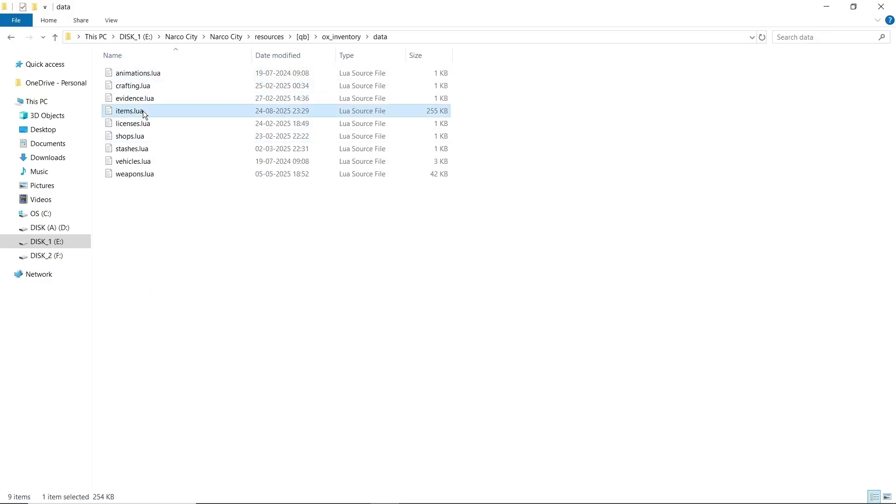
double_click(143, 111)
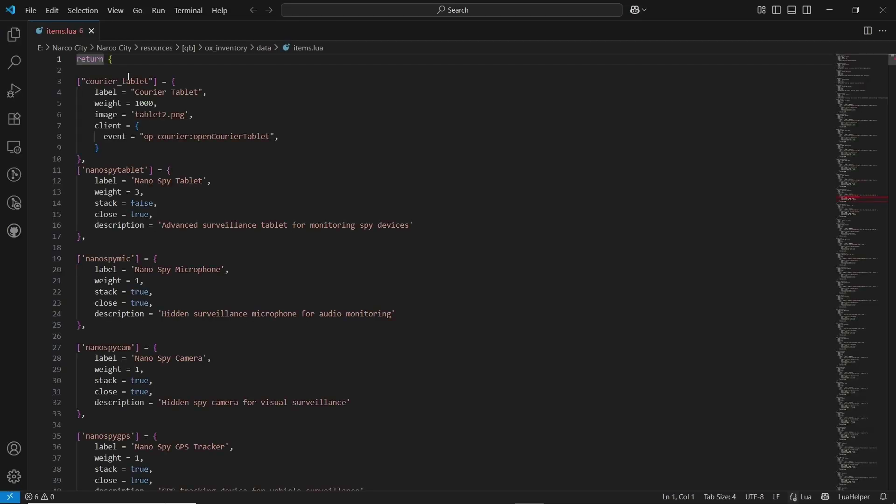
Check the nanospytablet, nanospymic, nanospycam, nanospygps and digiscanner entries in items.lua, and close the file
scroll(140, 336, "down", 4)
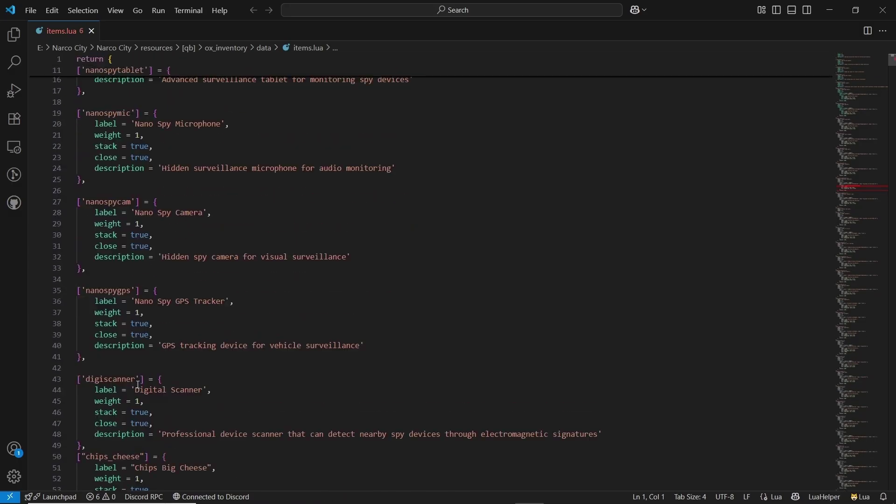
scroll(140, 335, "down", 2)
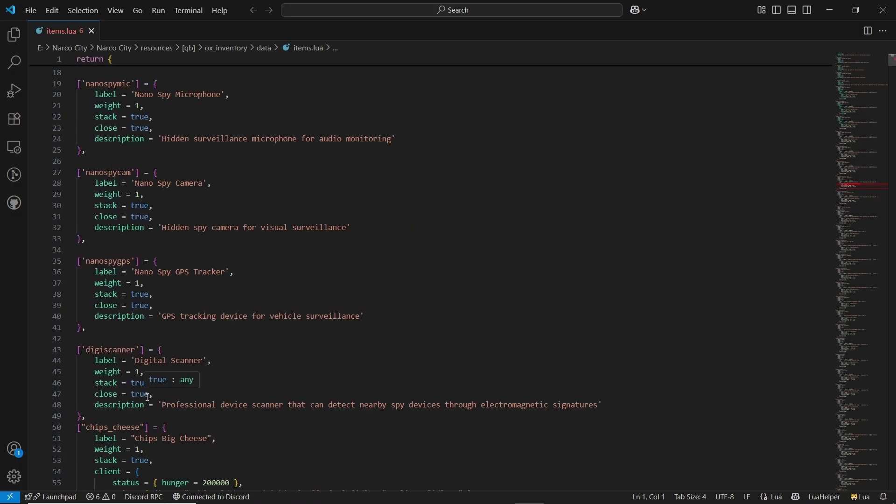
left_click(882, 10)
Select all the PNG files in nn-spysystem's SETUP ITEMS/item images folder for copying
key("alt+Left")
key("alt+Left")
key("alt+Left")
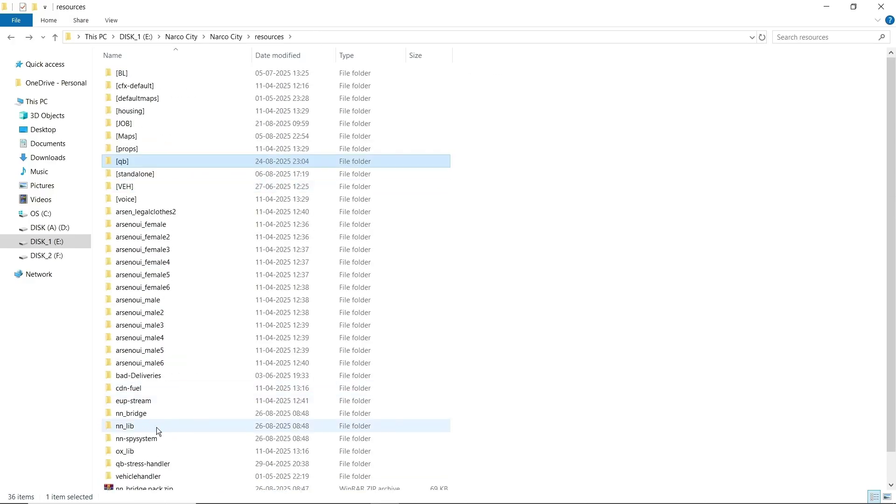
double_click(154, 439)
double_click(138, 112)
double_click(133, 73)
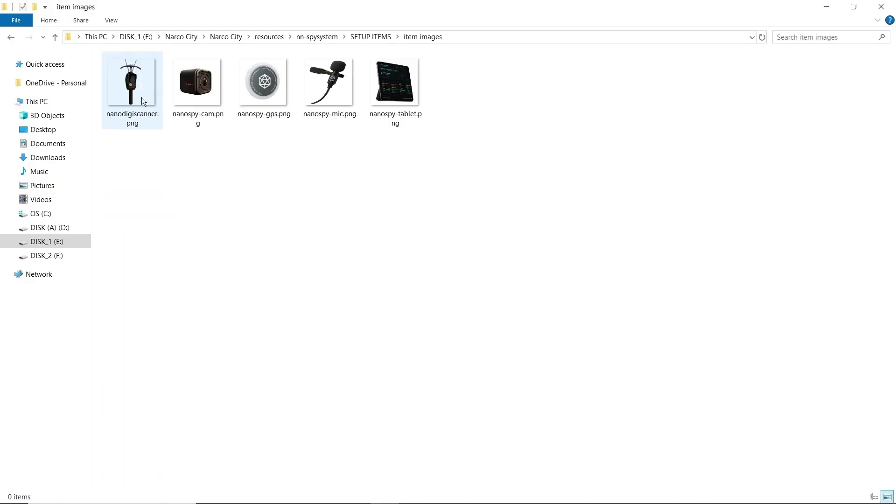
key("ctrl+a")
Paste the spy item images into the web/images folder of ox_inventory under [qb], and close the folder window
key("alt+Up")
key("alt+Up")
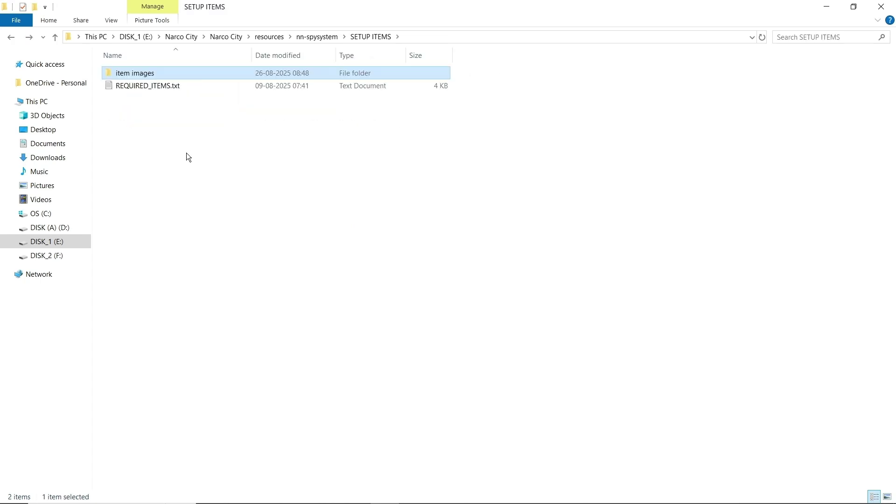
key("alt+Up")
double_click(149, 153)
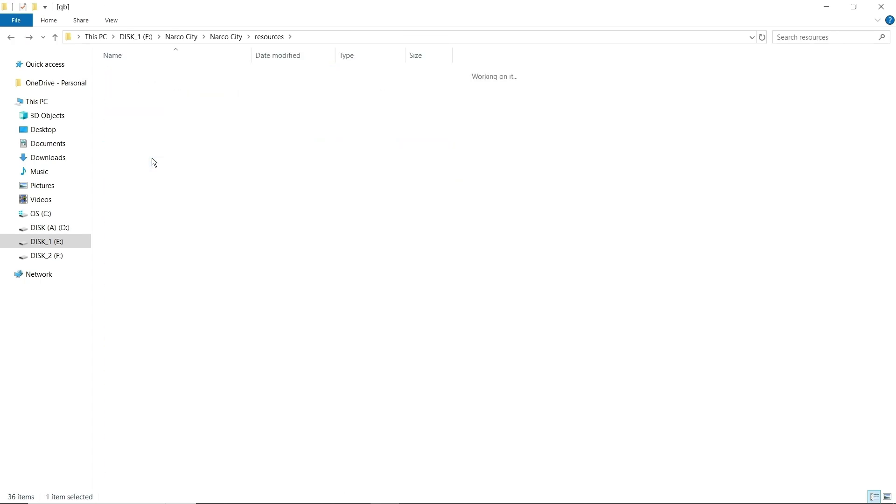
scroll(155, 298, "down", 6)
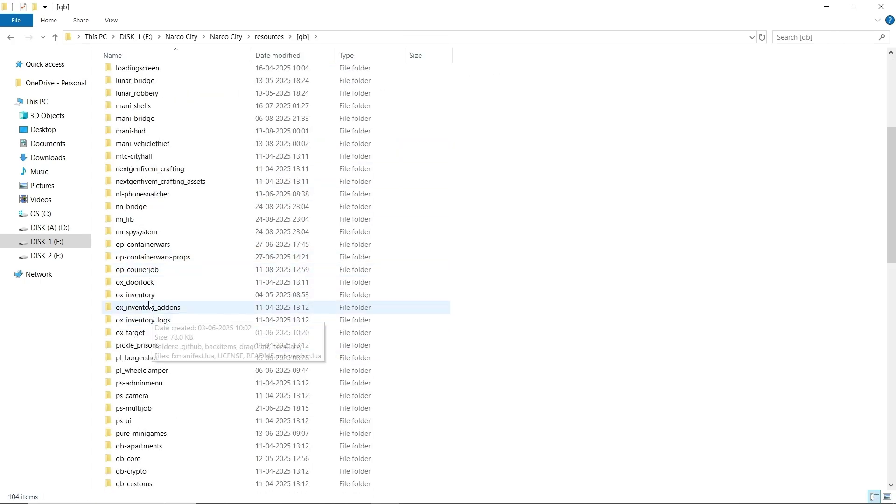
double_click(140, 300)
double_click(137, 123)
left_click(147, 77)
double_click(147, 85)
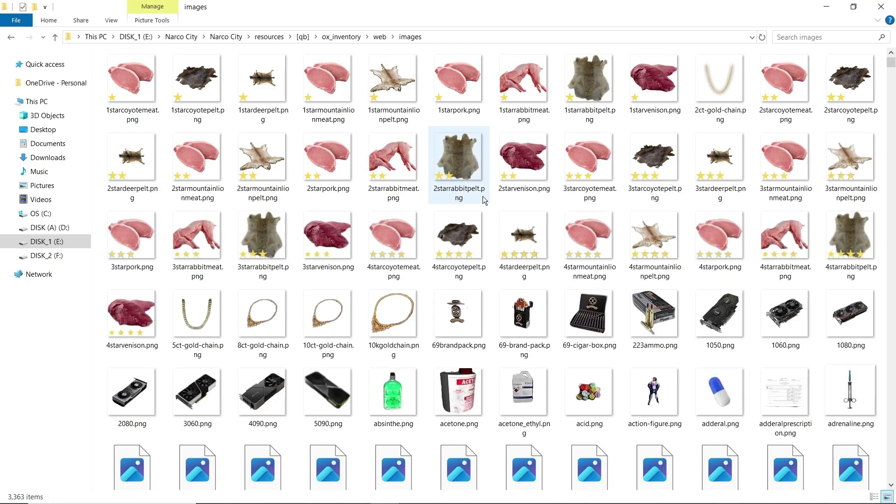
key("ctrl+v")
left_click(259, 194)
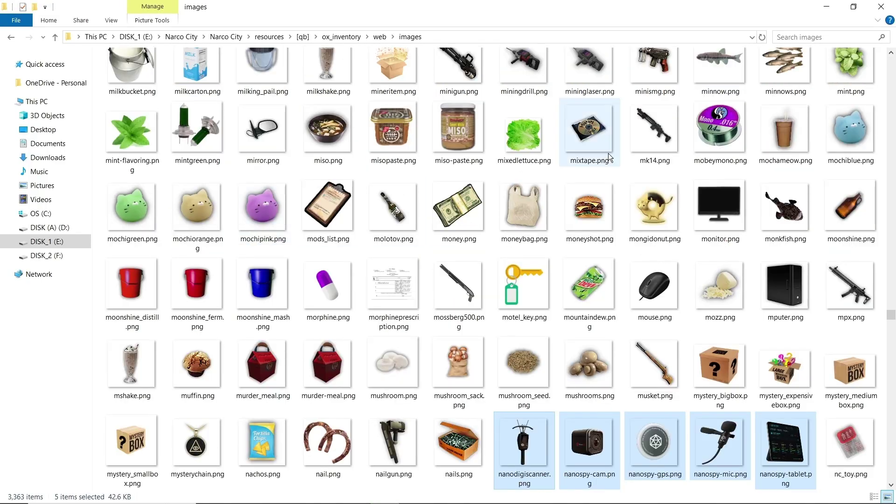
left_click(882, 6)
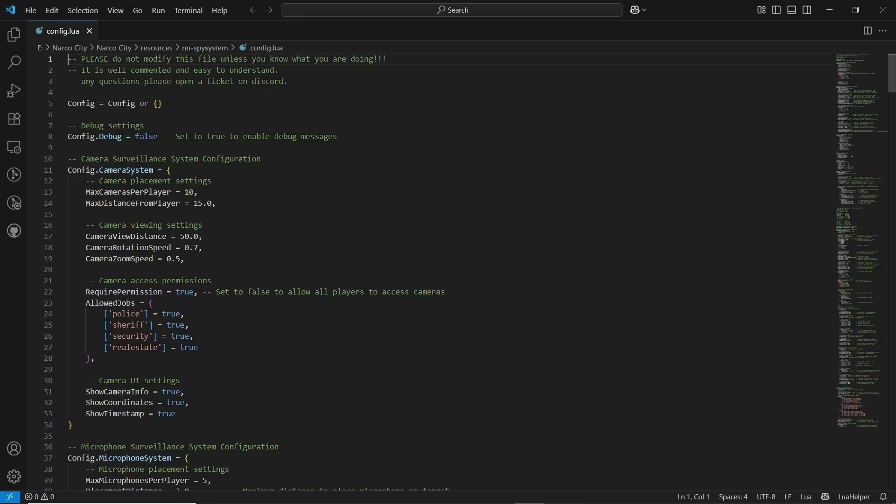
Review the Config.Debug setting and the camera placement limits MaxCamerasPerPlayer and MaxDistanceFromPlayer in nn-spysystem's config.lua
left_click(86, 138)
triple_click(85, 139)
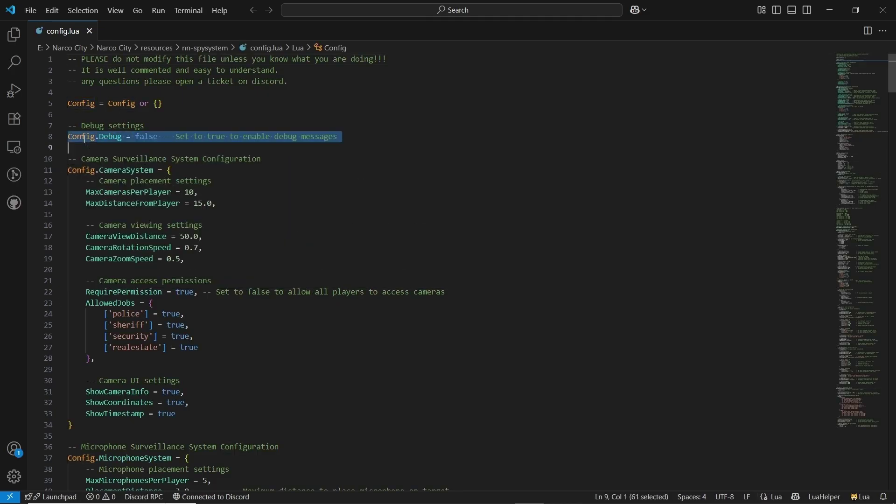
triple_click(196, 138)
left_click(115, 196)
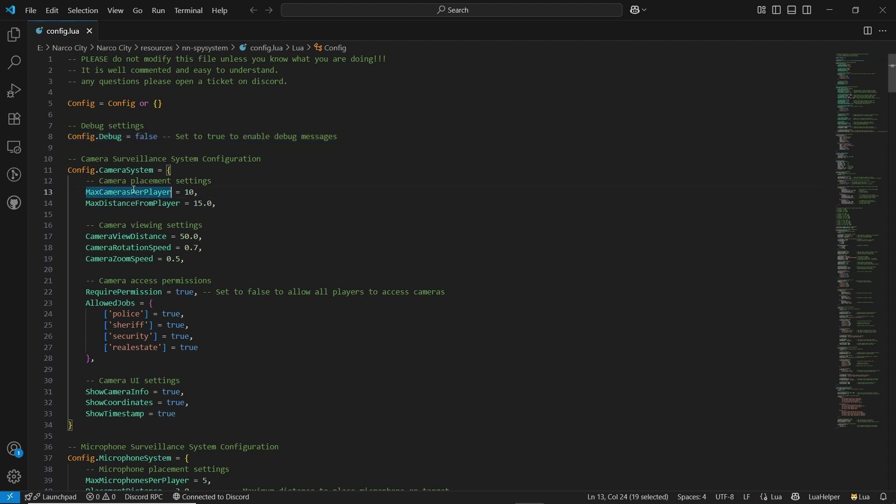
double_click(133, 203)
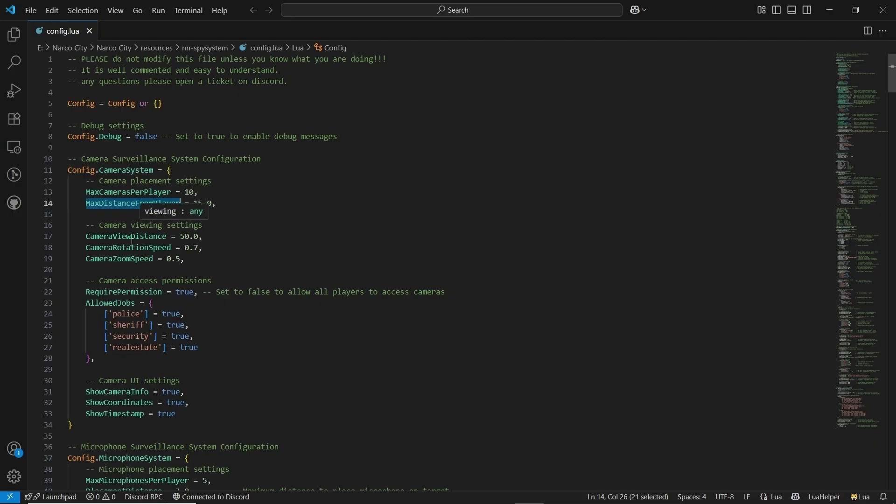
mouse_move(144, 231)
scroll(123, 242, "down", 2)
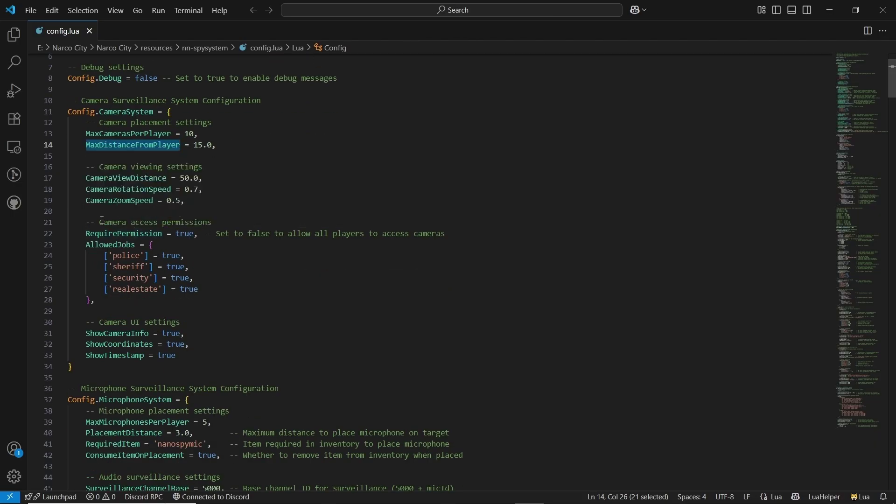
Review the camera access permissions, checking RequirePermission and each job listed under AllowedJobs
left_click_drag(100, 222, 235, 233)
double_click(130, 234)
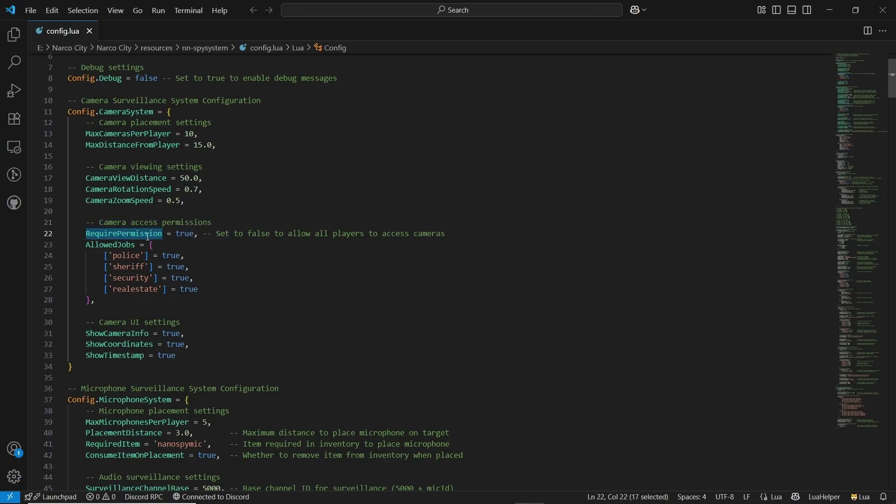
double_click(298, 232)
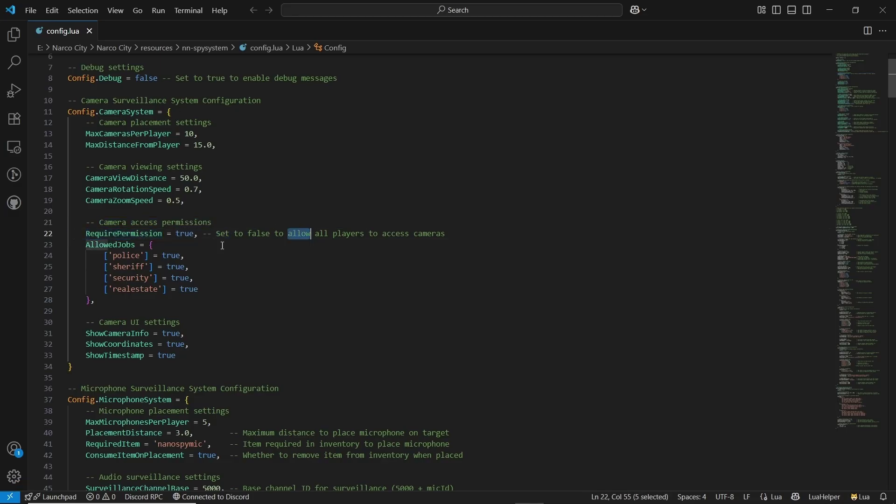
double_click(122, 256)
double_click(122, 267)
double_click(131, 279)
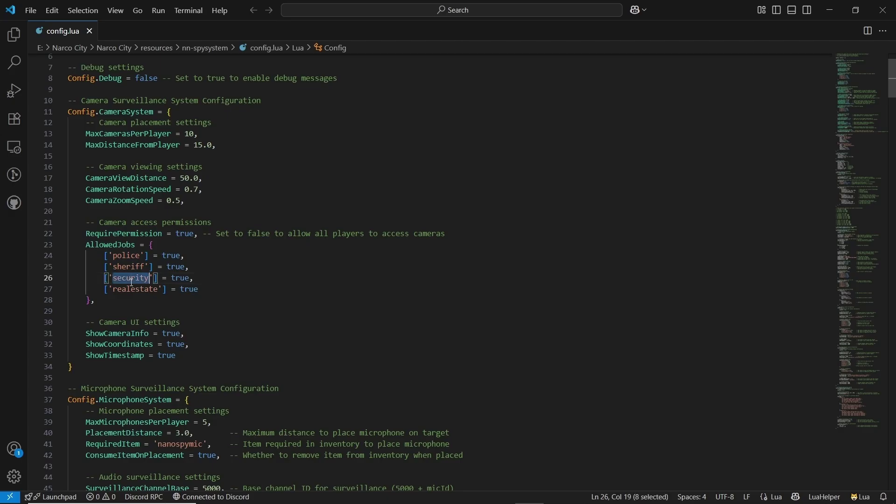
double_click(136, 290)
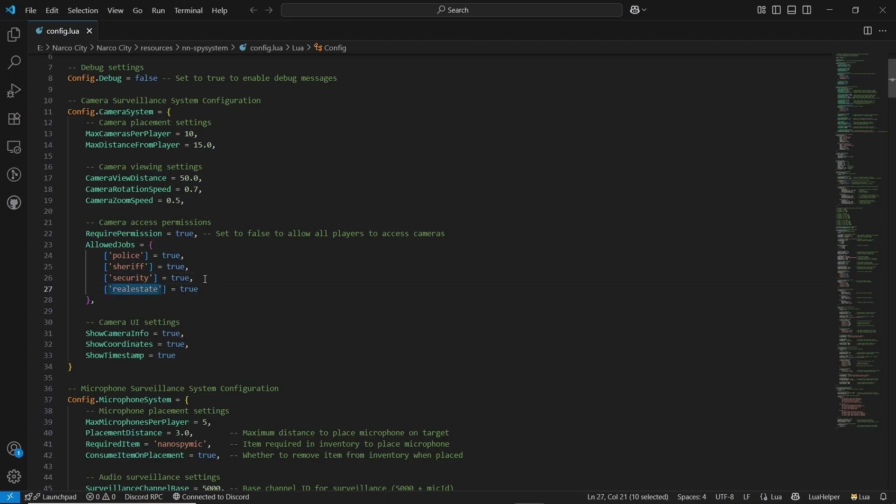
Set the realestate job to false in the camera system's AllowedJobs
double_click(185, 279)
left_click(190, 298)
double_click(187, 287)
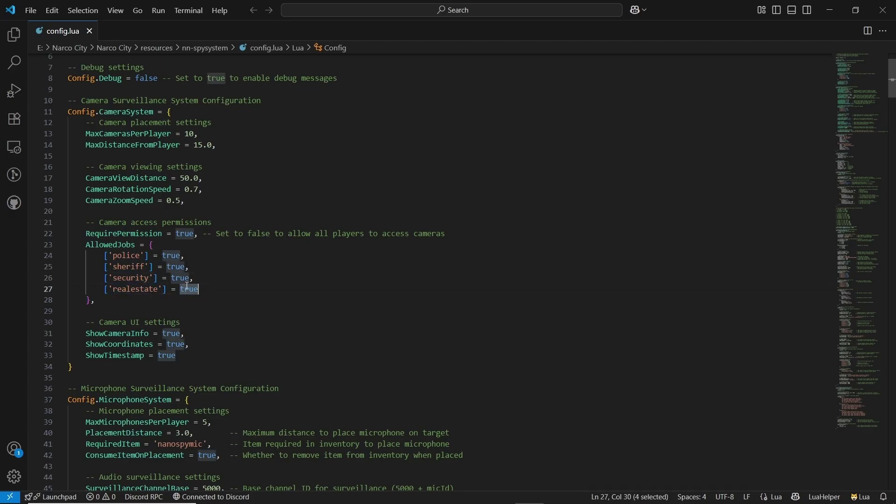
type("false")
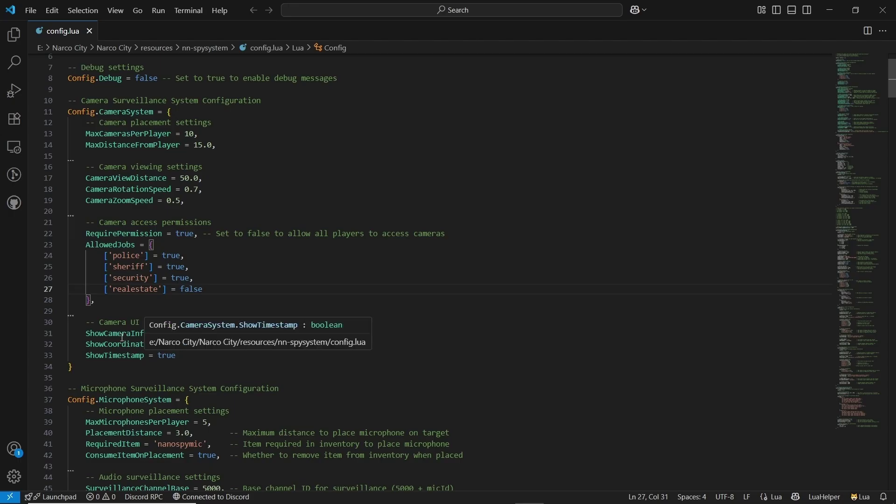
Examine the microphone placement and audio surveillance settings in Config.MicrophoneSystem, including PlacementDistance and ConsumeItemOnPlacement
scroll(126, 350, "down", 3)
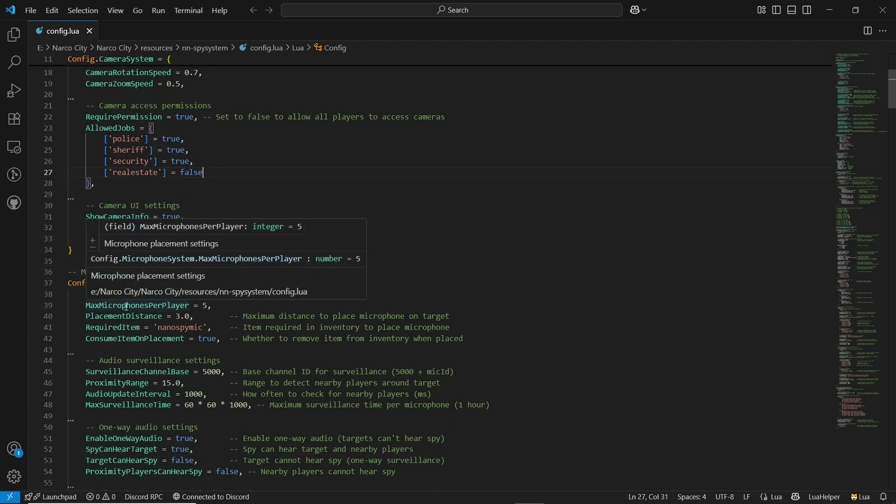
scroll(215, 282, "down", 2)
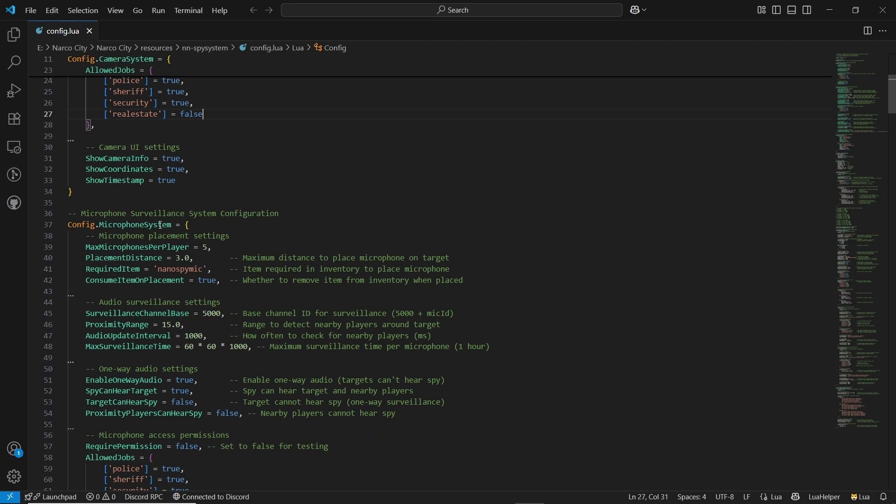
double_click(132, 256)
double_click(112, 279)
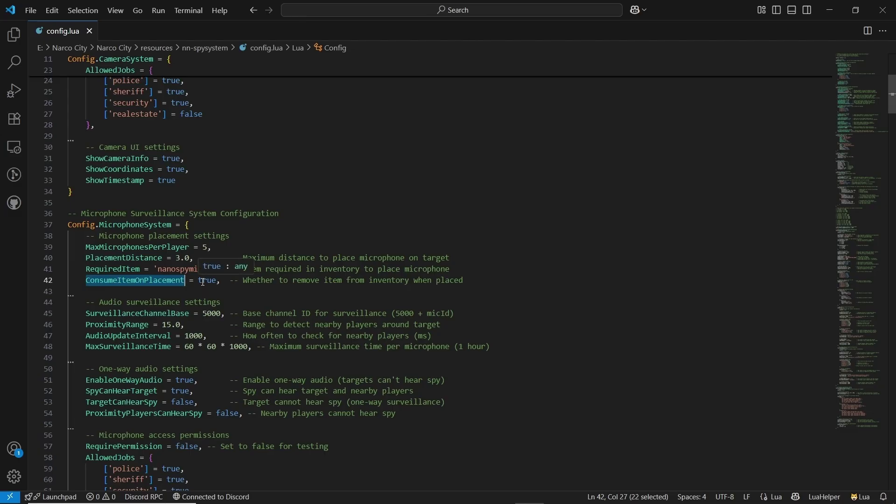
scroll(203, 282, "down", 1)
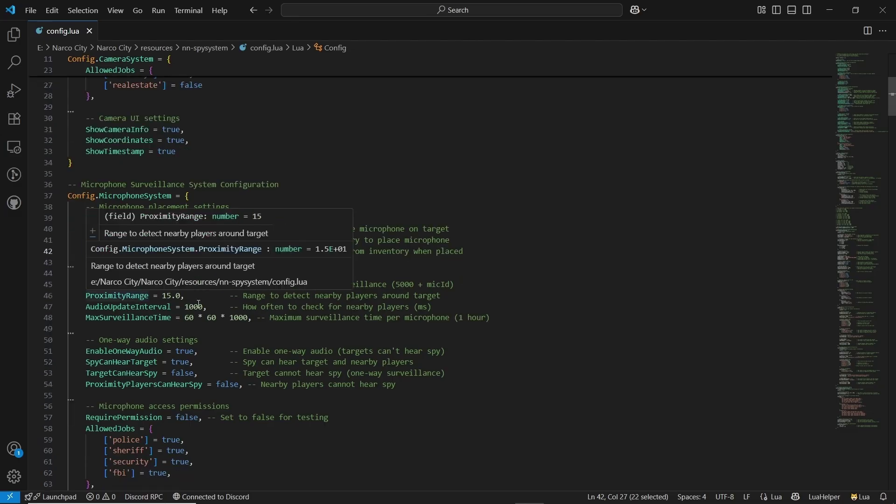
scroll(139, 278, "down", 2)
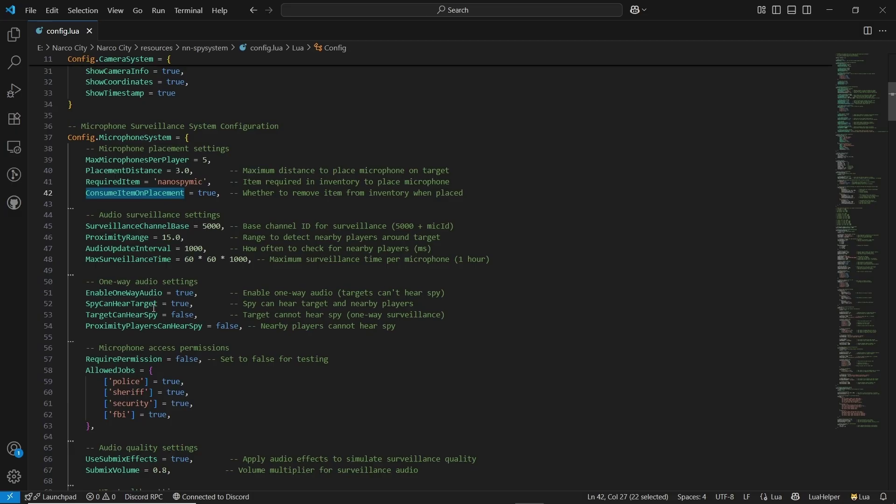
Check the one-way audio settings SpyCanHearTarget, TargetCanHearSpy and ProximityPlayersCanHearSpy
double_click(137, 303)
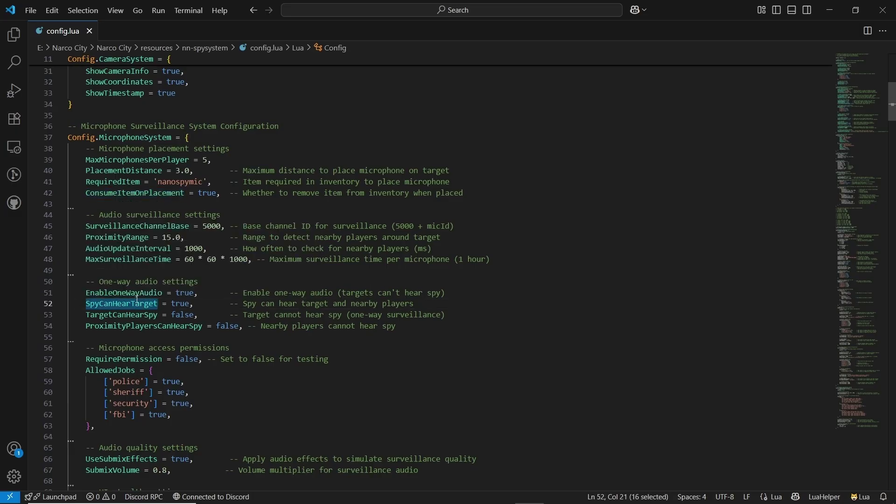
double_click(147, 333)
double_click(137, 316)
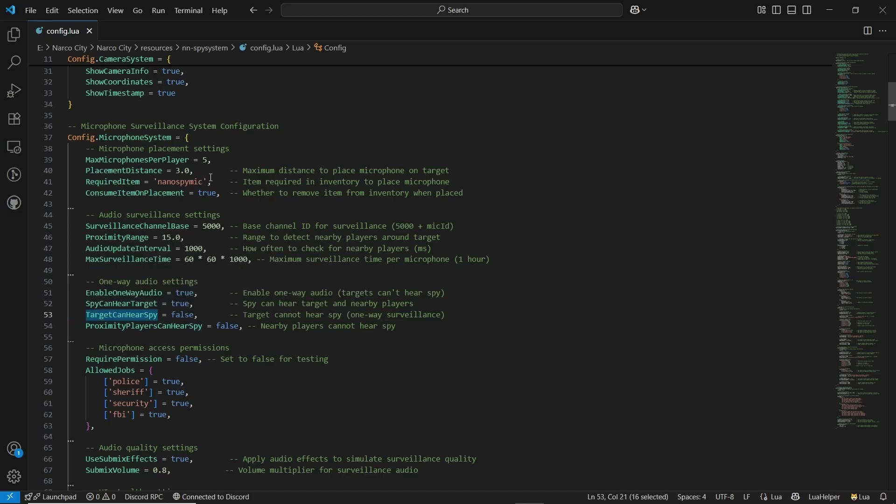
scroll(202, 325, "down", 1)
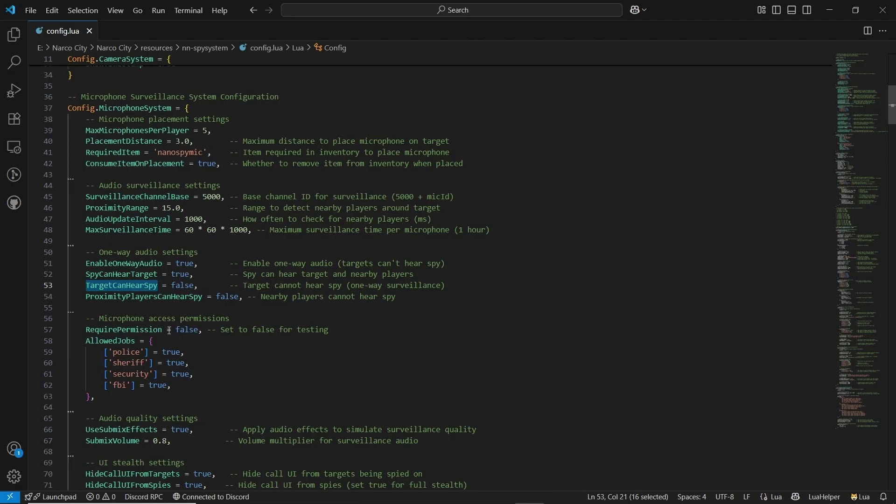
double_click(148, 299)
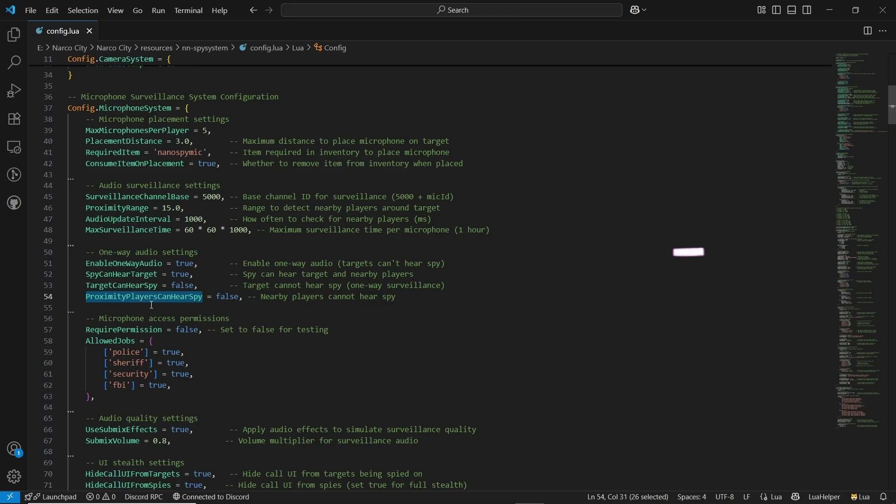
mouse_move(139, 295)
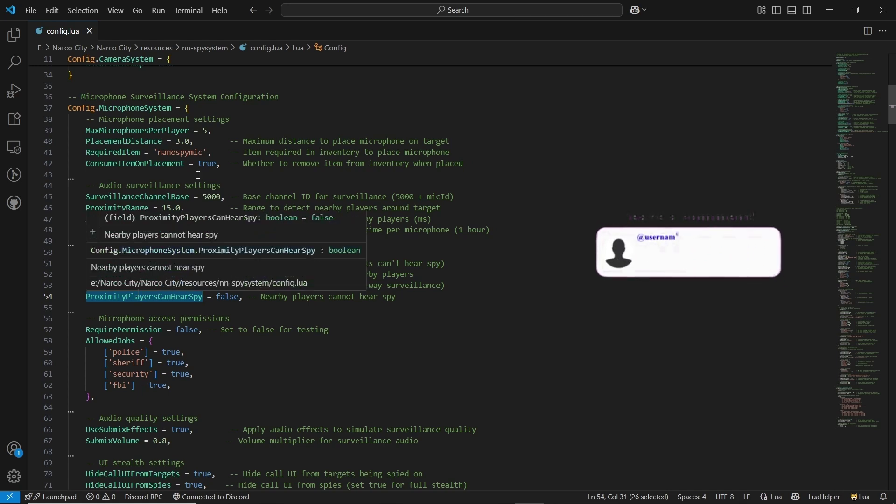
Review the microphone's RequirePermission and AllowedJobs entries and its UseSubmixEffects audio quality setting
scroll(168, 355, "down", 1)
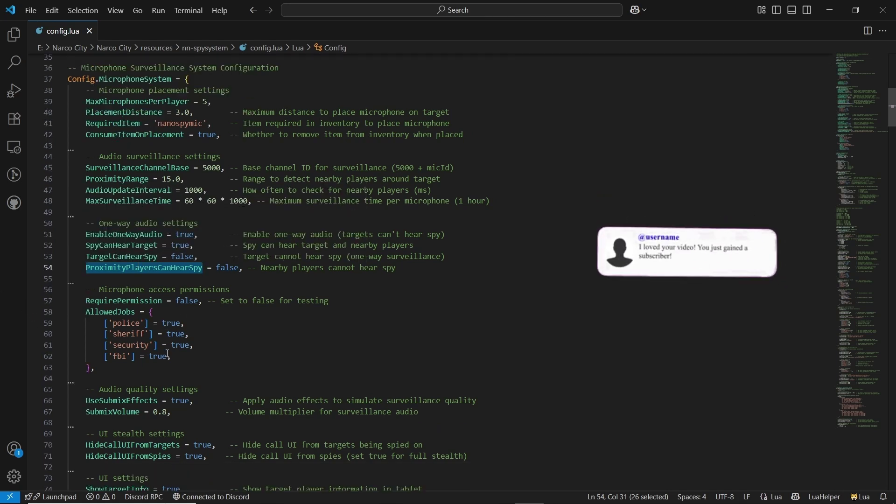
double_click(116, 312)
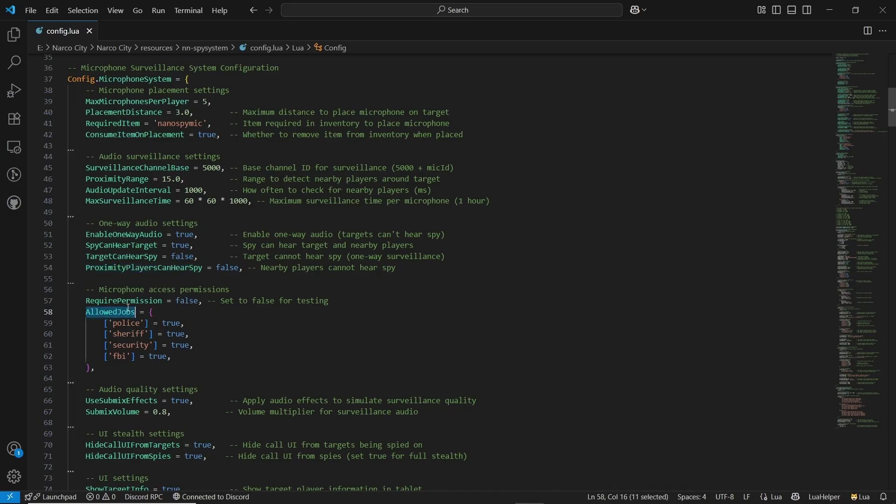
double_click(123, 301)
scroll(99, 357, "down", 2)
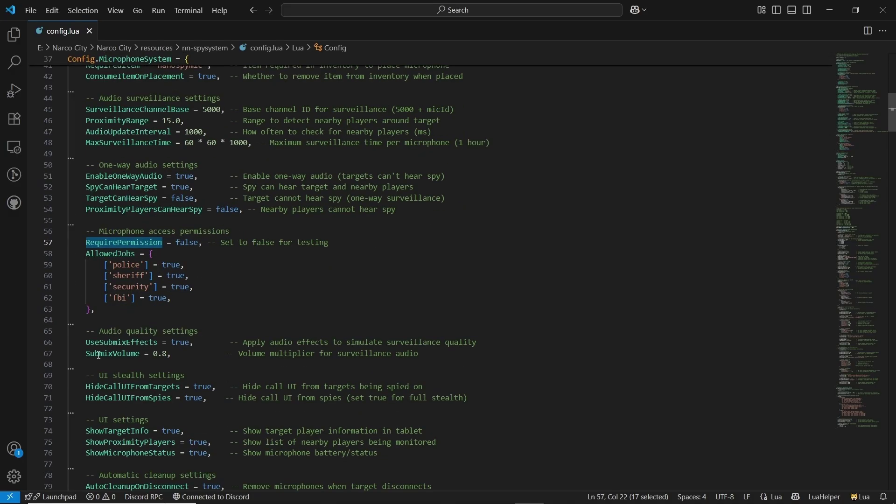
double_click(127, 343)
scroll(171, 348, "down", 6)
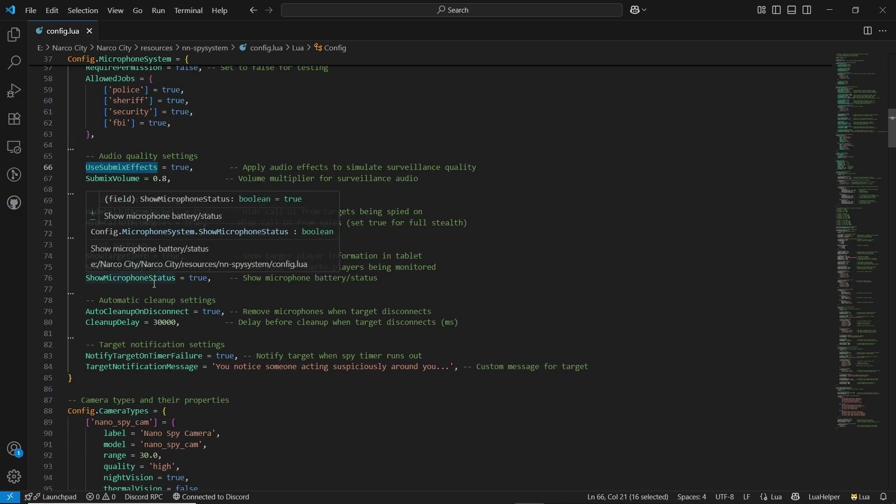
Examine the two camera definitions in Config.CameraTypes and the default camera settings below them
scroll(151, 327, "down", 7)
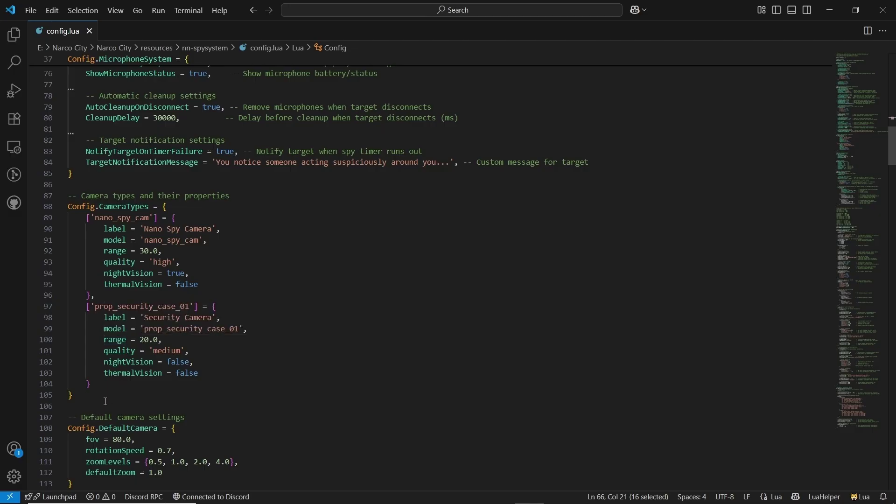
left_click_drag(104, 387, 62, 218)
left_click(128, 400)
scroll(129, 400, "down", 7)
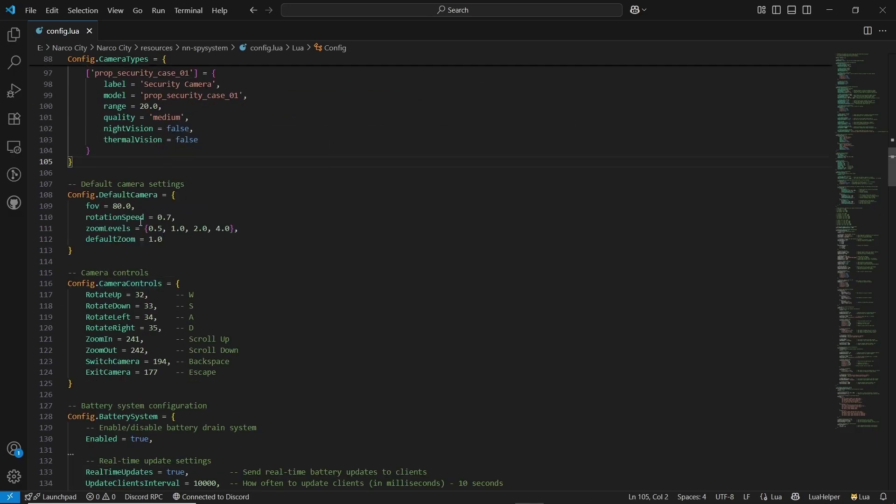
Review the Config.BatterySystem section, checking the excluded device types and the battery drain settings per device
scroll(131, 327, "down", 5)
mouse_move(139, 298)
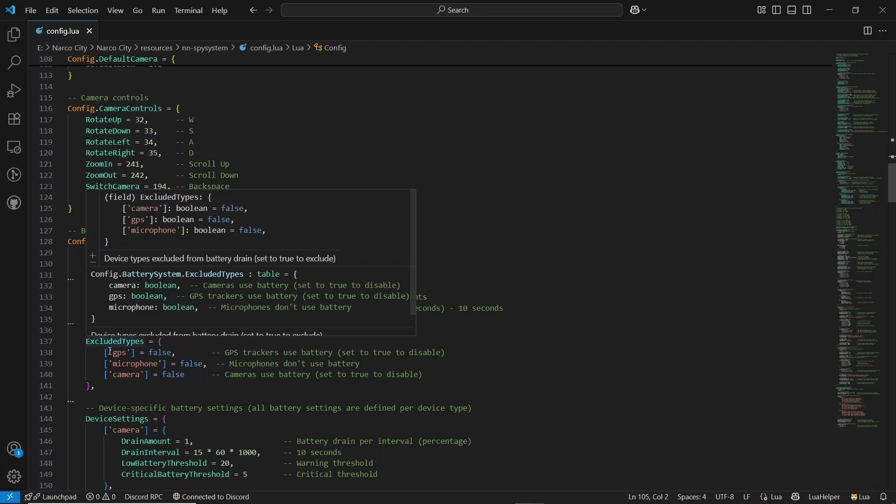
left_click(122, 372)
scroll(268, 351, "down", 6)
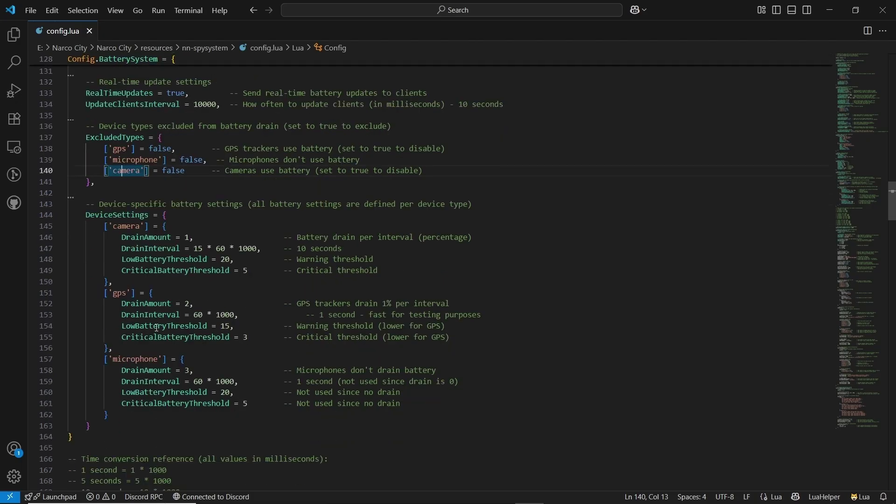
Examine the digiscanner configuration, from its item, detection and job permission settings through to the GPS removal options
scroll(157, 327, "down", 13)
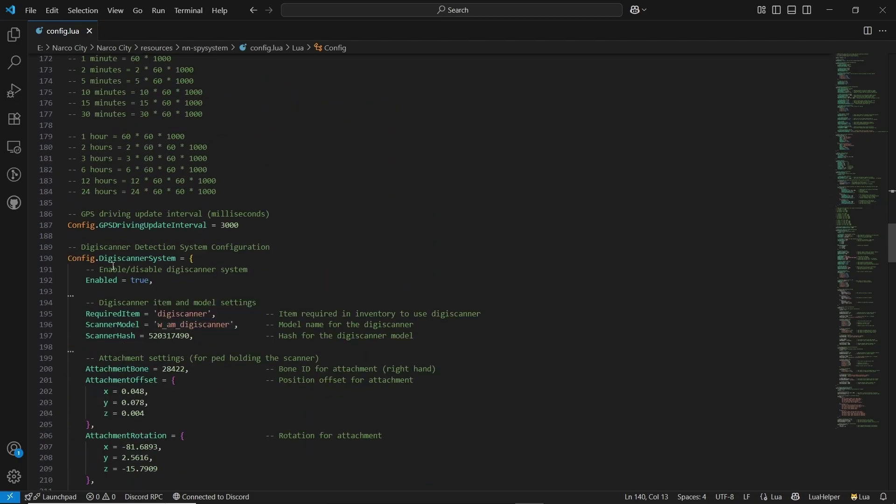
left_click(249, 269)
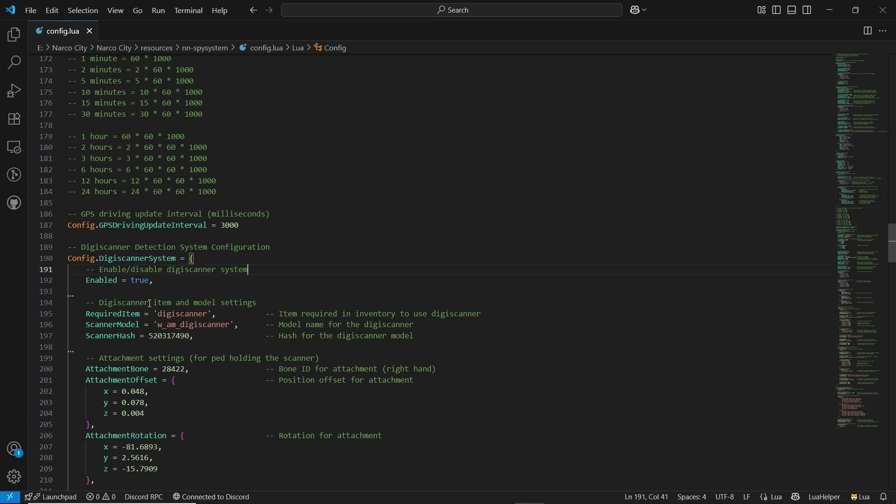
scroll(261, 309, "down", 1)
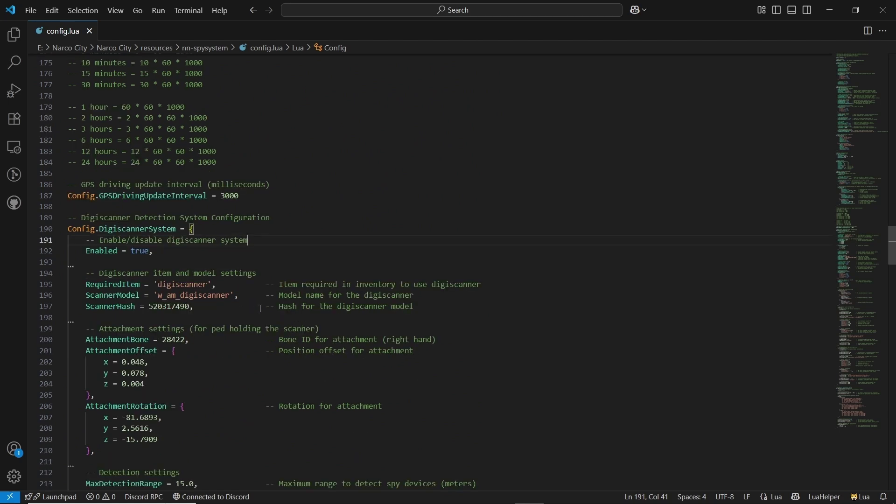
scroll(260, 309, "down", 15)
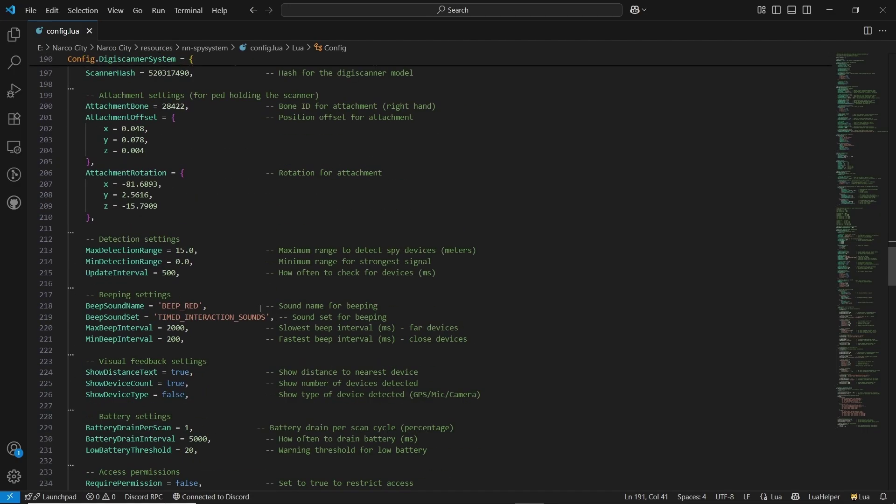
scroll(261, 309, "down", 1)
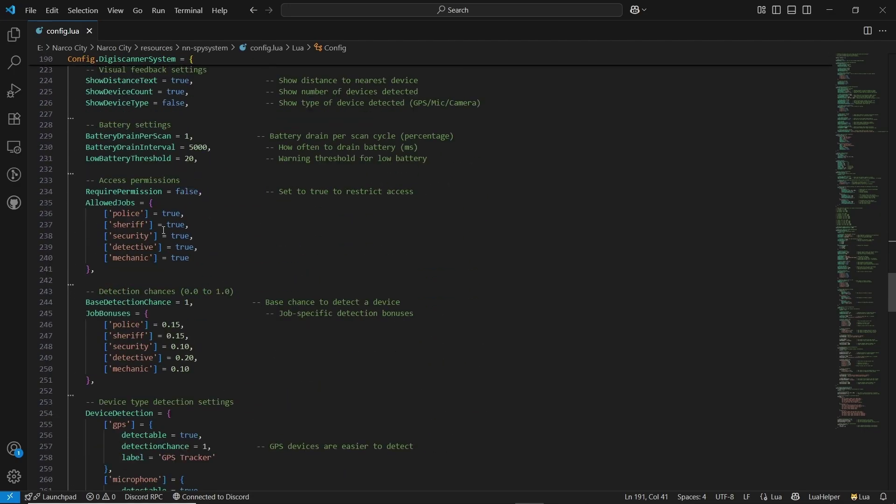
scroll(150, 330, "down", 9)
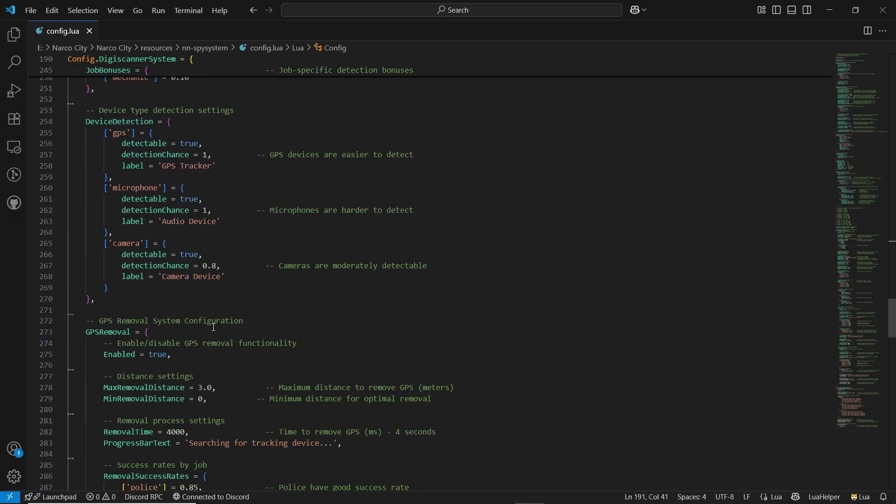
scroll(214, 328, "down", 7)
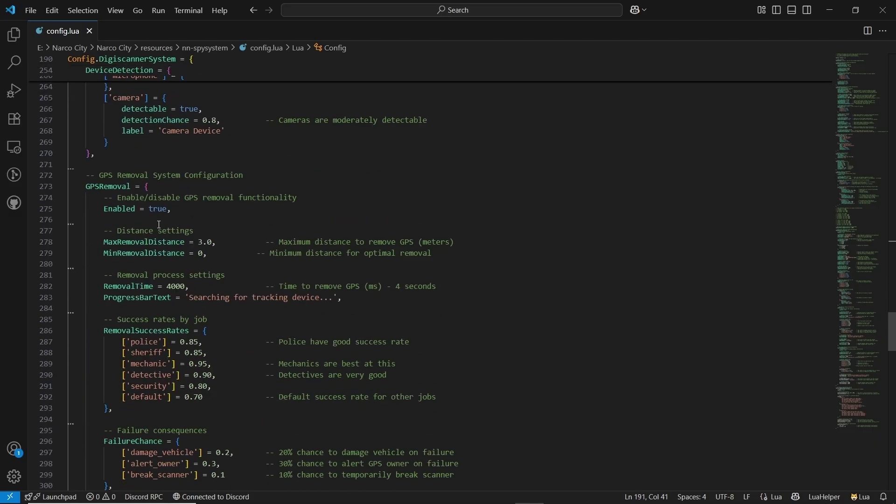
scroll(164, 261, "down", 1)
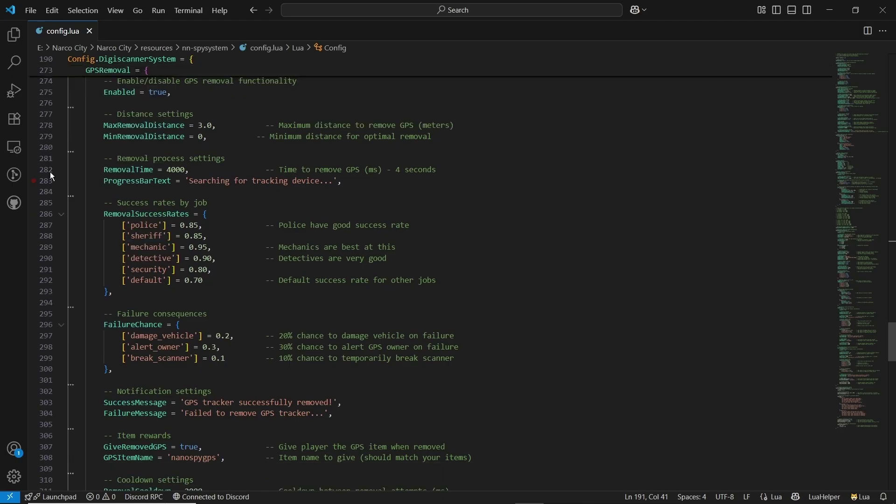
Examine the GPS removal success rates by job and the failure consequences defined in FailureChance
double_click(145, 226)
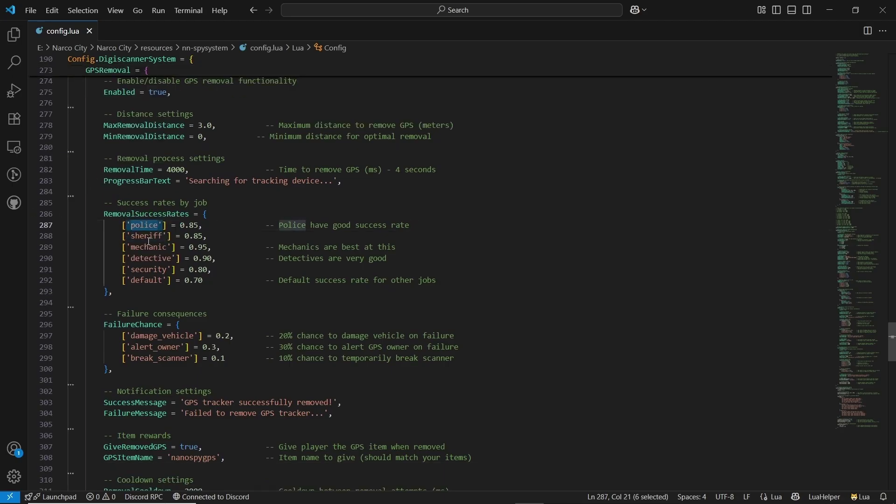
double_click(149, 248)
left_click_drag(150, 256, 154, 258)
left_click(217, 226)
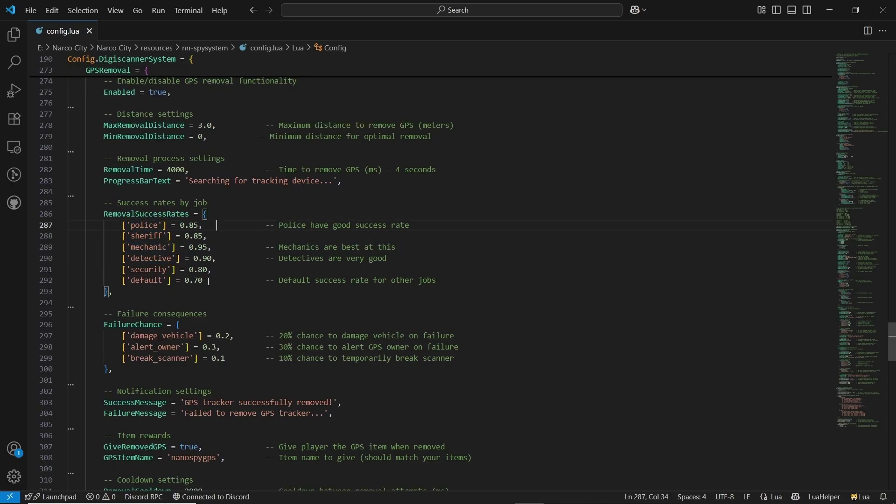
double_click(155, 346)
double_click(159, 358)
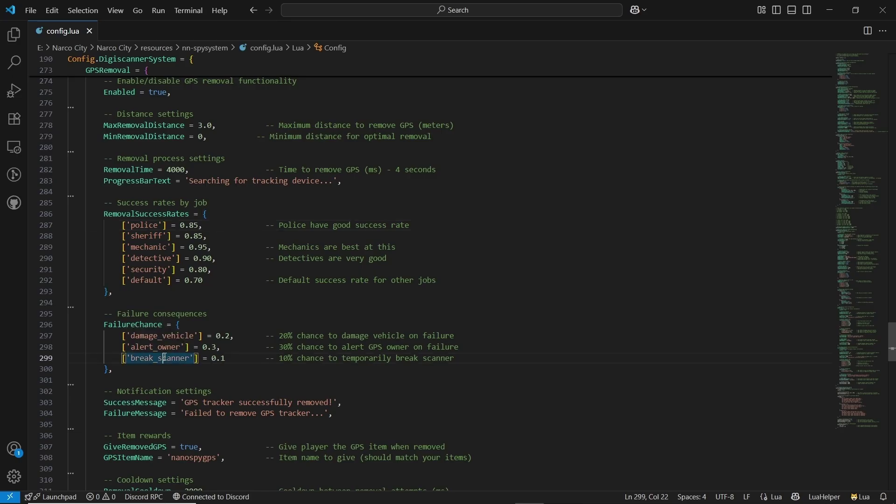
left_click(244, 347)
Review the microphone removal settings and the low battery notification messages, target notification settings and battery thresholds
scroll(244, 368, "down", 10)
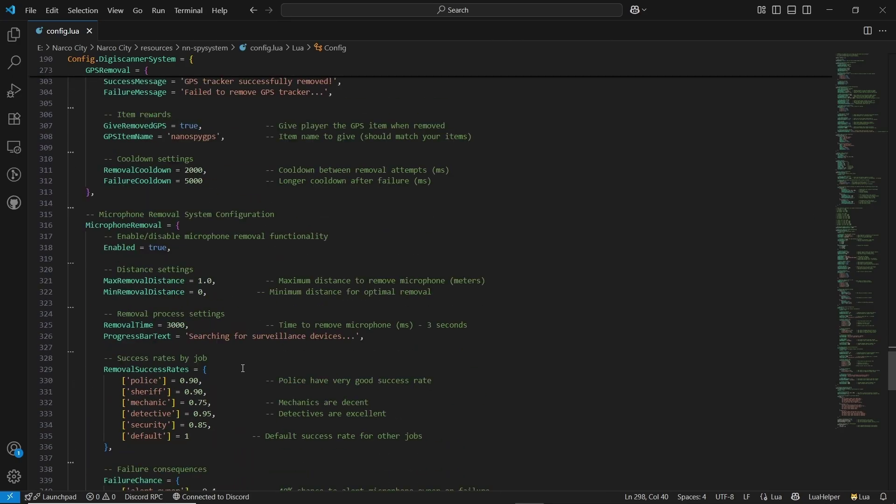
scroll(243, 368, "down", 15)
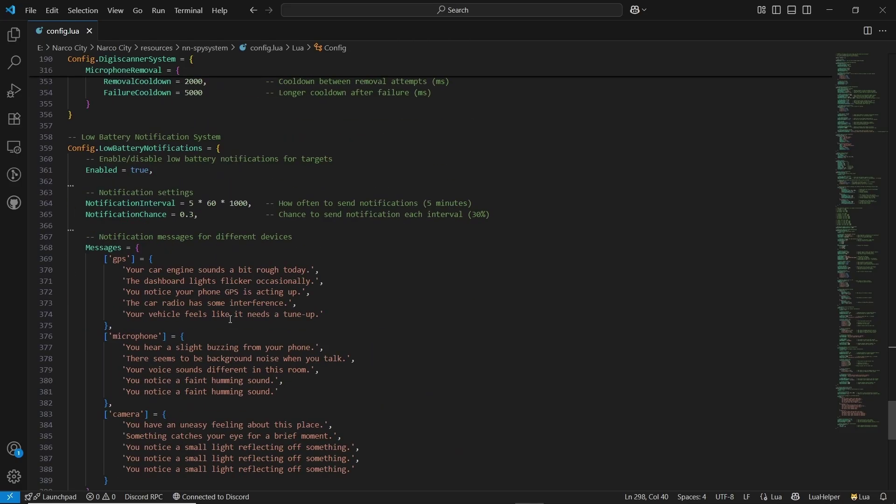
scroll(231, 319, "down", 6)
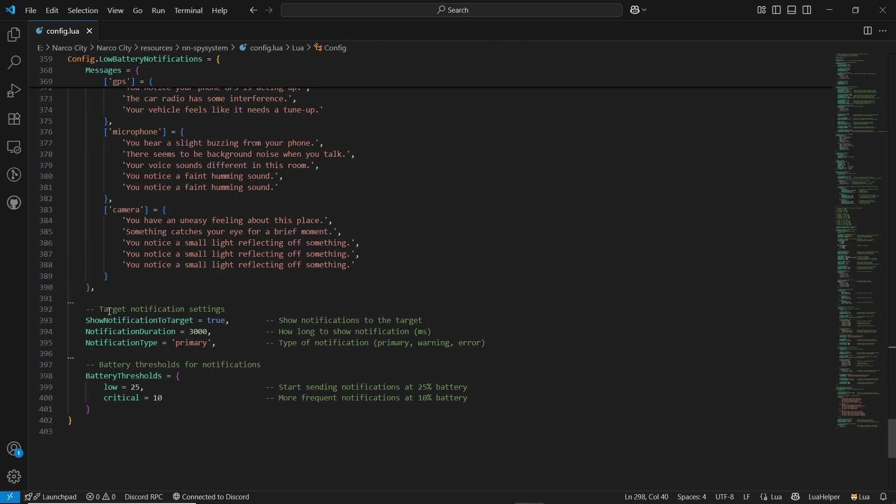
scroll(110, 312, "down", 1)
double_click(140, 292)
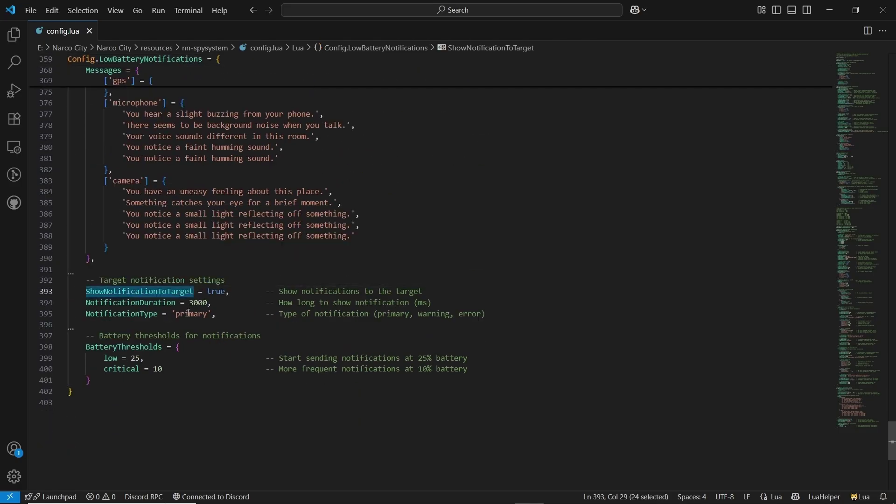
scroll(187, 336, "down", 1)
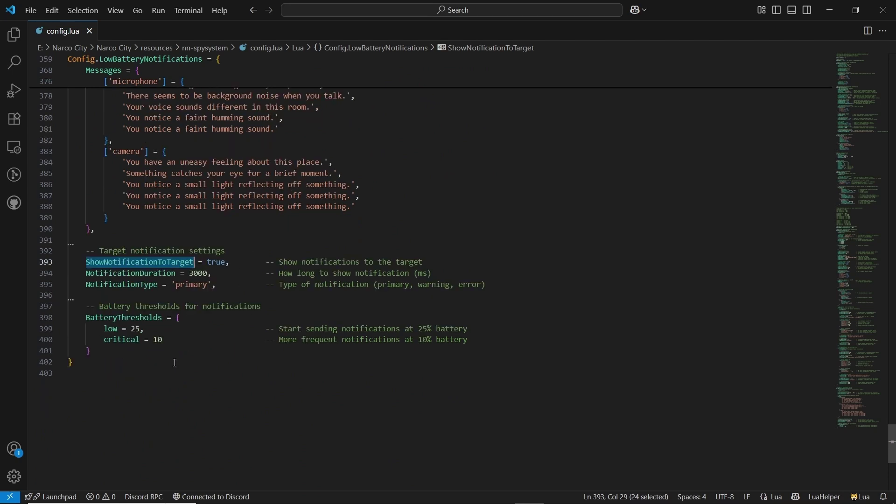
left_click_drag(171, 352, 60, 317)
left_click(118, 345)
Close config.lua and return to the resources folder, selecting the nn_bridge, nn_lib and nn-spysystem folders
left_click_drag(871, 411, 863, 47)
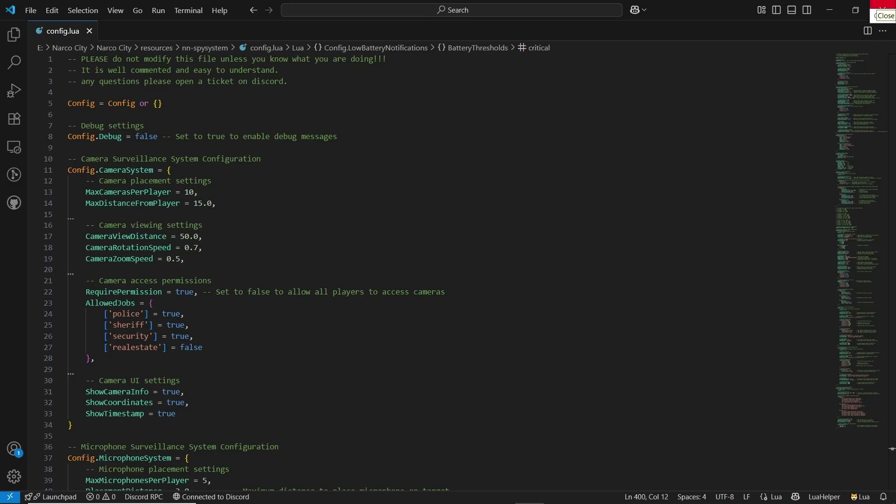
left_click(882, 9)
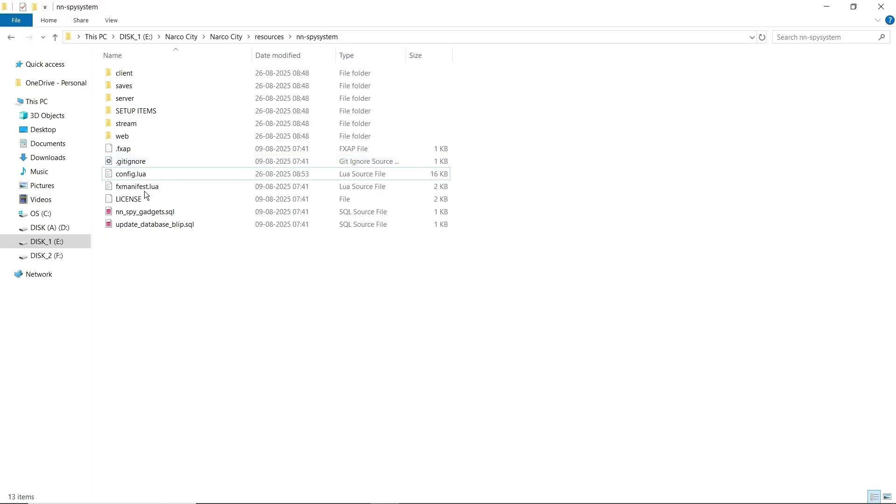
left_click_drag(199, 272, 184, 220)
key("alt+Left")
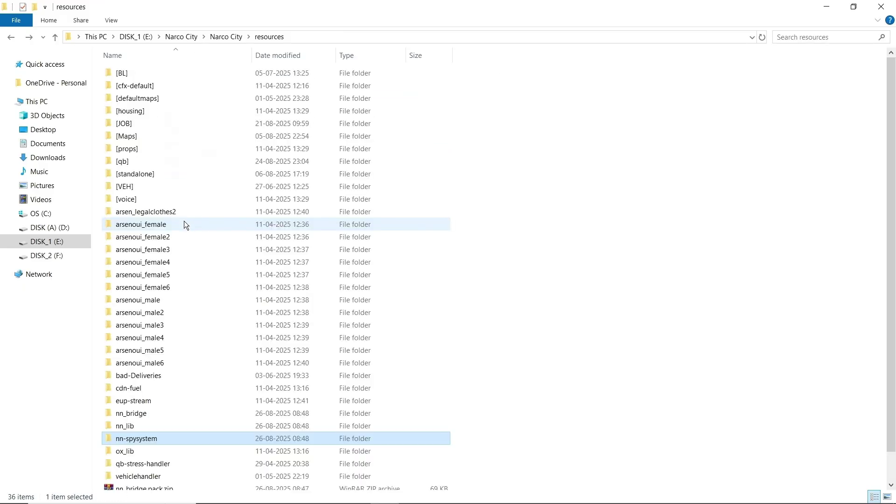
left_click(146, 424, "ctrl")
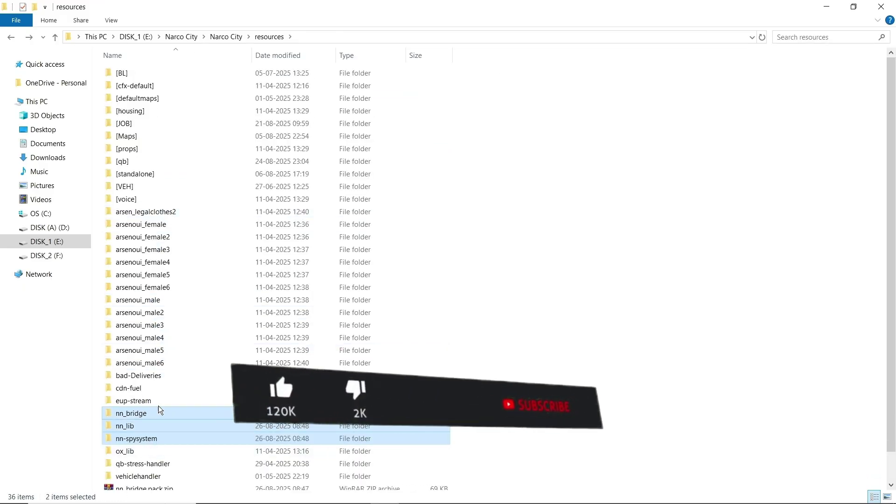
Open the [qb] folder and look through the resources it contains
double_click(139, 164)
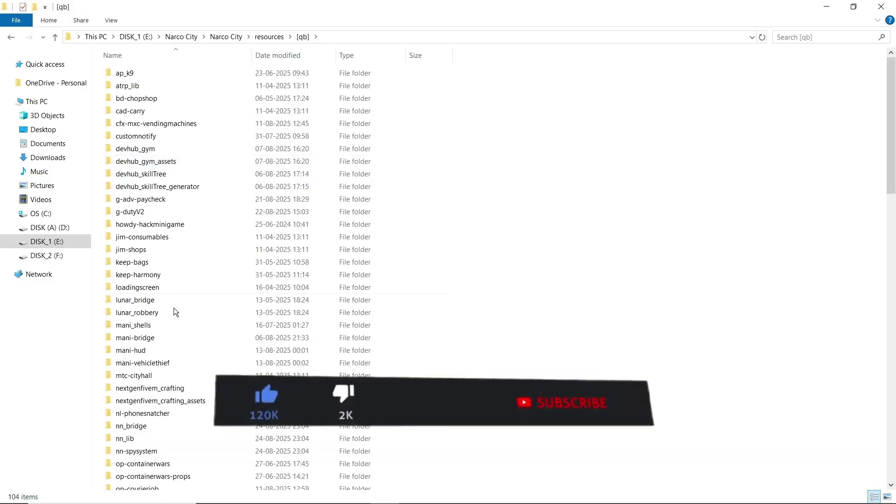
scroll(171, 350, "down", 20)
scroll(169, 231, "up", 3)
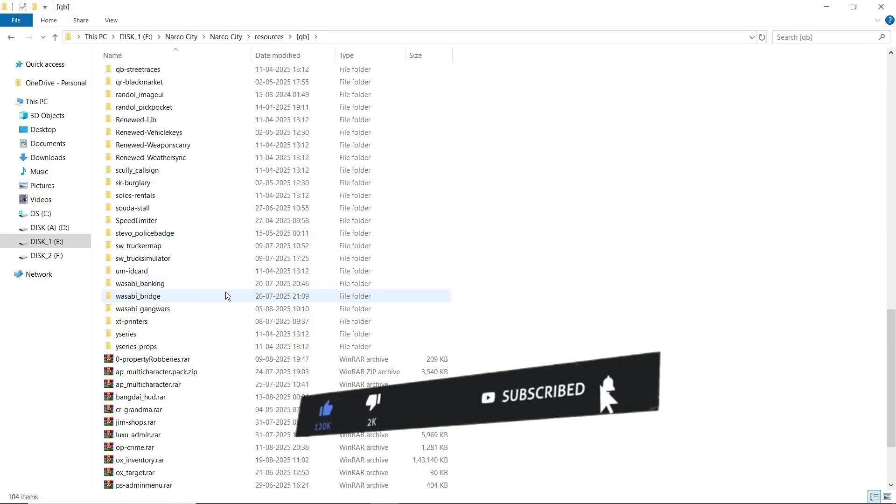
scroll(260, 320, "up", 3)
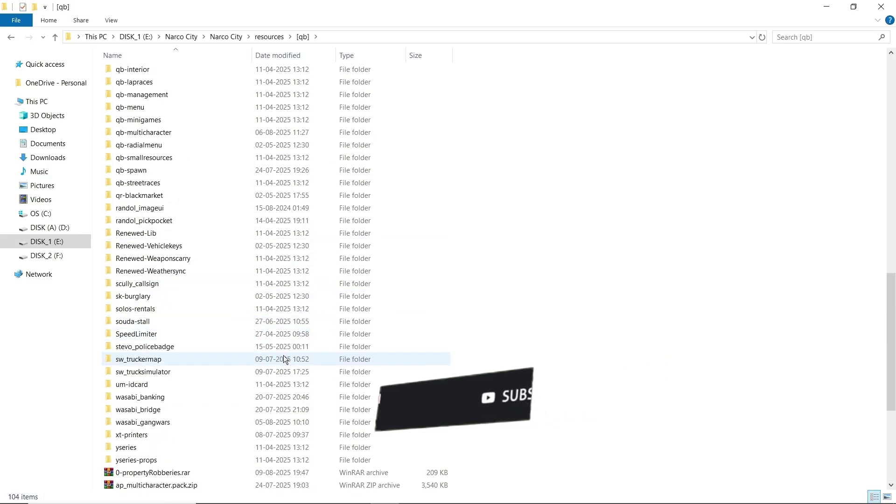
scroll(379, 283, "up", 9)
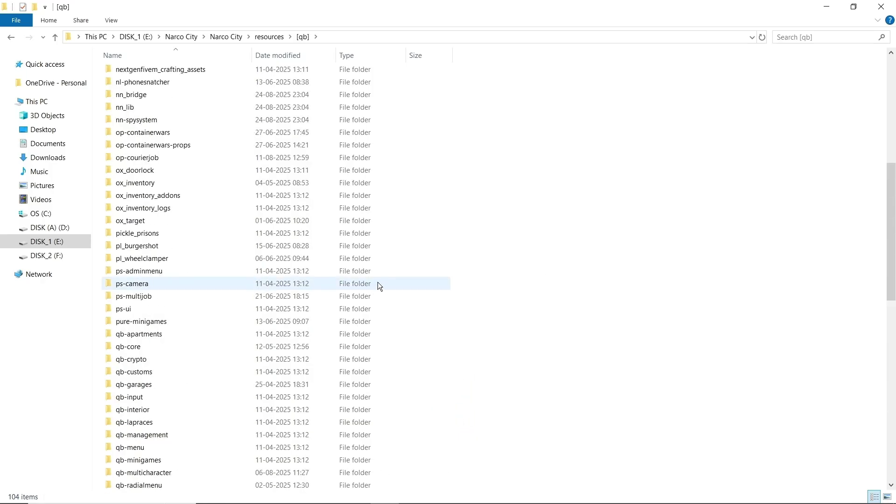
scroll(378, 282, "up", 3)
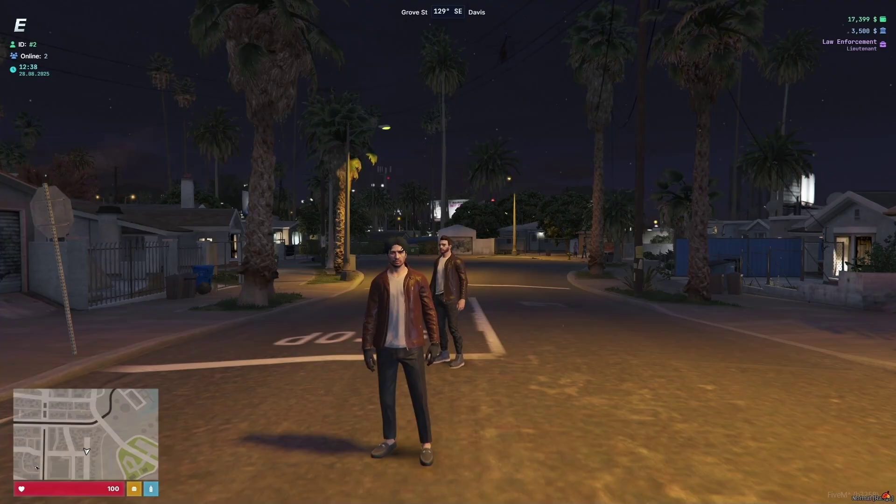
In FiveM, arrange the inventory with the Nano Spy Tablet, Camera, GPS Tracker and Microphone in the third row and the Digital Scanner in the fourth
key("Tab")
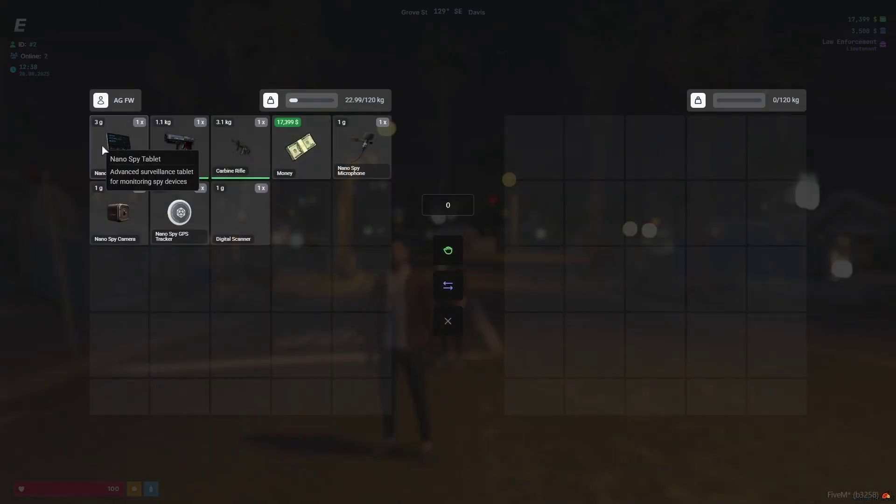
left_click_drag(102, 145, 130, 304)
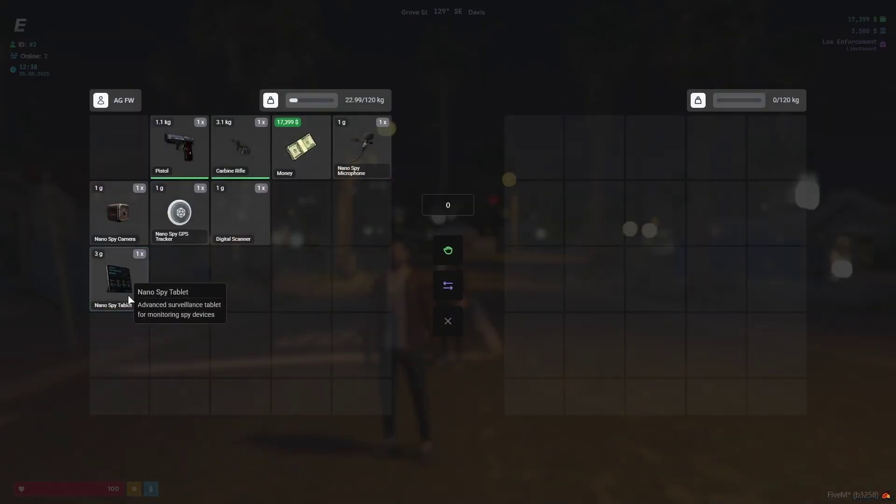
left_click_drag(119, 213, 191, 280)
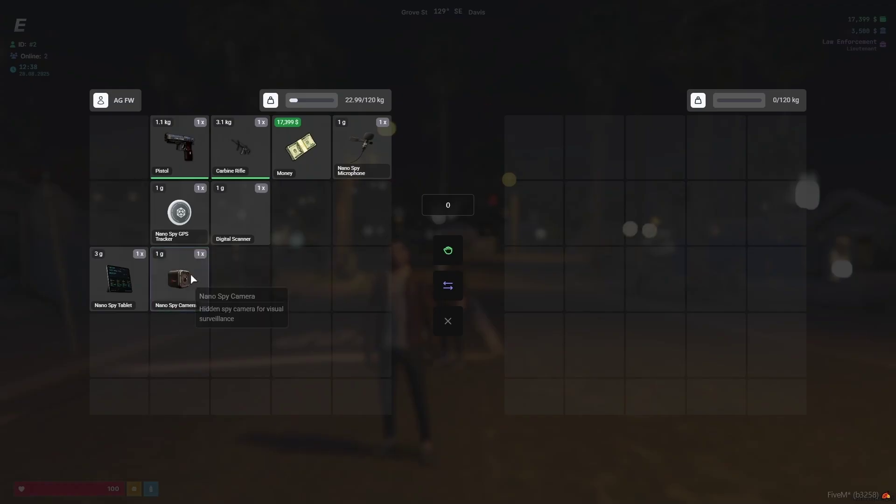
left_click_drag(181, 215, 245, 283)
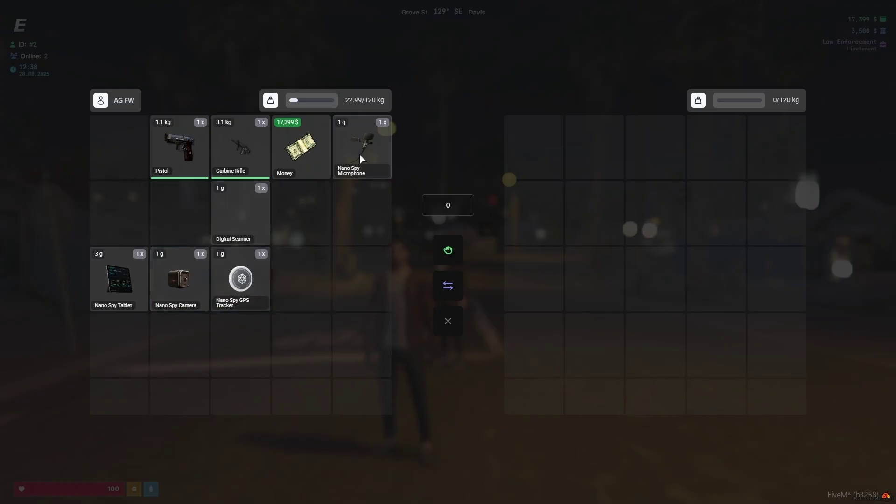
left_click_drag(360, 154, 293, 273)
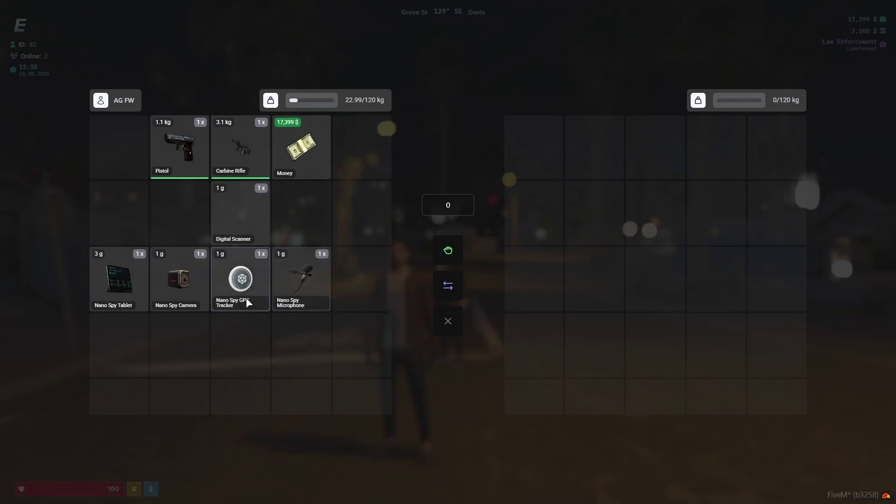
left_click_drag(253, 207, 337, 360)
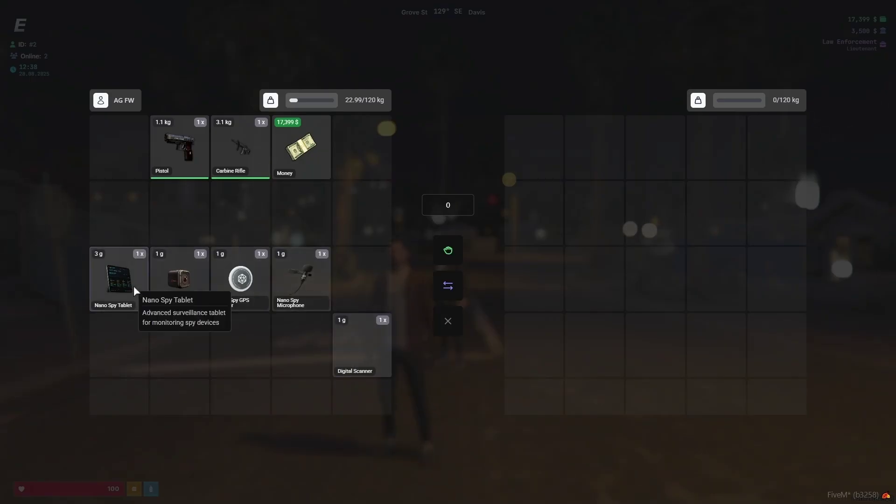
Use the Nano Spy Tablet and select the Spy Camera on its Proximity Radar map
right_click(126, 274)
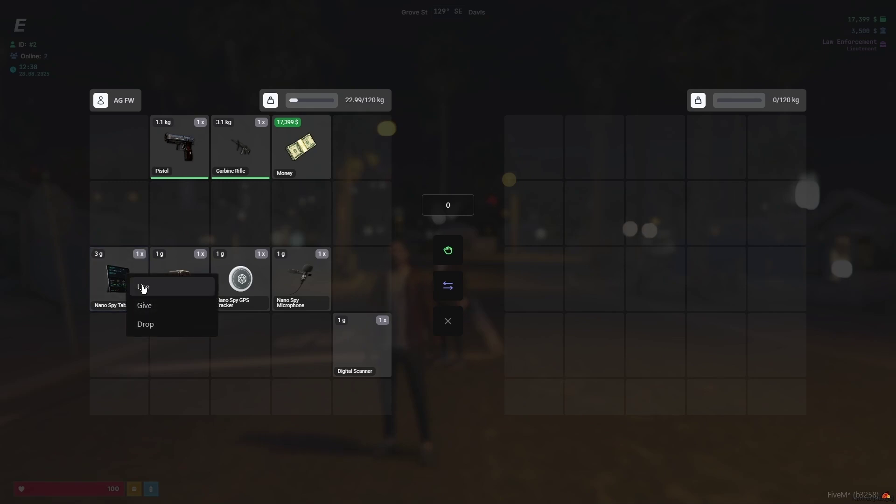
left_click(143, 288)
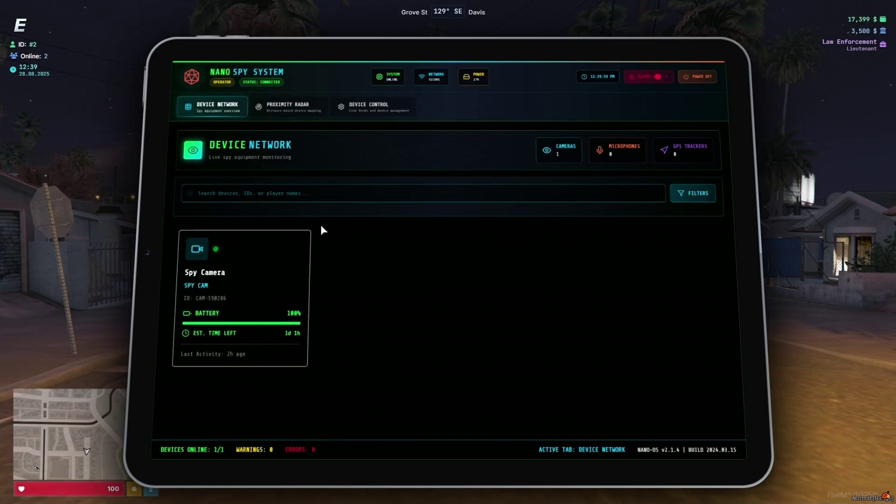
left_click(296, 117)
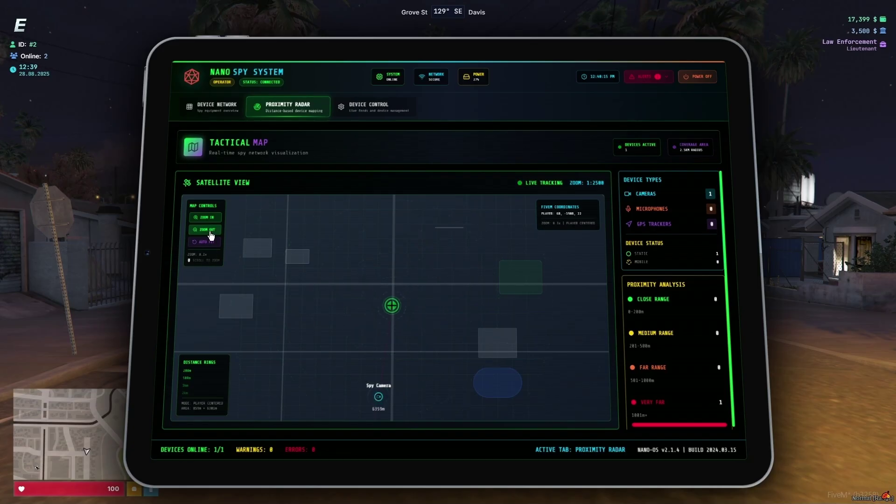
left_click(386, 347)
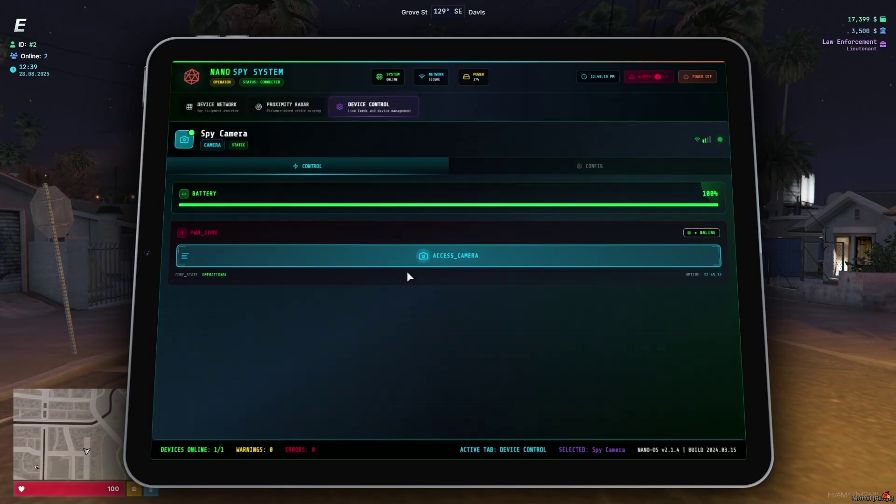
Access the Spy Camera's live feed, rotate the view to the right, and exit the camera
left_click(420, 257)
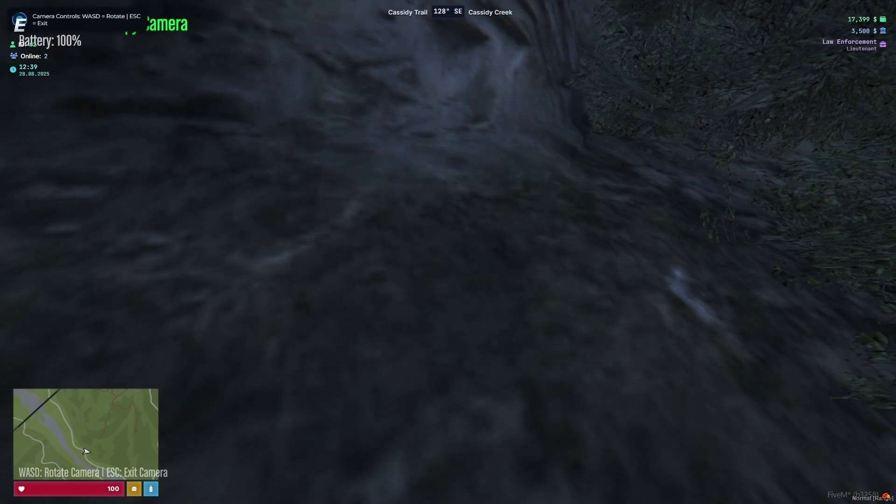
key("d")
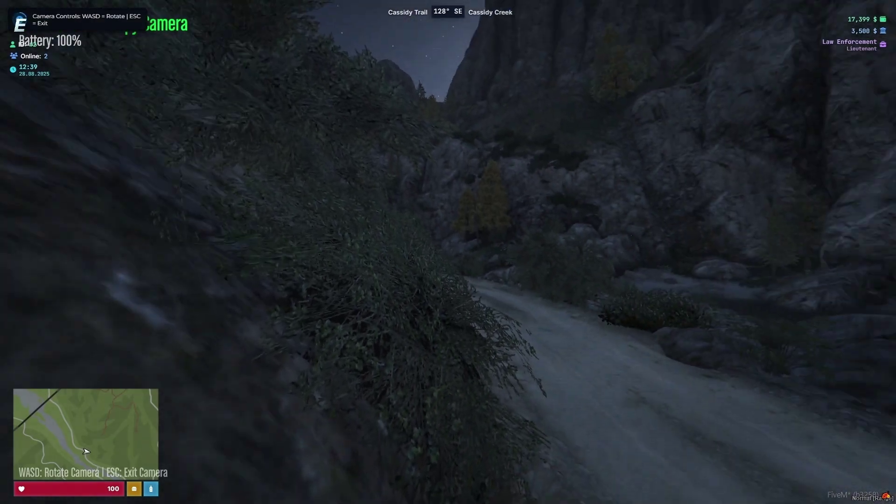
key("d")
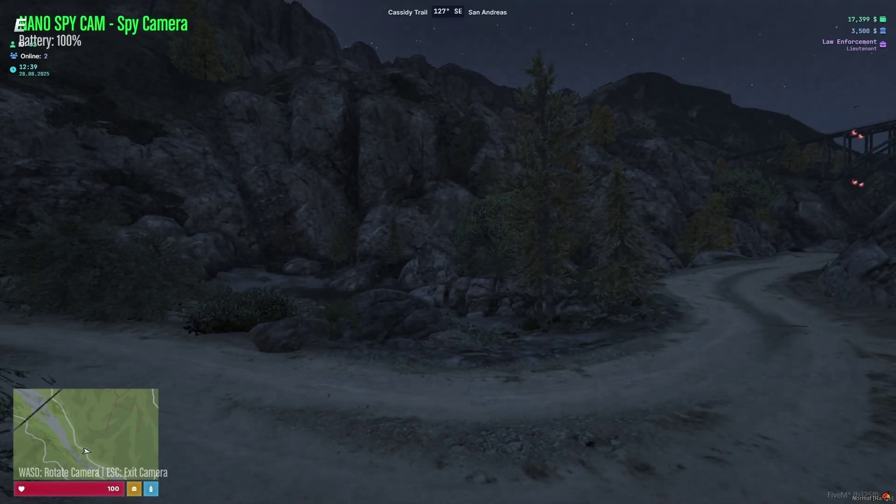
key("Escape")
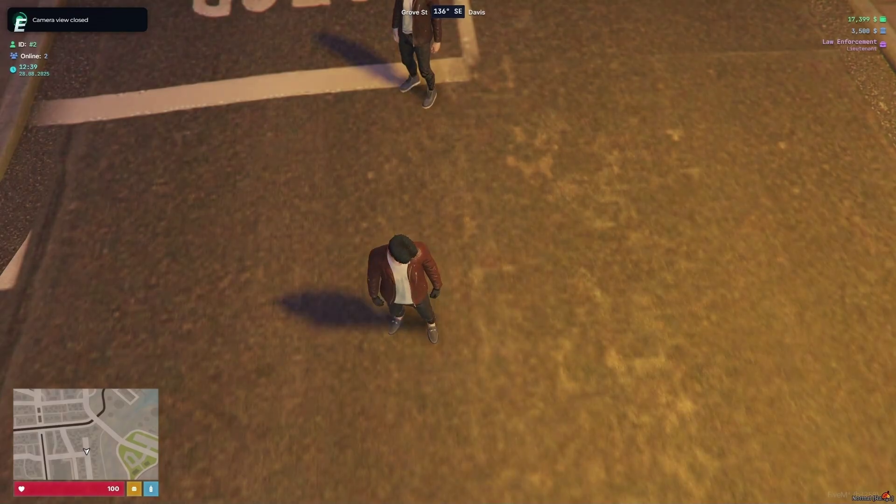
Reopen the Nano Spy Tablet and view its Device Control page and Device Network overview
key("Tab")
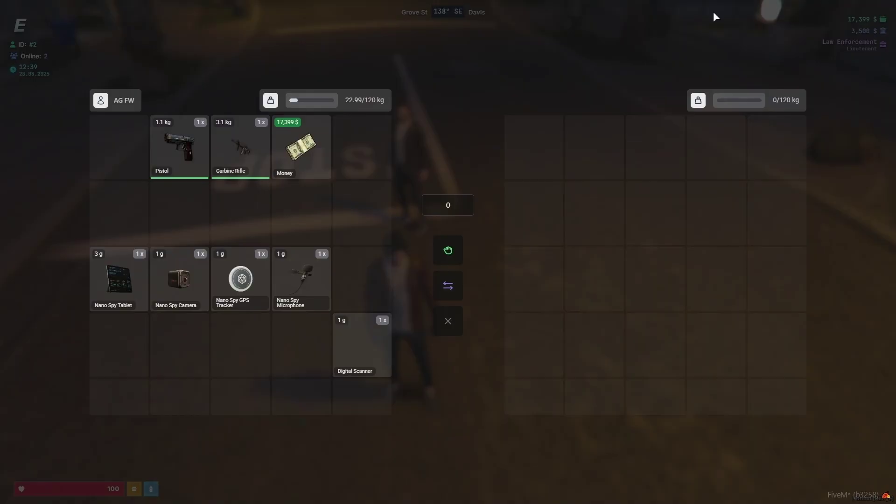
double_click(115, 264)
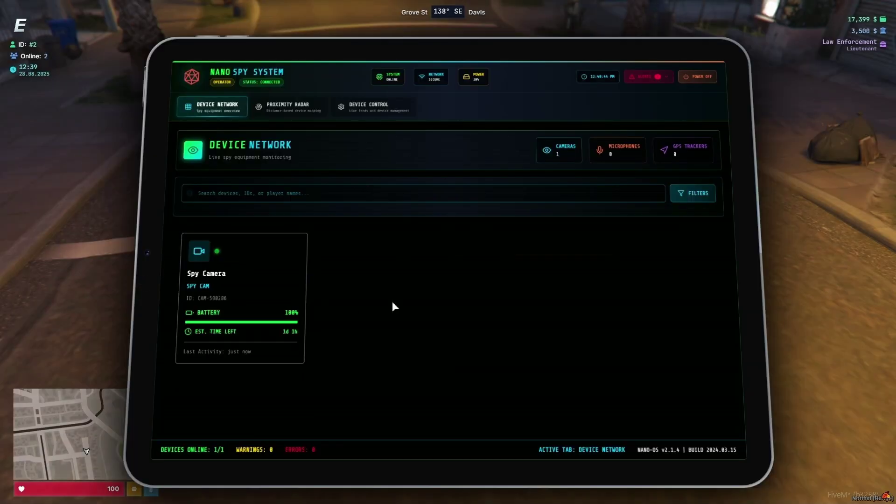
left_click(345, 117)
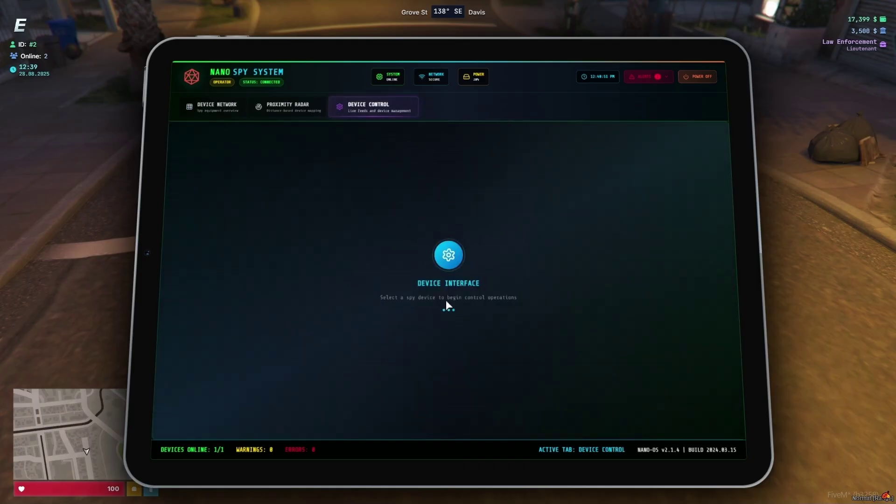
left_click(206, 110)
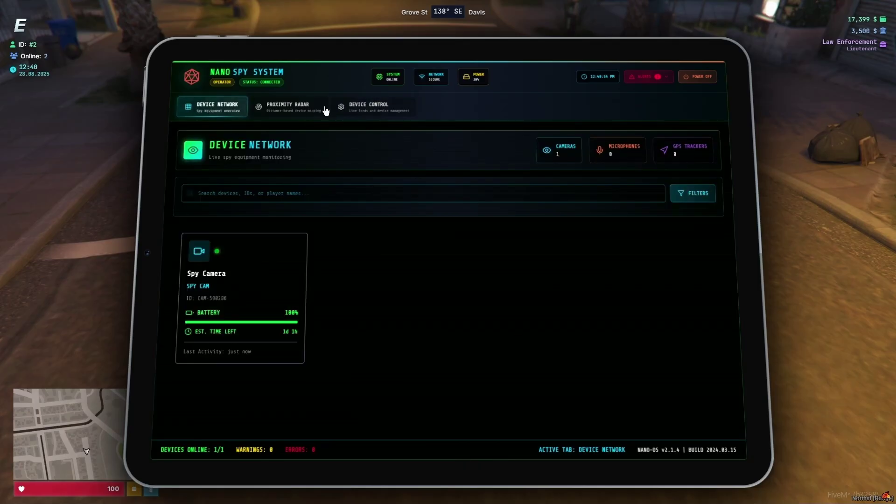
View the tablet's Device Control, Proximity Radar and Device Network pages, and power the tablet off
left_click(371, 114)
left_click(290, 107)
left_click(215, 108)
left_click(696, 77)
Use the Nano Spy Camera from the inventory and move it off the road to the top of the stop sign's pole
key("Tab")
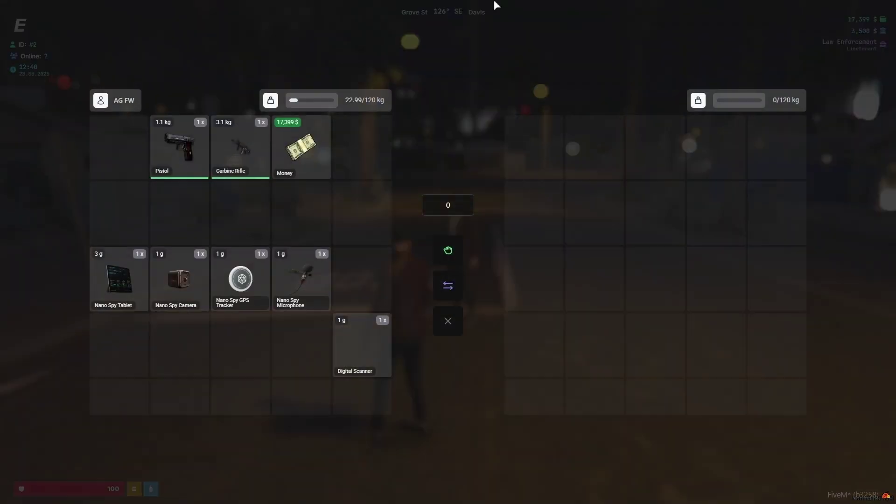
double_click(161, 285)
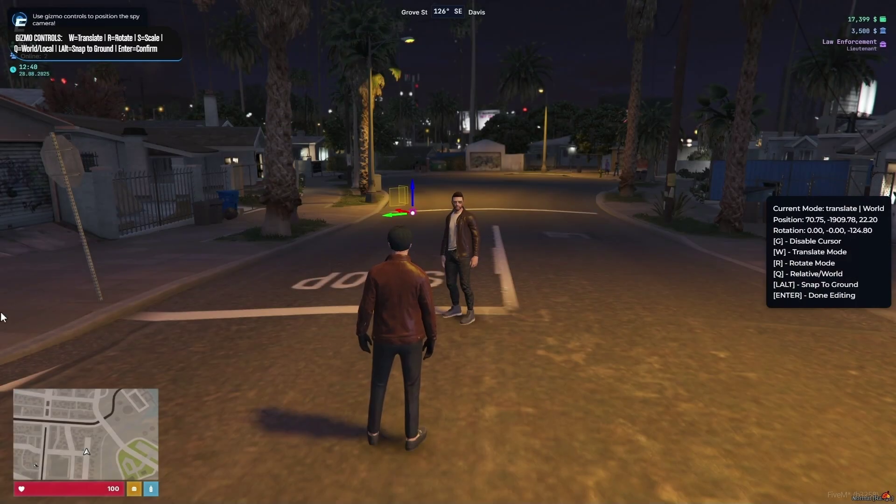
left_click_drag(415, 213, 420, 189)
key("w")
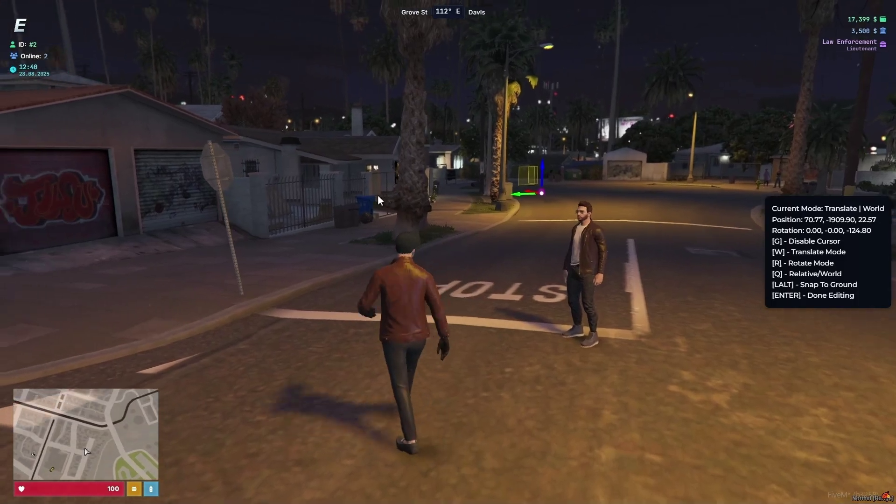
key("s")
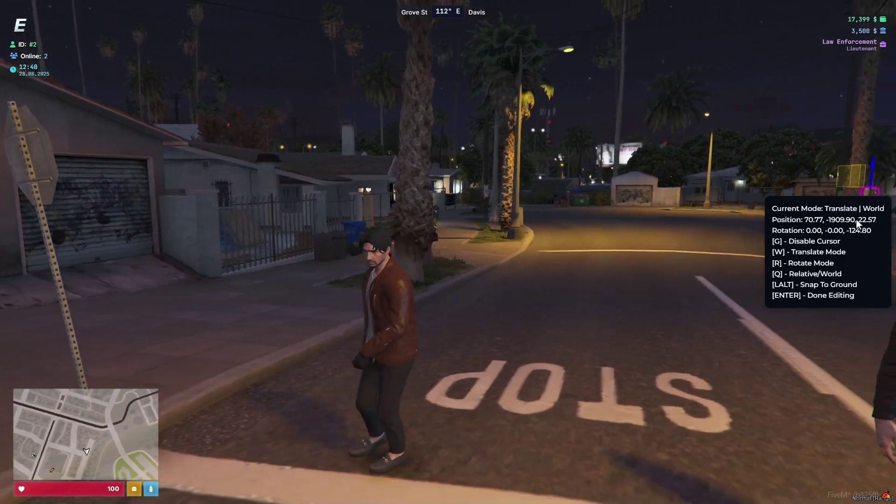
left_click_drag(820, 183, 66, 265)
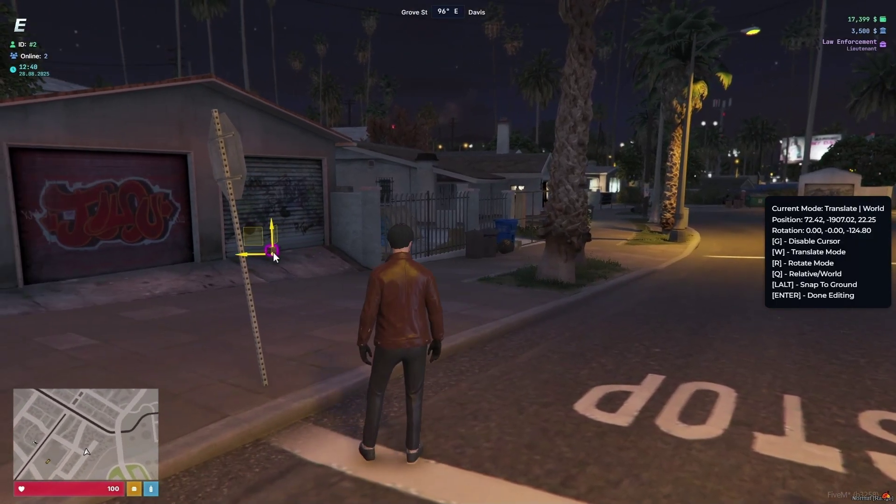
left_click_drag(273, 252, 203, 121)
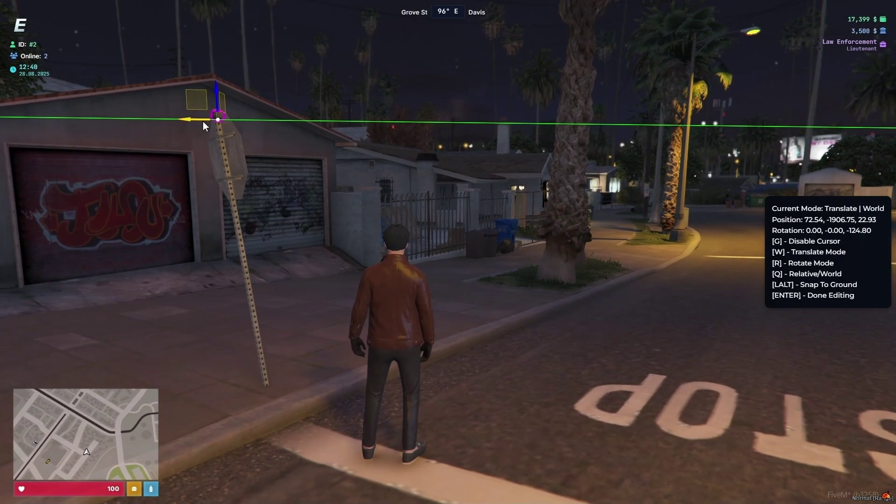
Fine-tune the camera above the stop sign to about 74.86, -1906.09, 23.30 and confirm its placement
key("a")
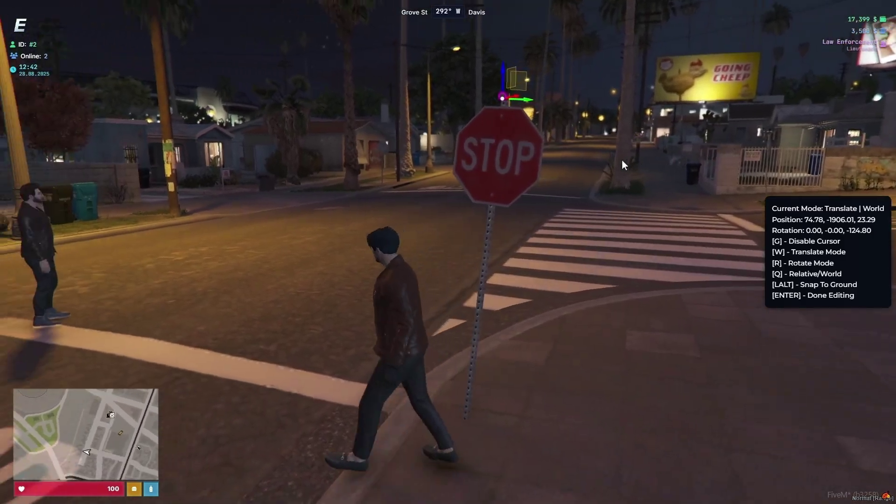
key("g")
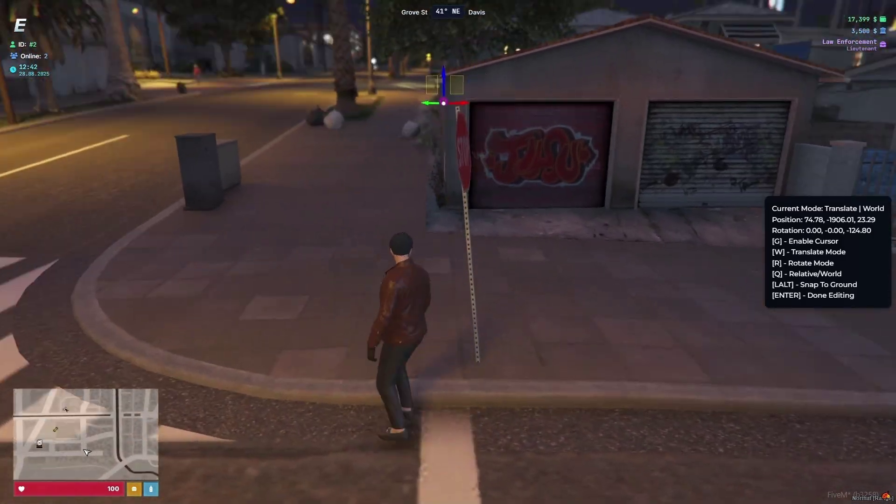
key("g")
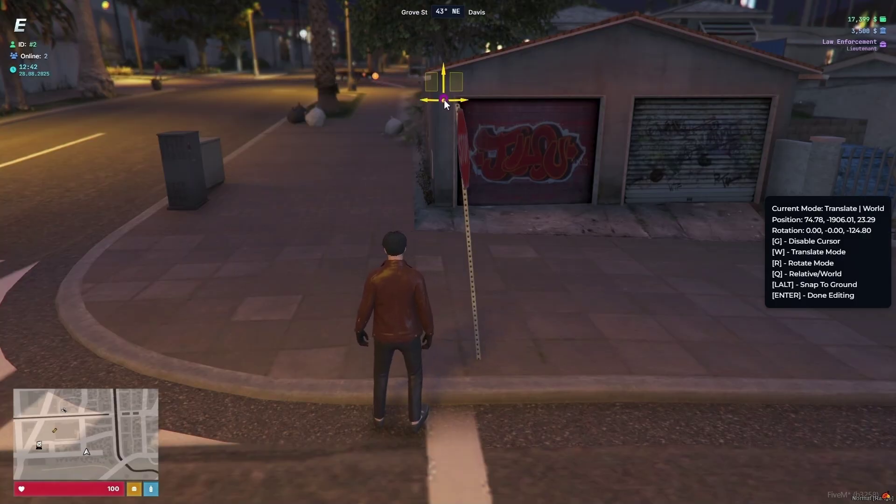
left_click_drag(443, 99, 457, 104)
key("g")
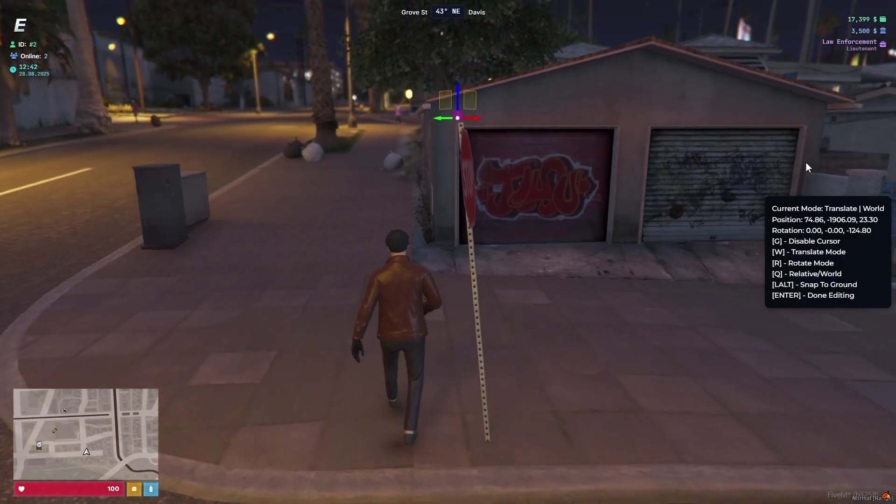
key("w")
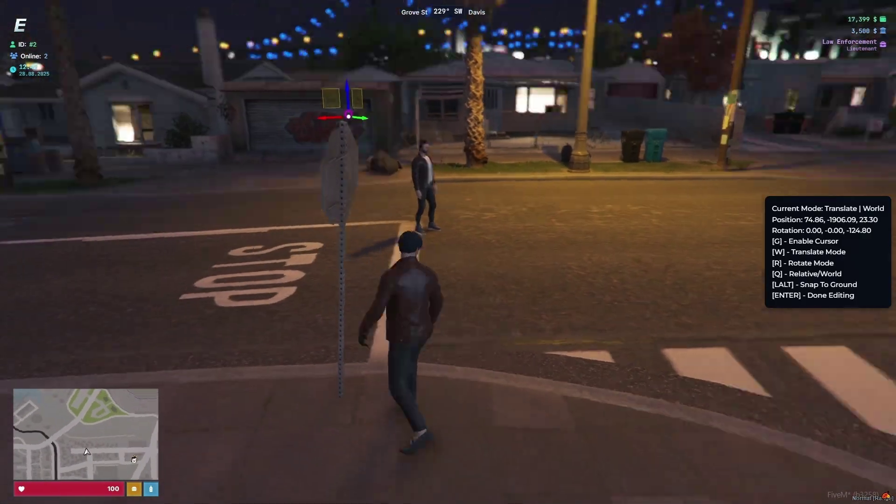
key("w")
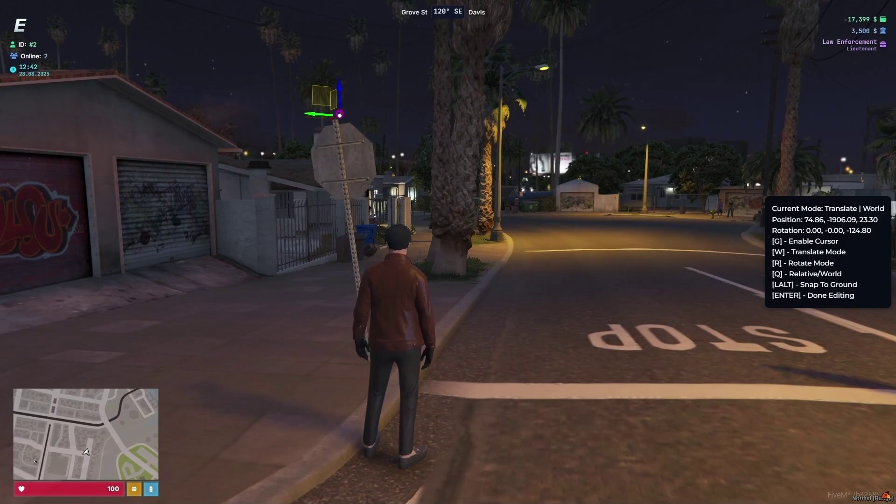
key("Return")
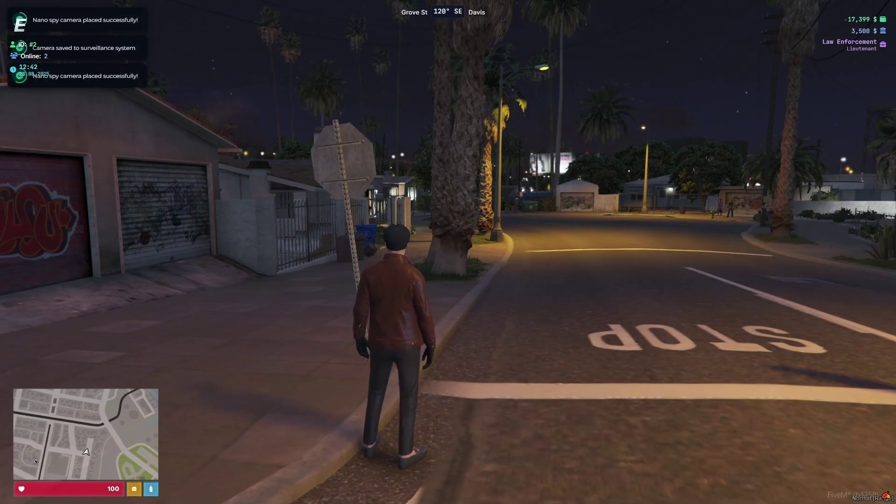
Walk around the mounted camera, use the Nano Spy Tablet and access the live feed of the second Spy Camera
key("w")
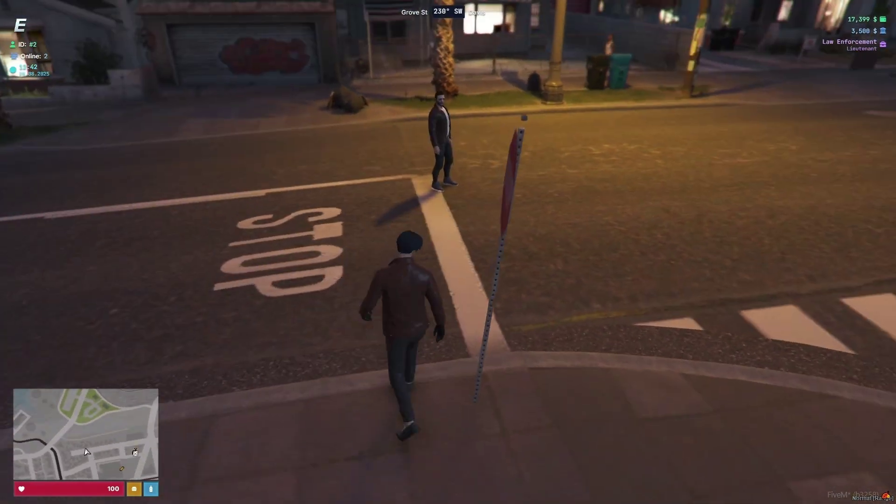
key("w")
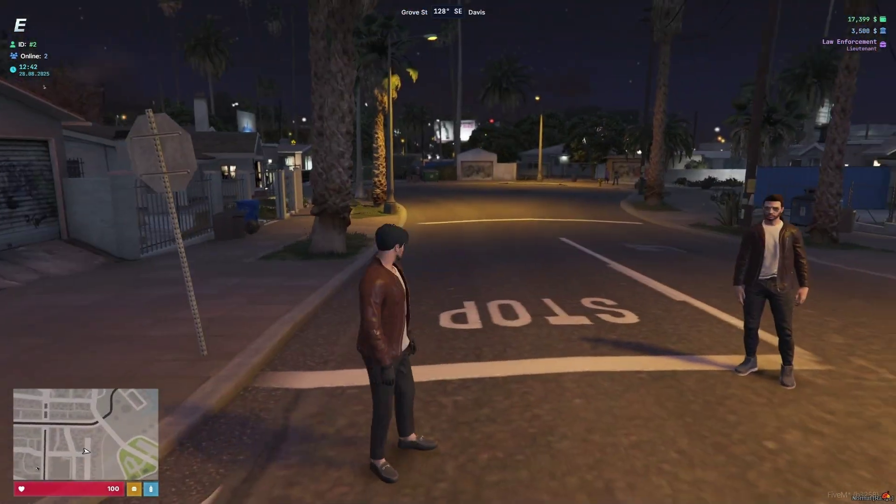
key("F2")
right_click(108, 268)
left_click(143, 285)
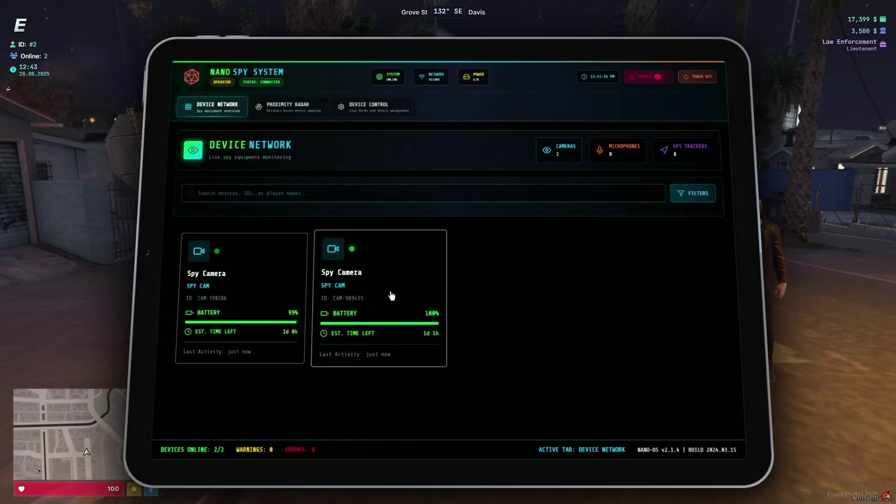
left_click(400, 293)
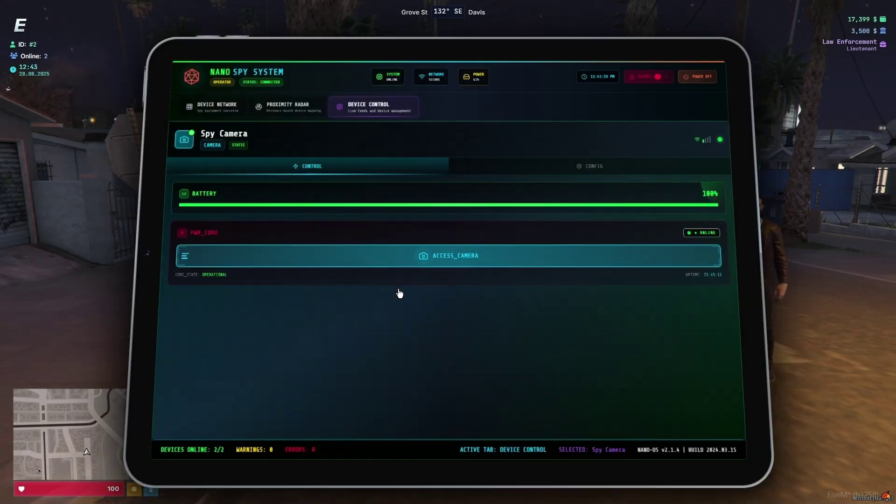
left_click(396, 257)
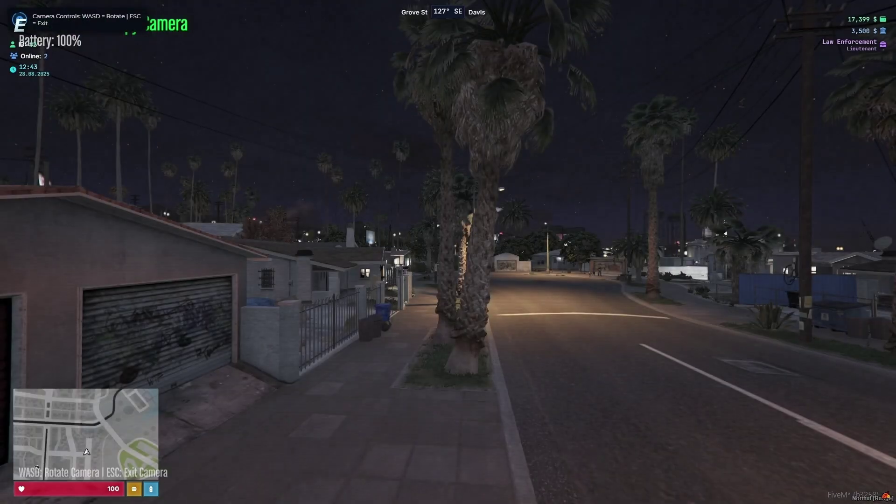
Rotate the camera's live view across the street toward the other player and exit the feed
key("d")
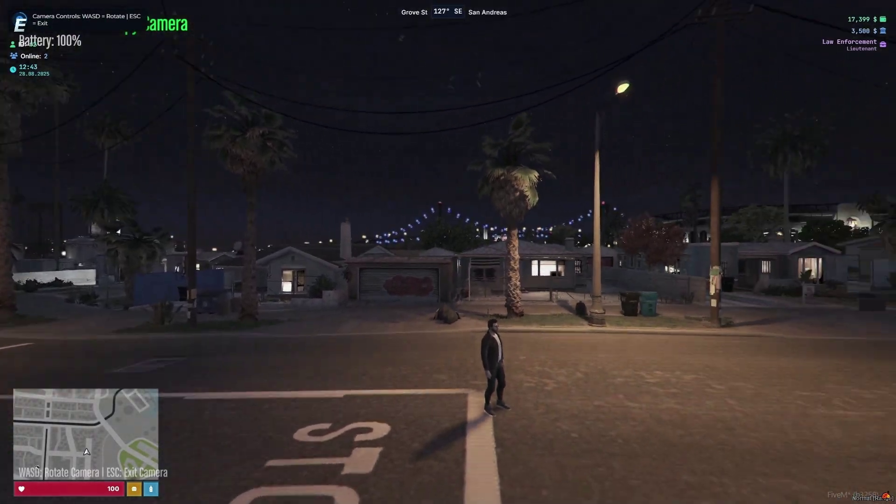
key("s")
key("w")
key("a")
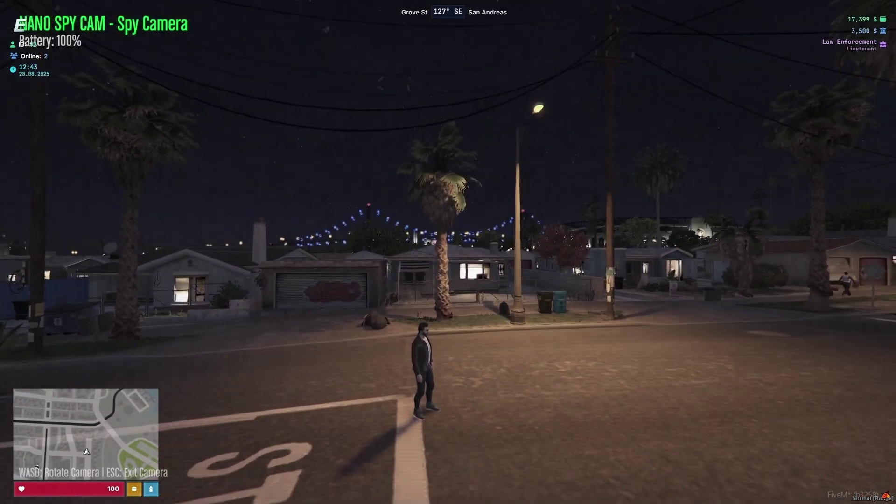
key("Escape")
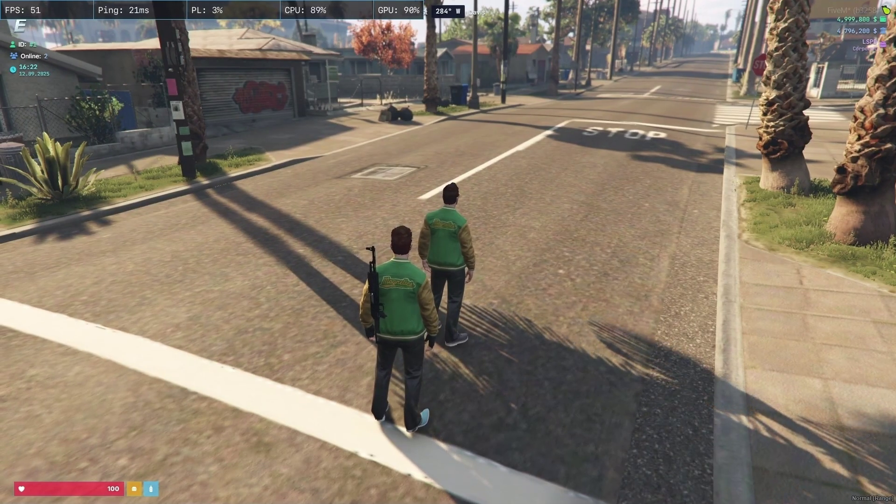
Move the Nano Spy Microphone to the second row of the inventory and close the inventory
key("F2")
left_click_drag(164, 150, 193, 233)
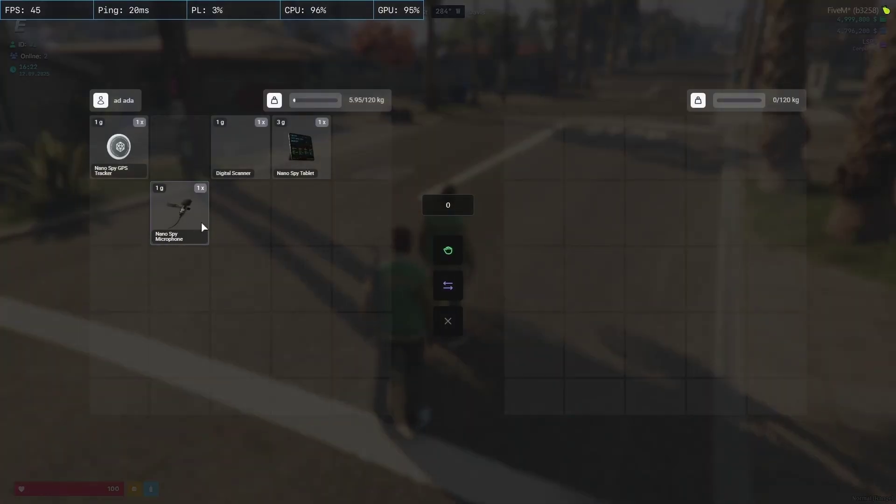
key("Escape")
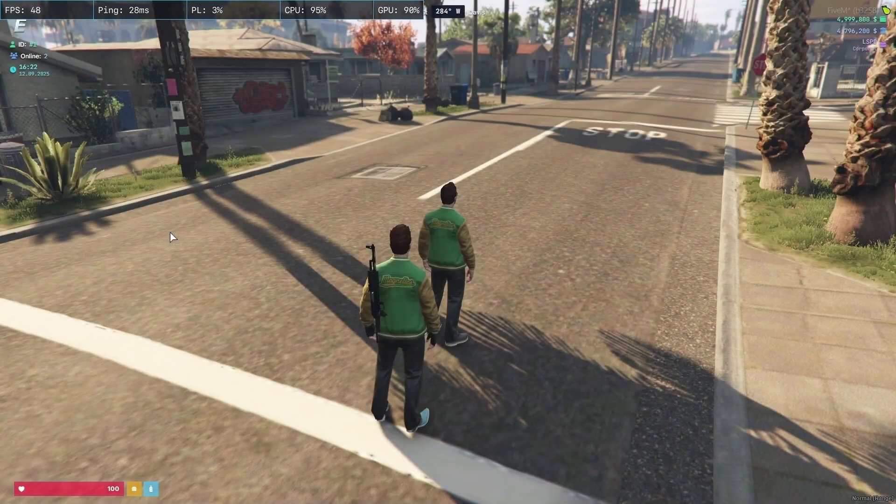
Target the nearby player and start the Place Spy Microphone action on them
key("alt")
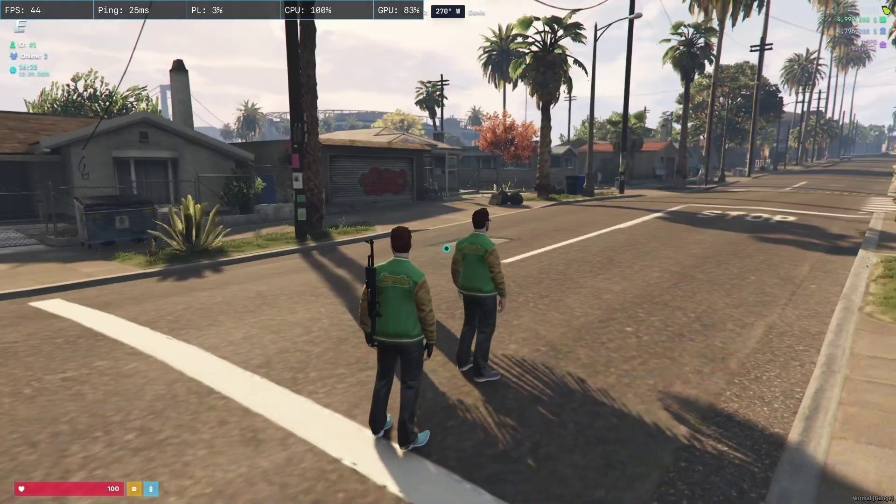
left_click(448, 252)
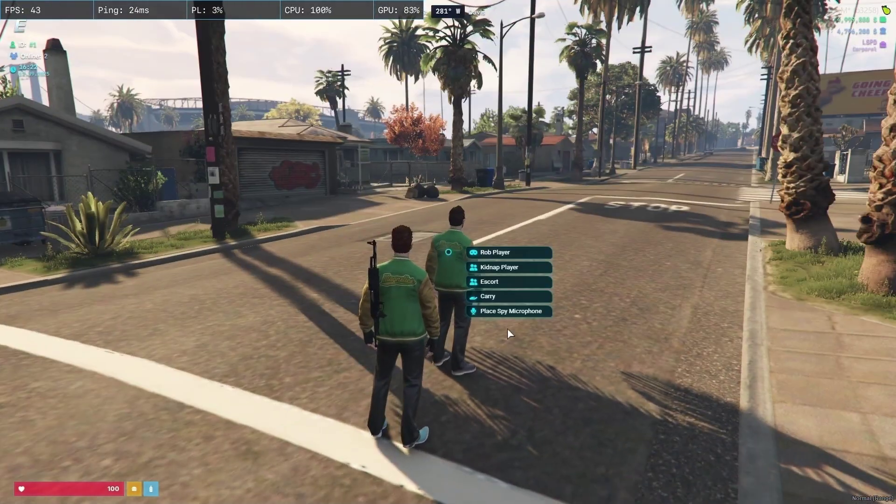
left_click(513, 311)
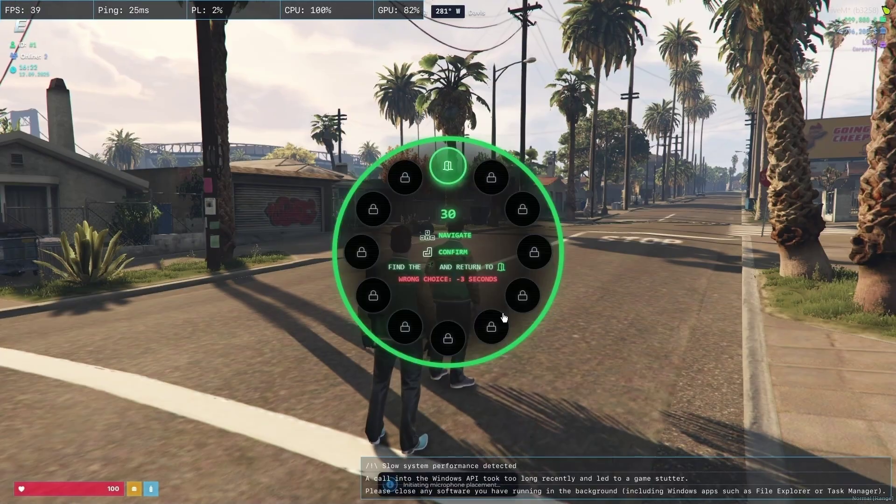
Complete the circular lock minigame by finding the microphone and returning to the door to plant it on the player
key("Left")
key("Return")
key("Left")
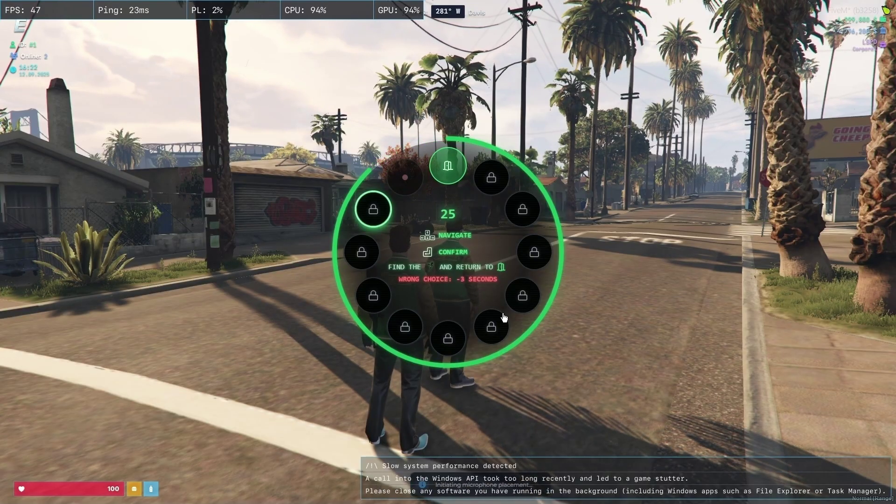
key("Left")
key("Return")
key("Left")
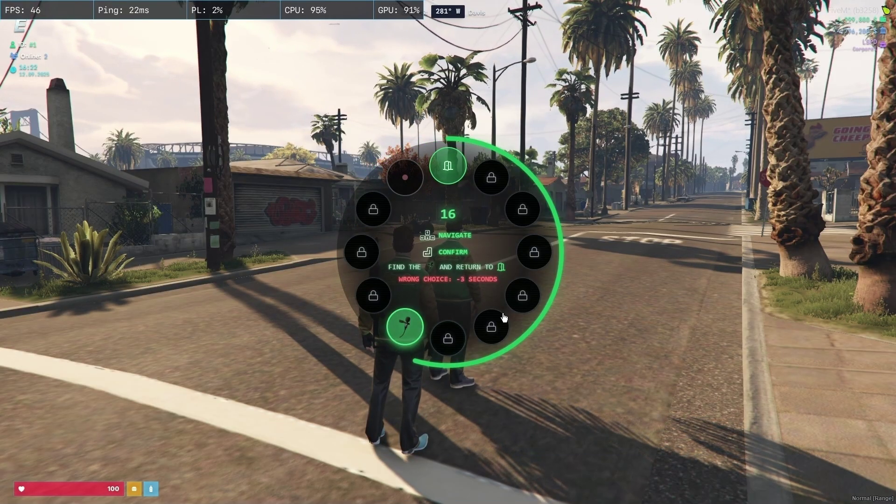
key("Left")
key("Left")
key("Left")
key("Left")
key("Left")
key("Return")
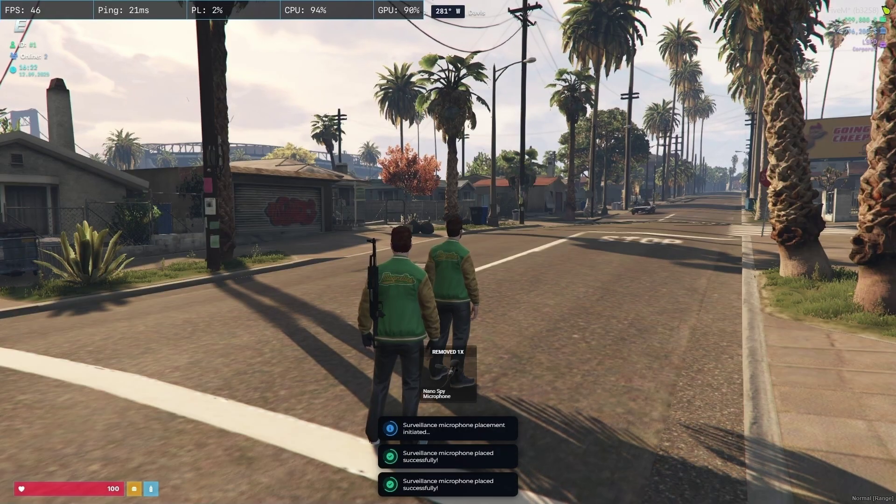
Check the inventory for the used microphone and review the interaction options on the other player
key("Tab")
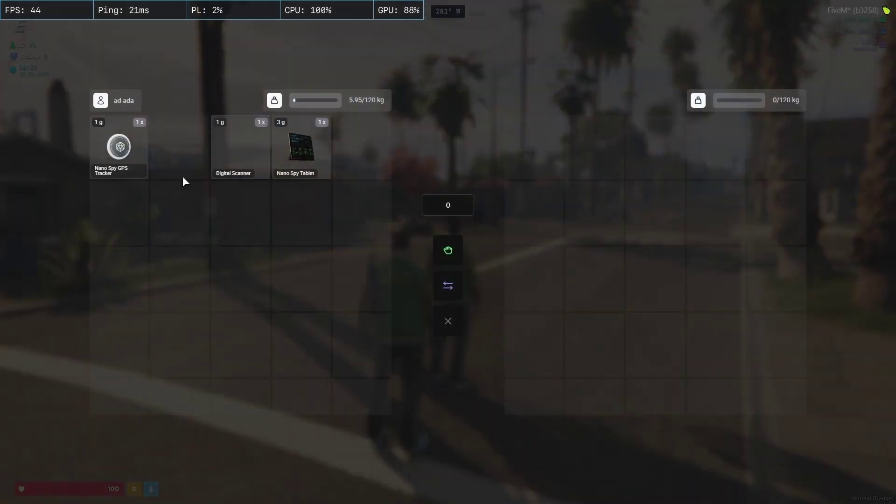
key("Escape")
key("alt")
left_click(448, 252)
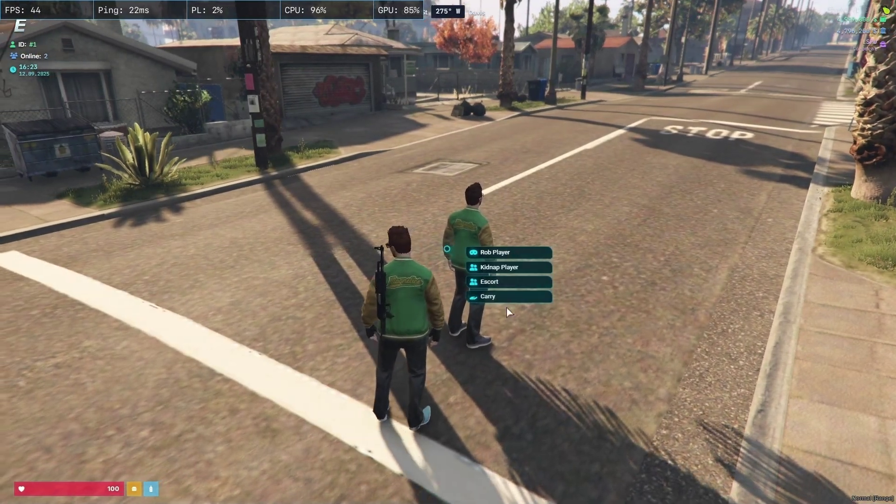
key("Escape")
Run down the street away from the other player, turn back toward them, and use the Nano Spy Tablet to show the Device Network
key("w")
key("shift")
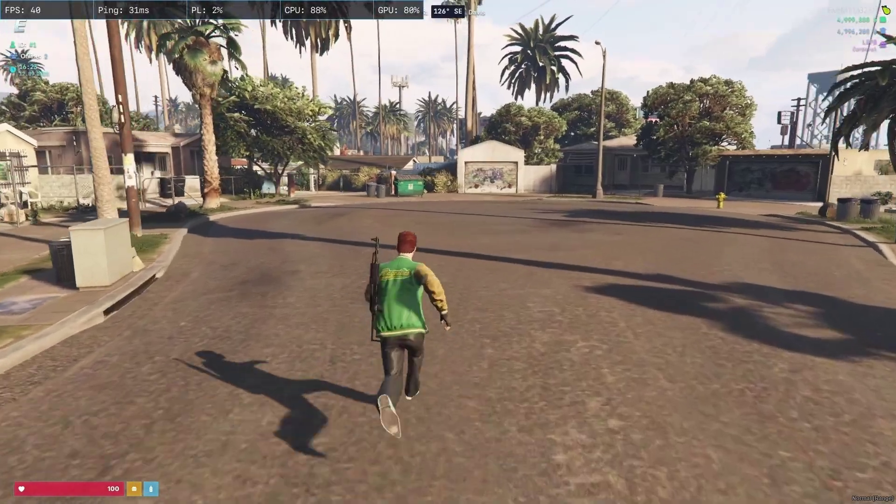
key("s")
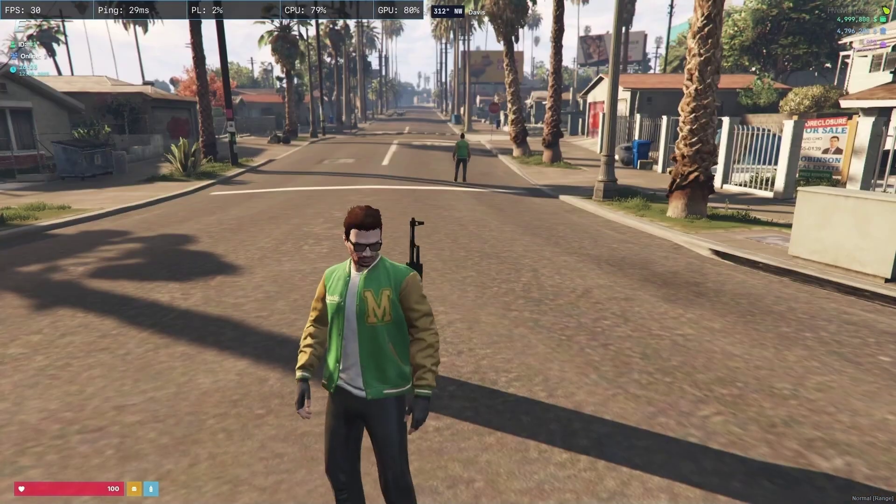
key("w")
key("F2")
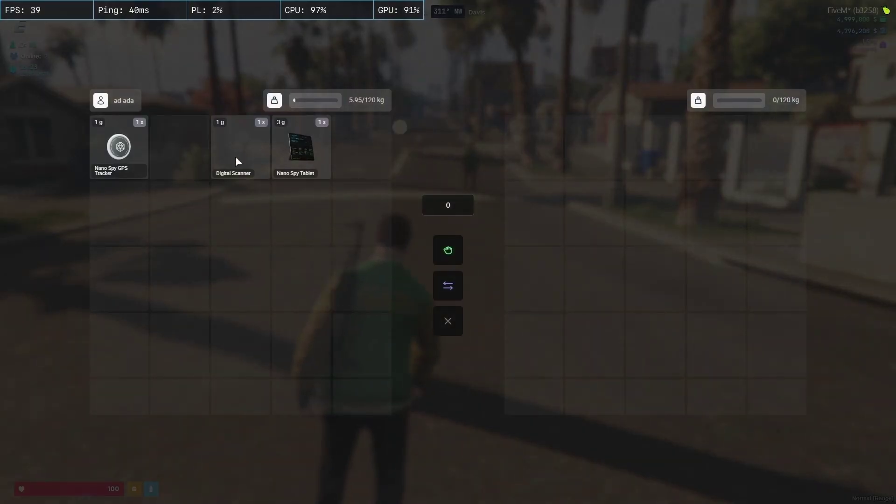
right_click(301, 162)
left_click(321, 179)
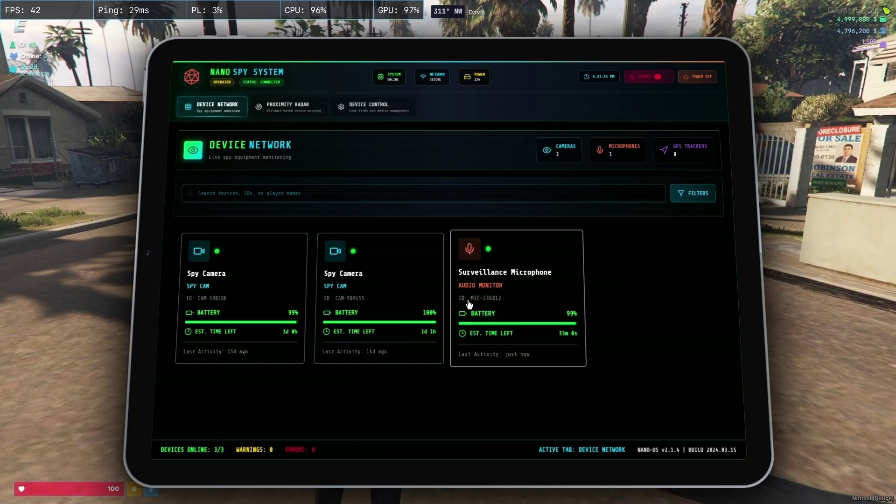
Start surveillance on the Surveillance Microphone and review its configuration and live audio feed
left_click(512, 325)
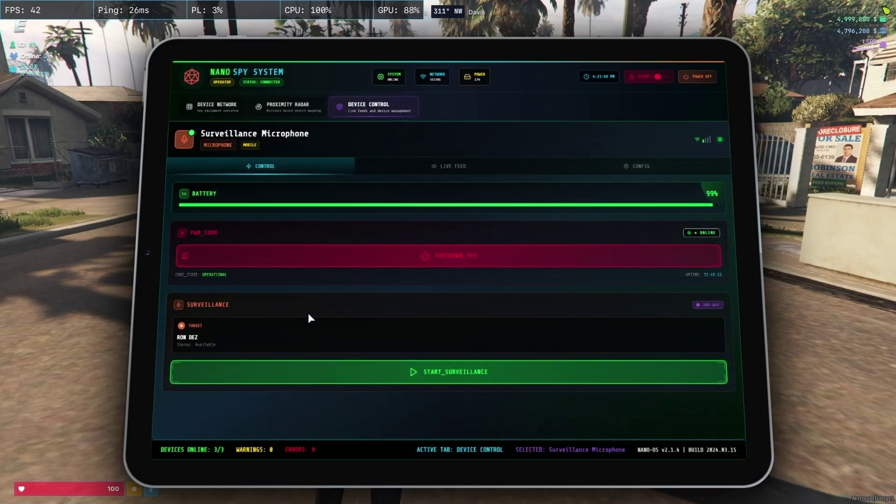
left_click(475, 381)
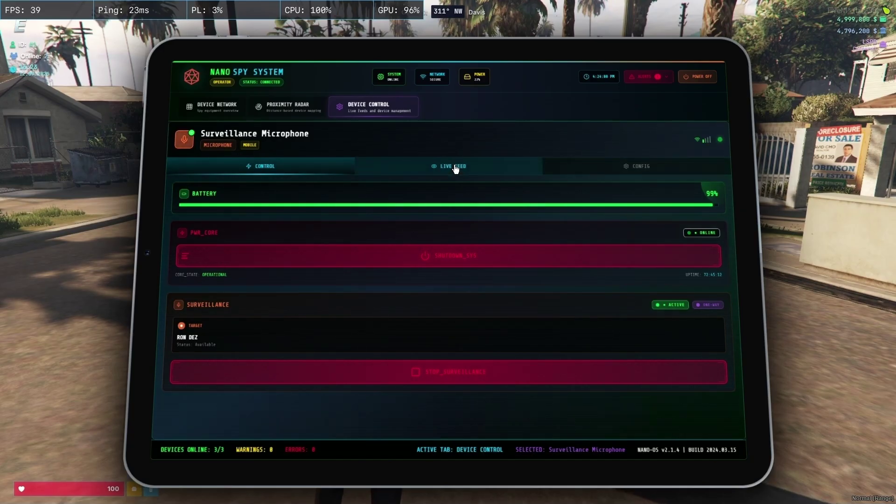
left_click(529, 173)
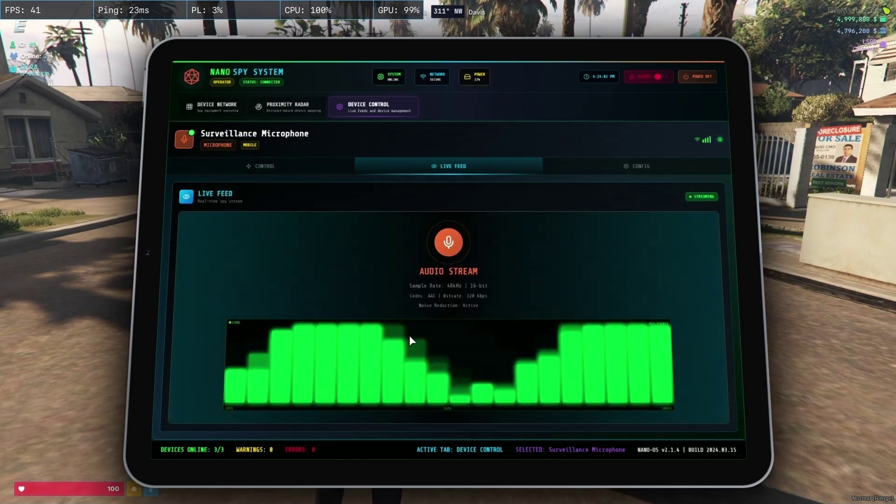
left_click(632, 169)
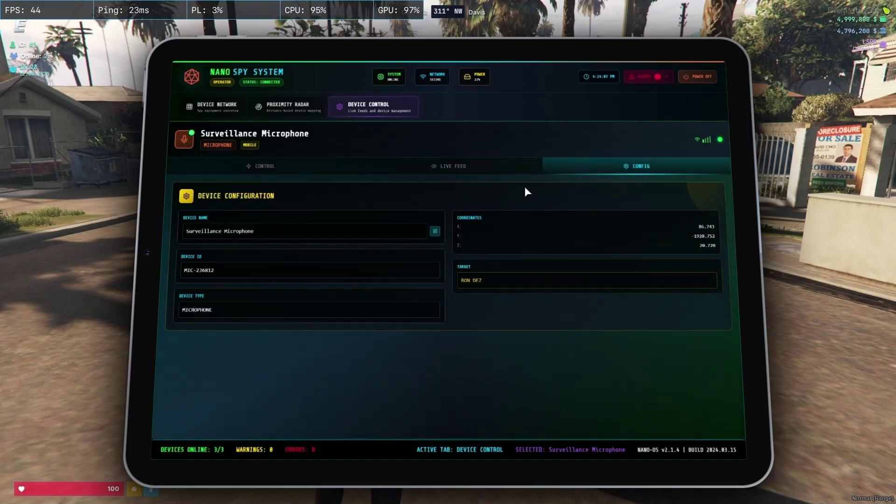
left_click(492, 167)
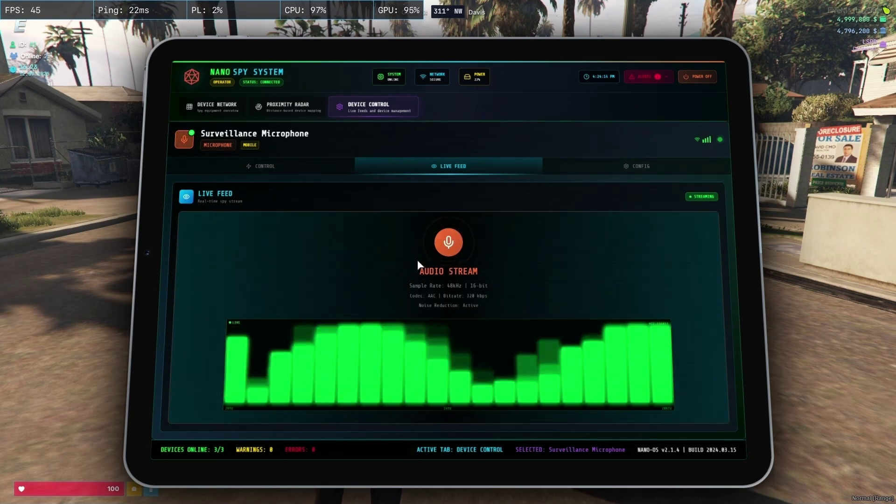
Review the microphone's controls and the Device Network, and zoom into the microphone's position on the Proximity Radar
double_click(274, 168)
left_click(312, 165)
left_click(304, 111)
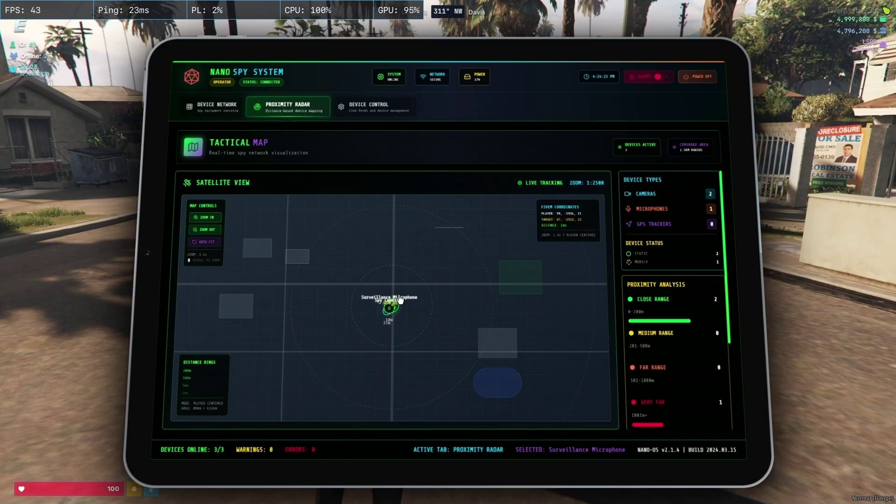
left_click(229, 111)
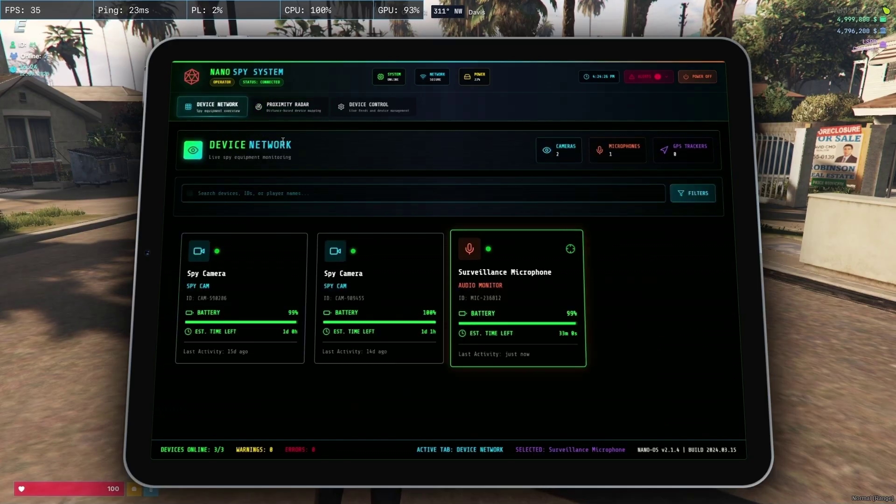
left_click(277, 115)
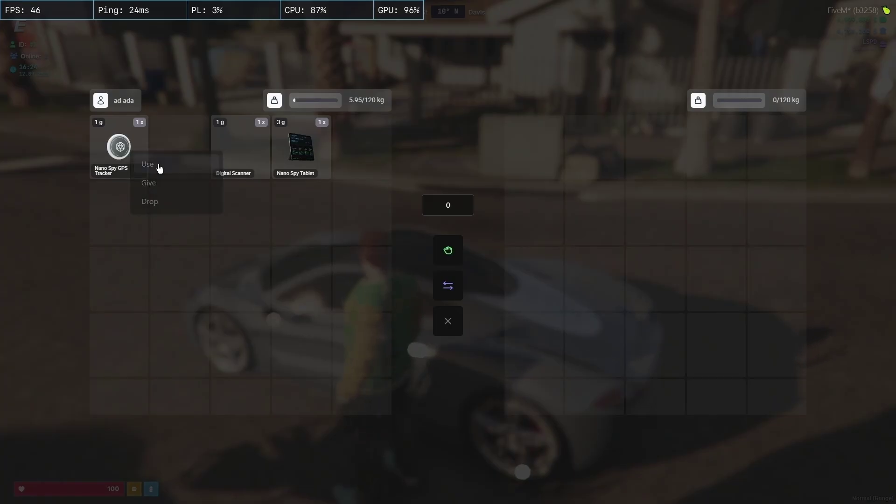
Install a Nano Spy GPS Tracker on the parked grey sports car and open the Nano Spy Tablet's Device Network
left_click(147, 164)
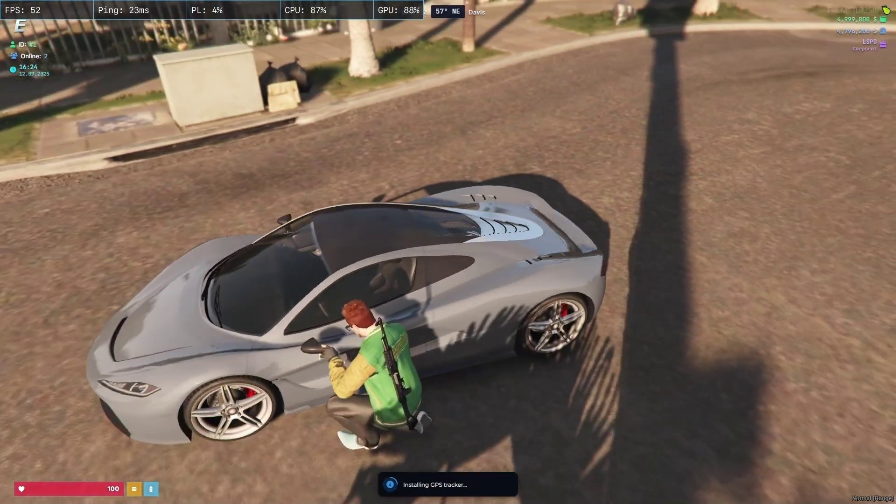
key("w")
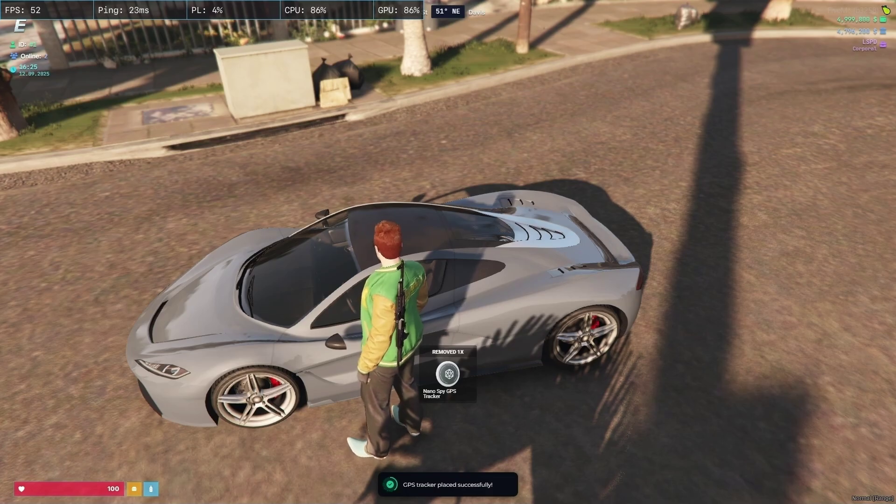
key("Tab")
key("Tab")
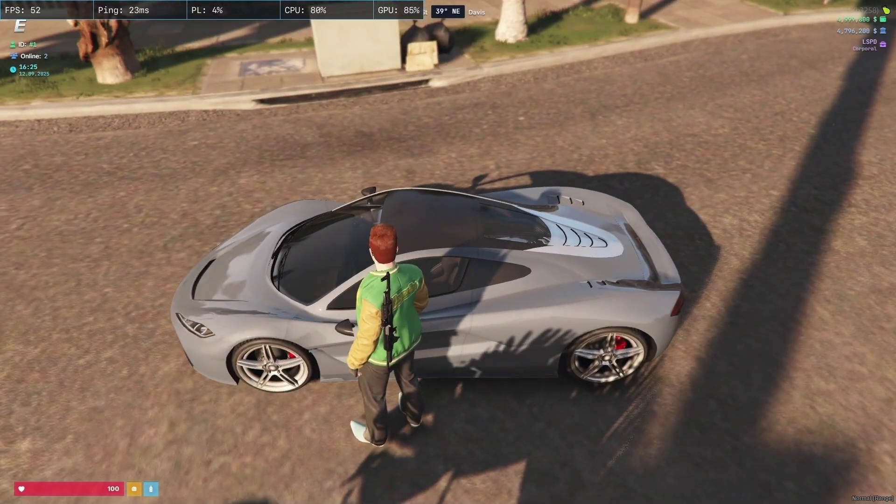
key("Tab")
key("Tab")
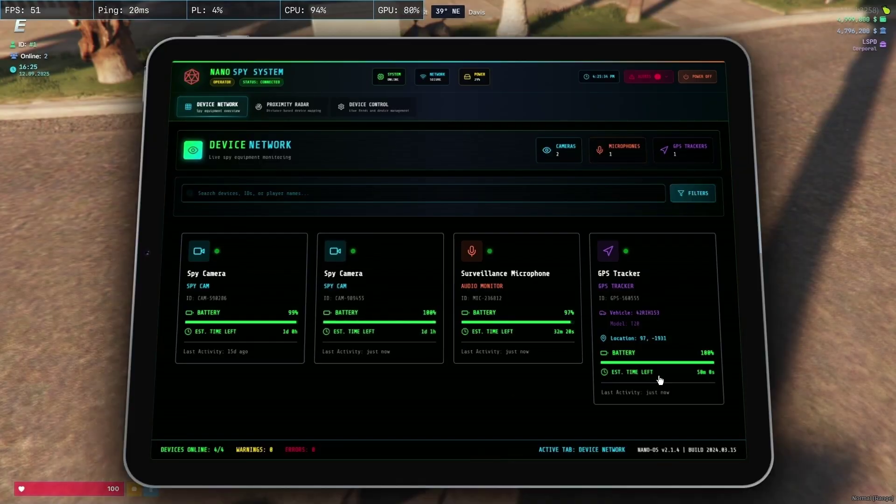
Shut down and re-enable the GPS Tracker, view its GPS tracking live feed, and close the tablet
left_click(643, 323)
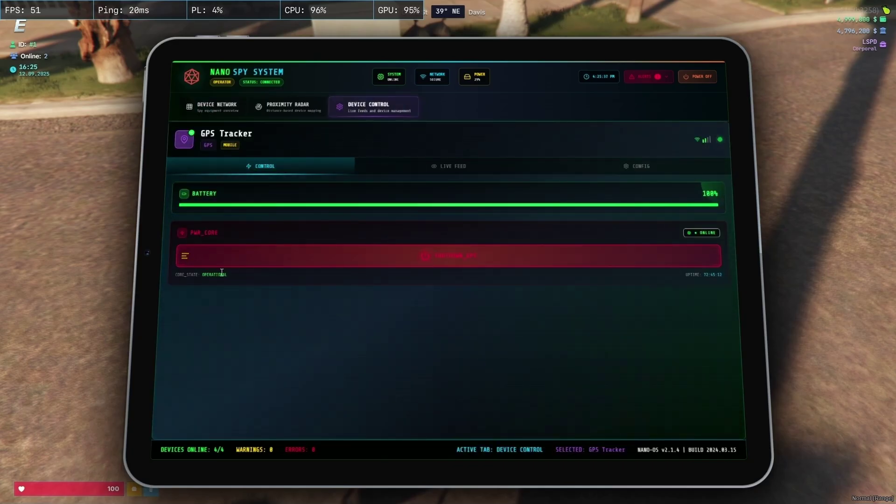
left_click(470, 246)
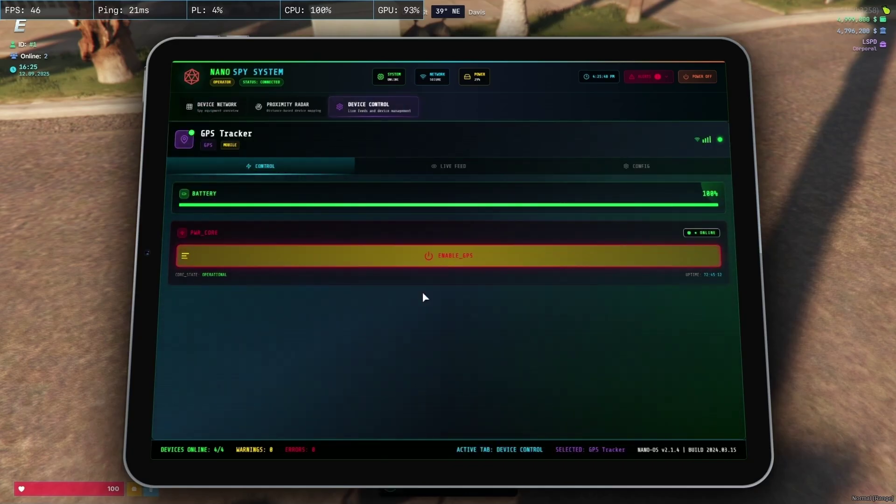
left_click(443, 264)
left_click(497, 169)
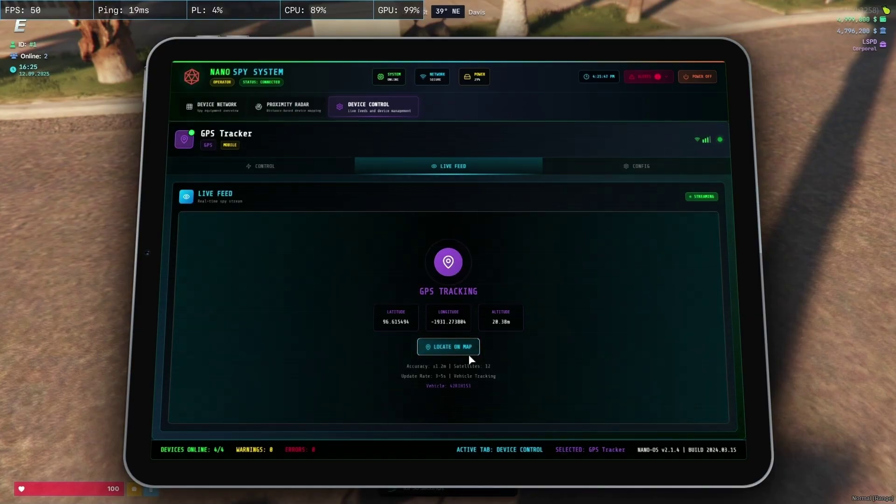
left_click(686, 77)
key("v")
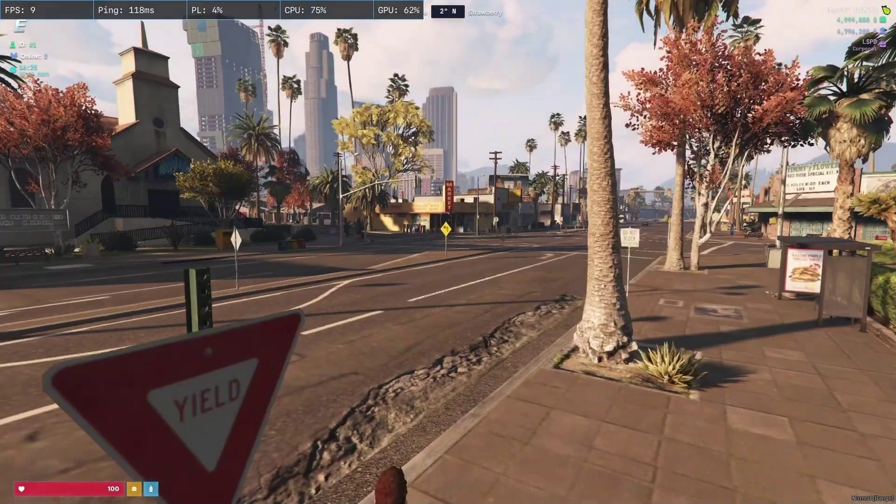
key("v")
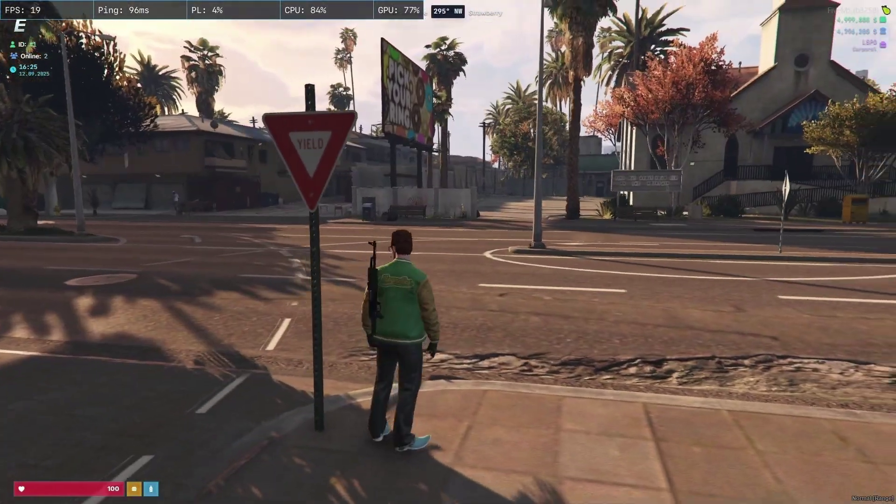
Use the Nano Spy Tablet in Strawberry to mark the GPS Tracker's location with Locate on Map, and close the tablet
key("F2")
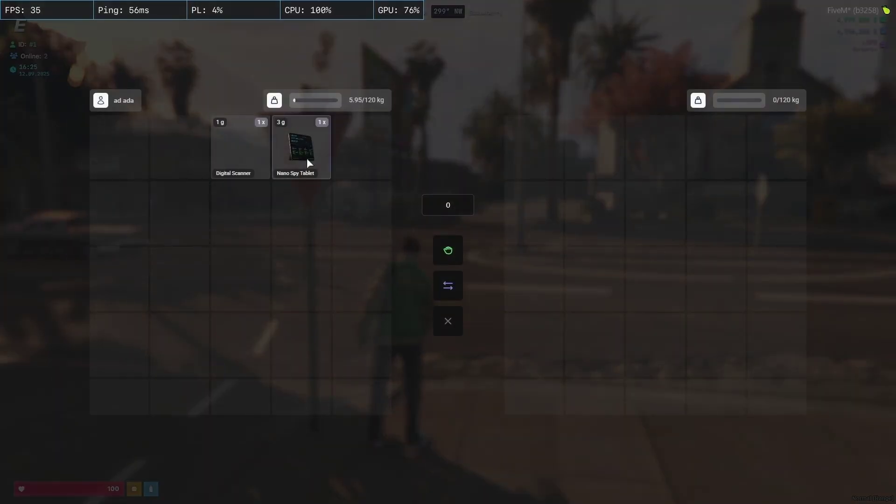
left_click(327, 173)
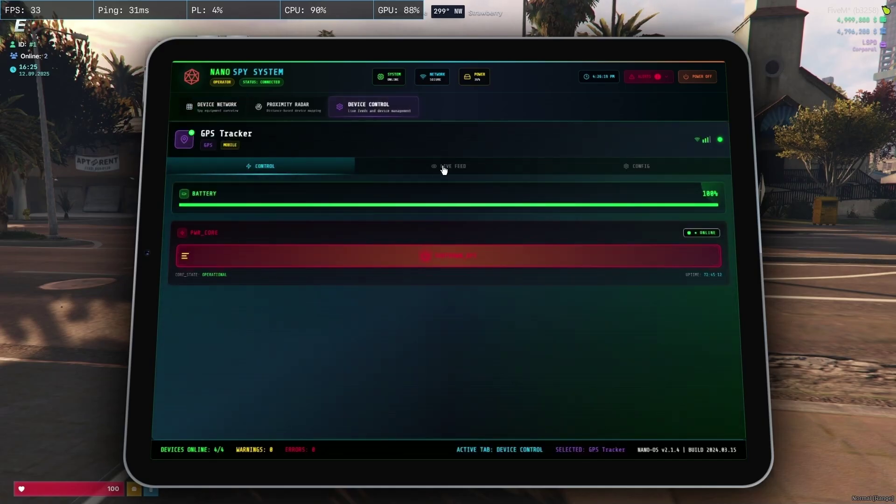
left_click(444, 168)
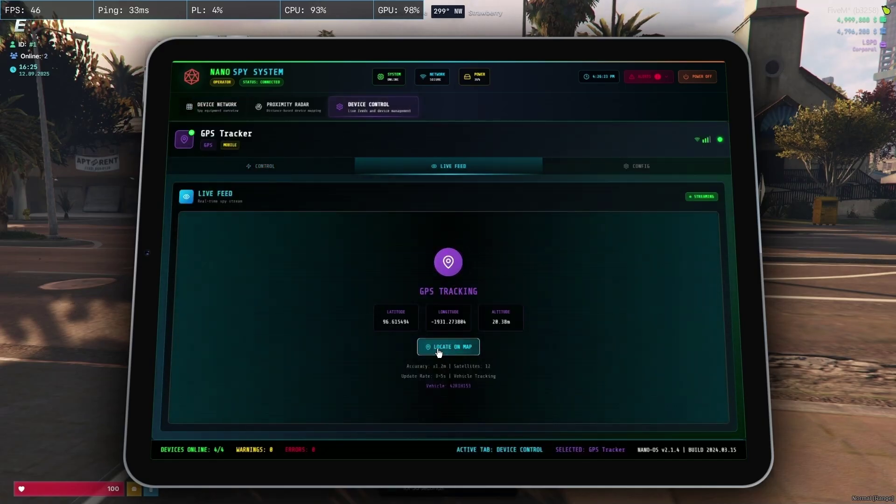
left_click(712, 77)
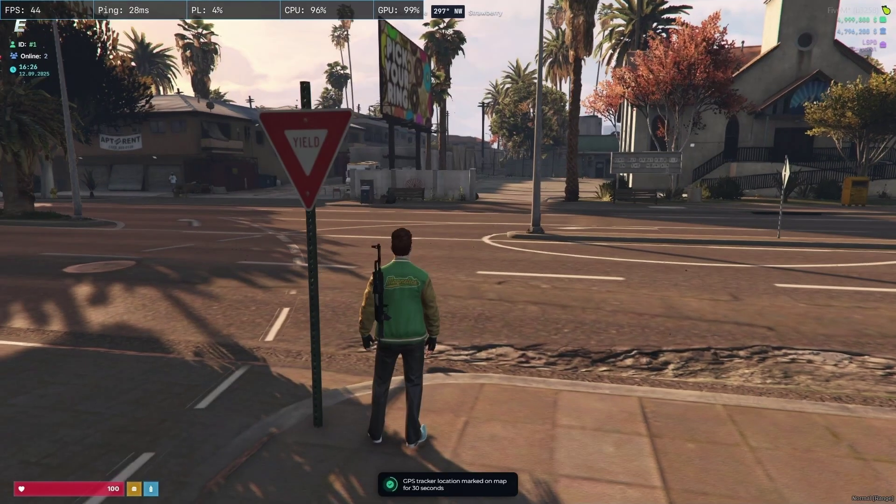
Examine the marked GPS Tracker location up close on the world map and return to the game
key("Escape")
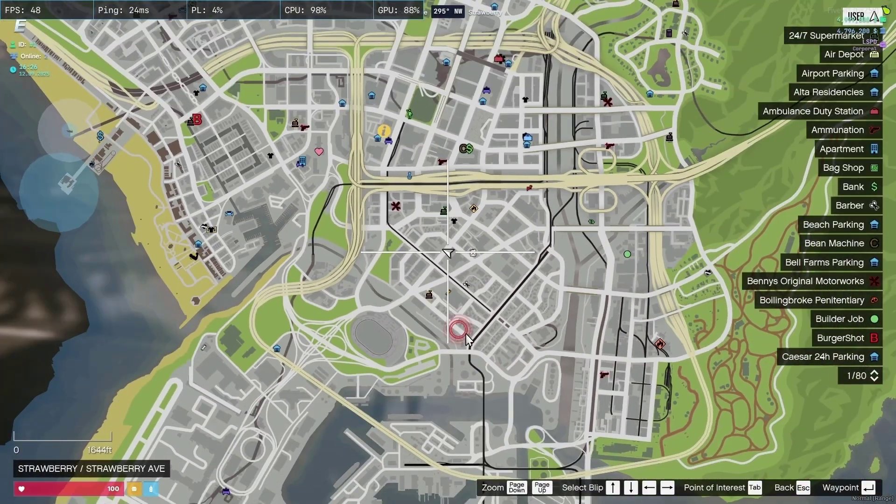
left_click(467, 340)
scroll(466, 339, "up", 5)
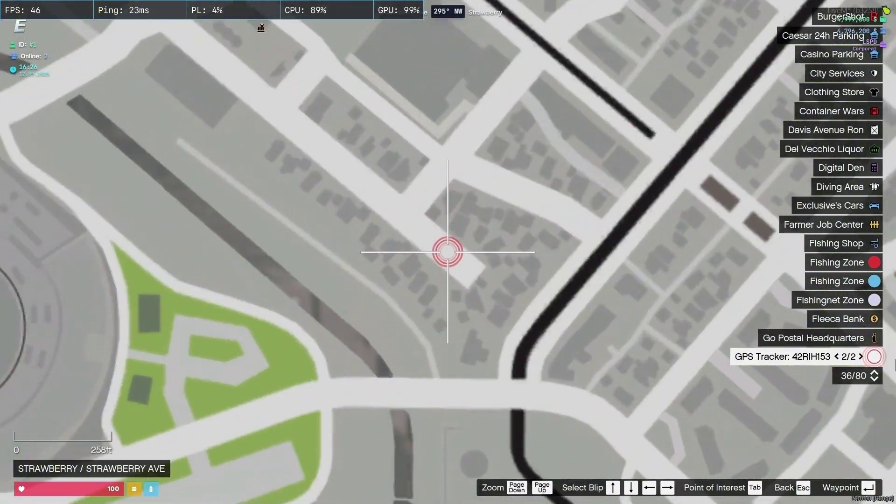
key("Escape")
key("Escape")
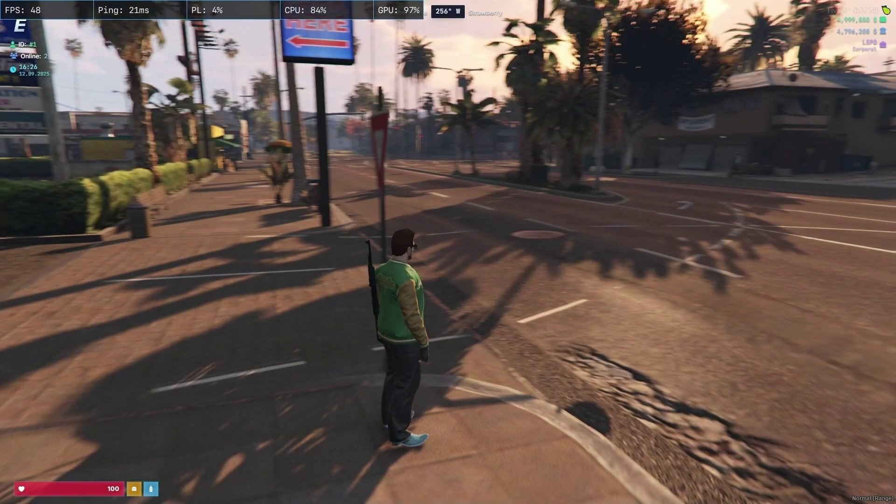
Check the tablet's Device Network once more, close it, and review the tracker marker on the map
key("Tab")
double_click(300, 163)
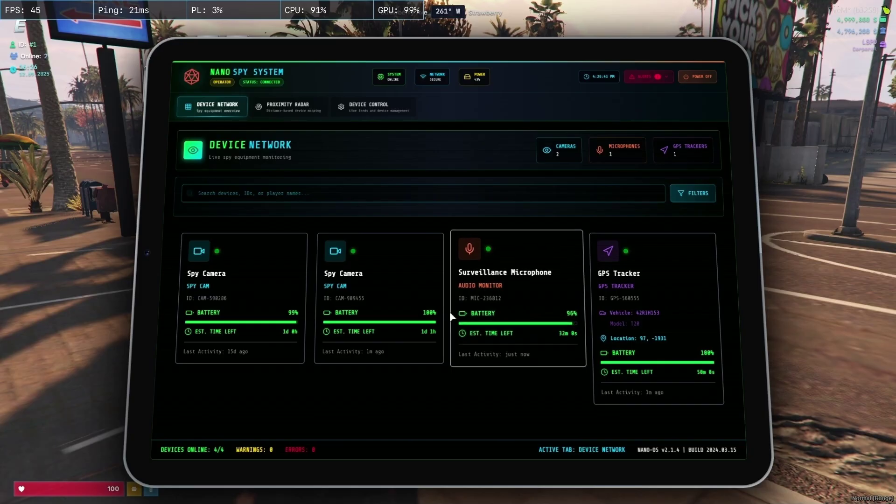
left_click(704, 79)
key("w")
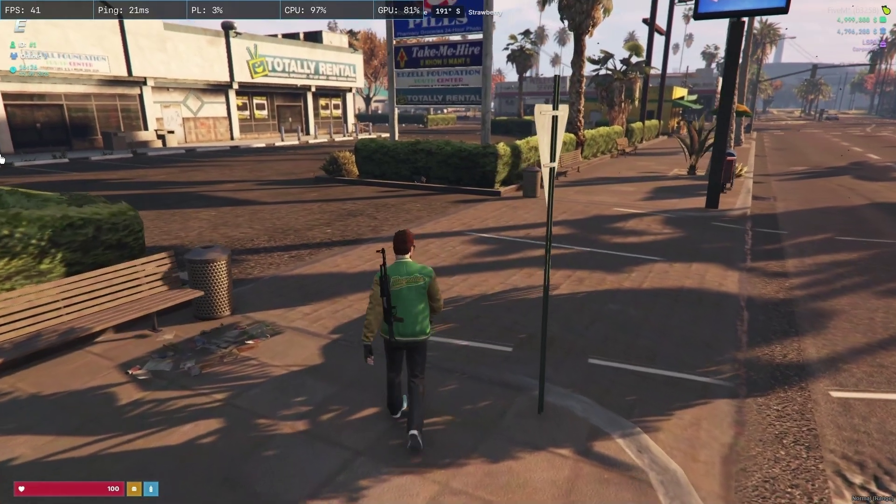
key("j")
key("Escape")
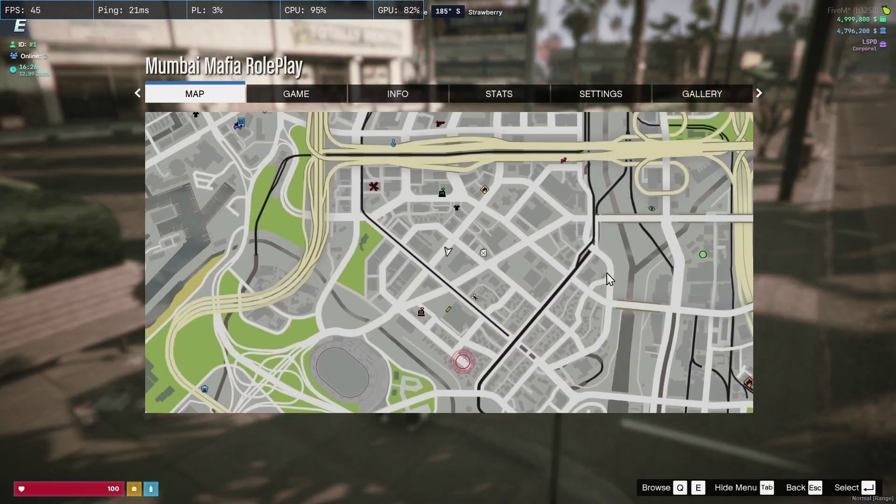
key("Escape")
Activate the Digital Scanner from the inventory, run across the Totally Rental parking lot with it, and deactivate it
key("Tab")
right_click(167, 153)
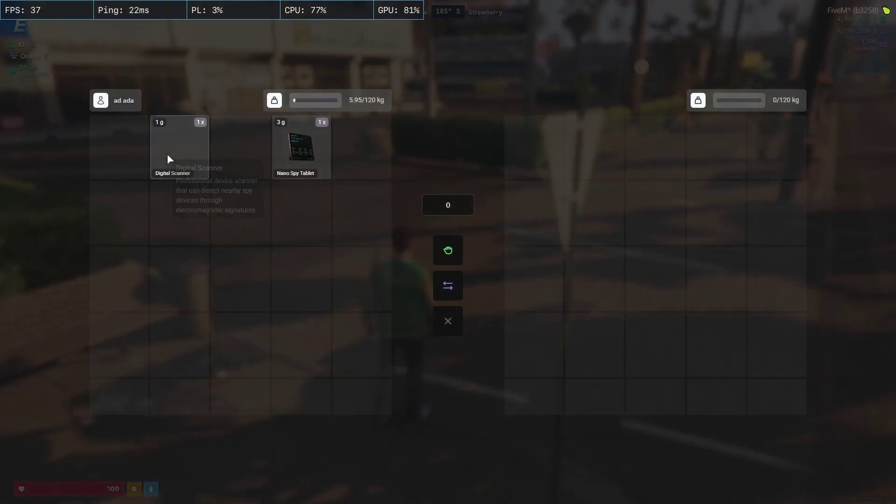
left_click(201, 170)
key("w")
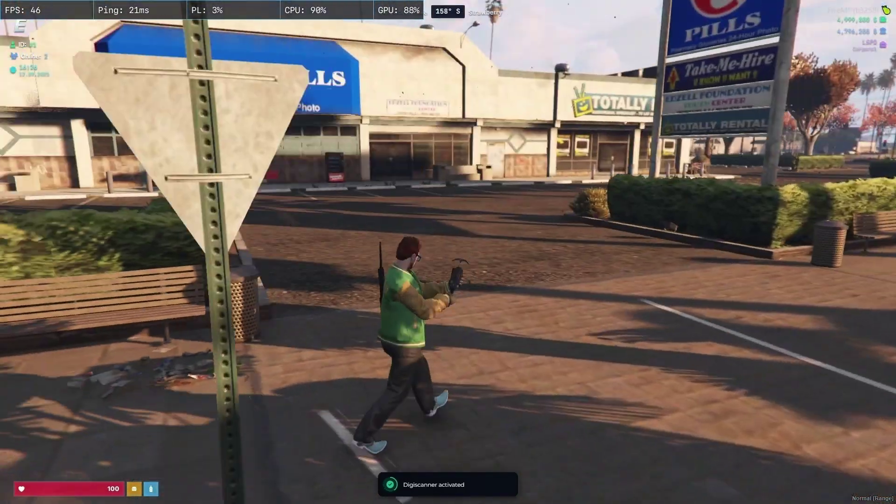
key("w")
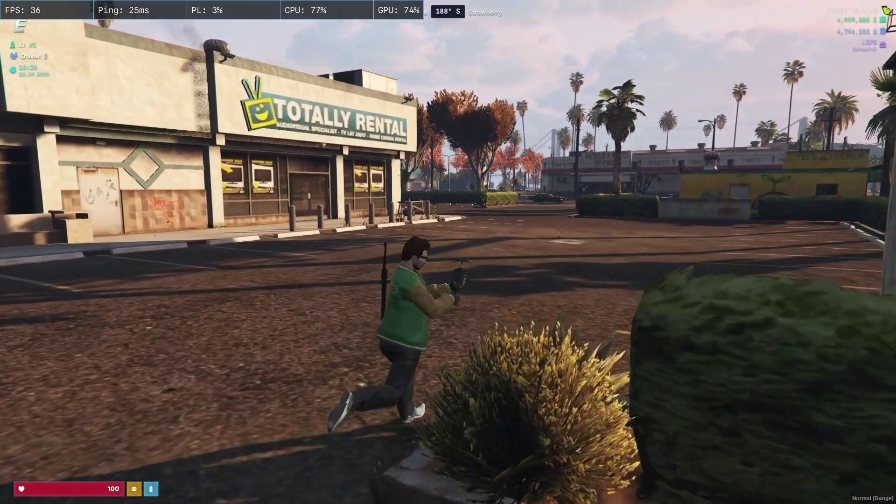
key("BackSpace")
Place a map waypoint on Grove St in Davis and teleport to it
key("Escape")
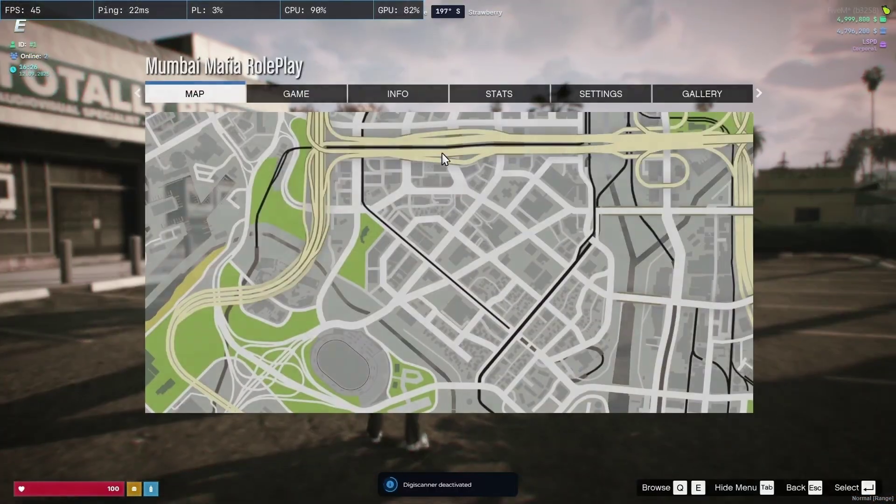
left_click(424, 256)
scroll(465, 278, "up", 3)
left_click(464, 263)
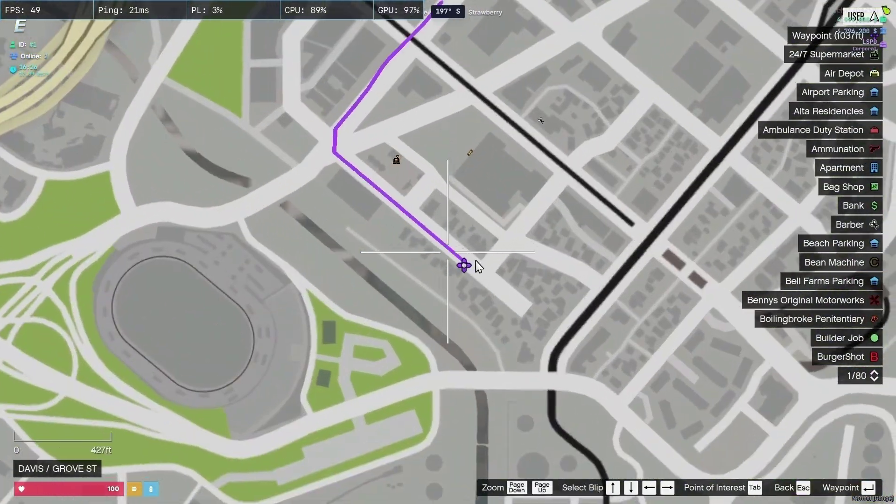
key("Escape")
key("Escape")
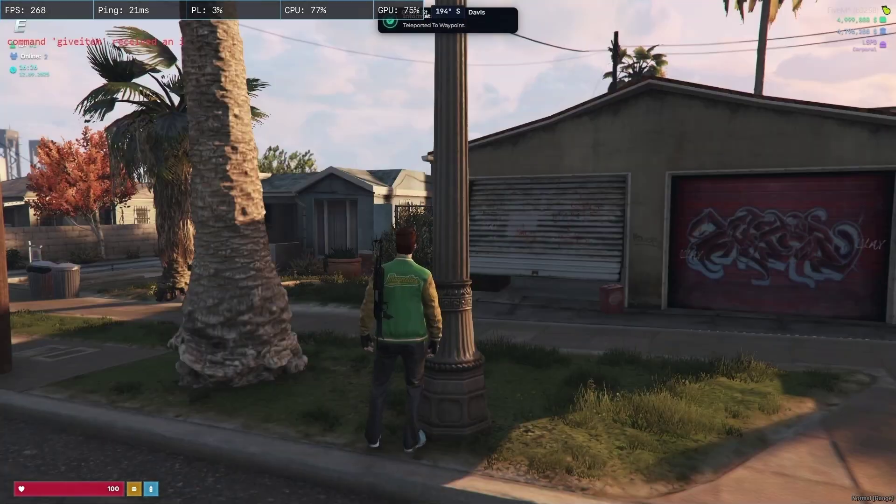
Run down the street to the other player and approach them with the Digital Scanner in hand
key("a")
key("w")
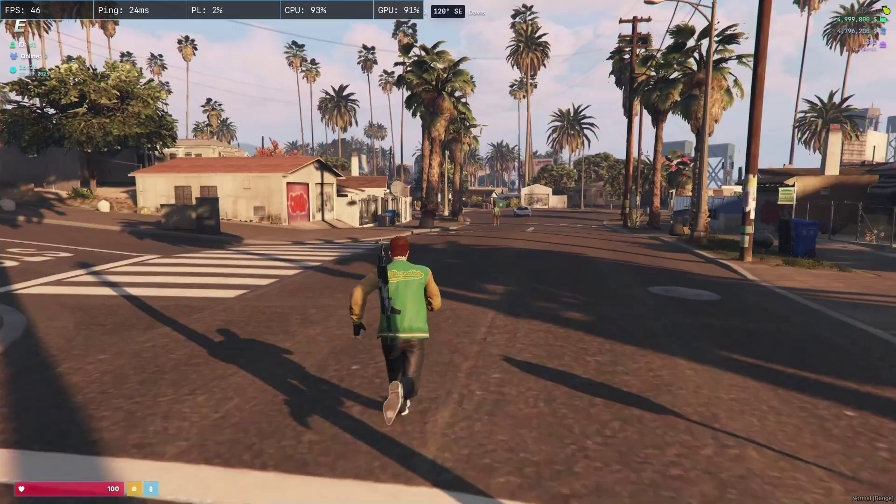
key("1")
key("w")
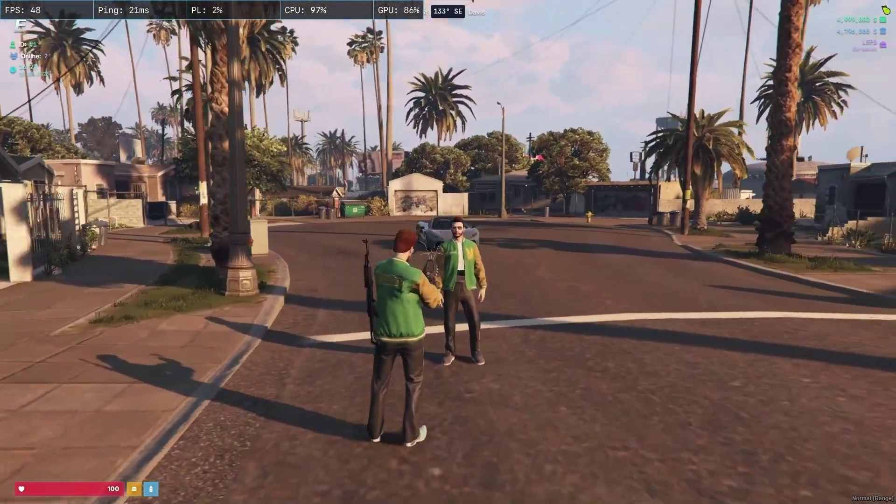
Target the other player and remove the surveillance microphone from them
key("alt")
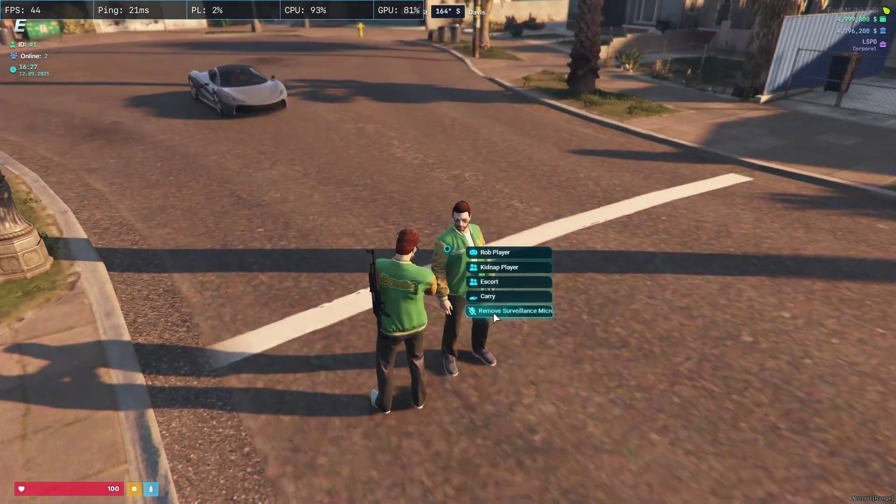
left_click(494, 311)
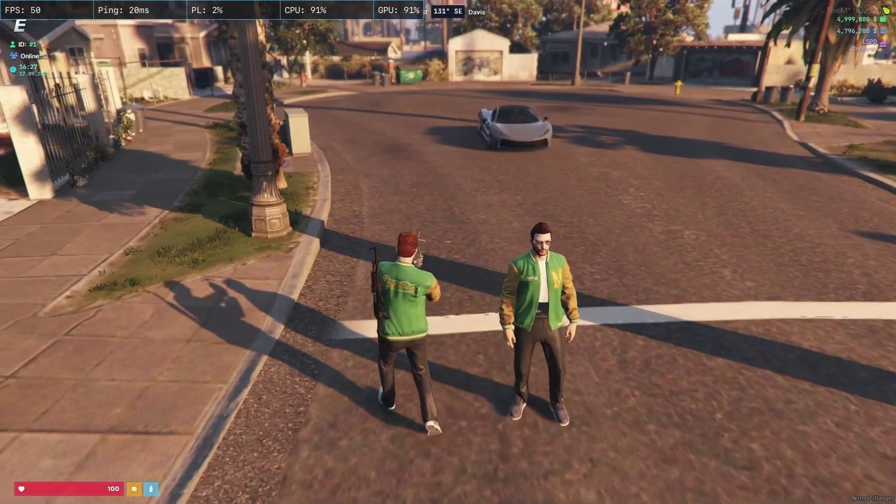
Run to the silver sports car, remove its GPS tracker, and walk back up the street past the other player
key("w")
key("w")
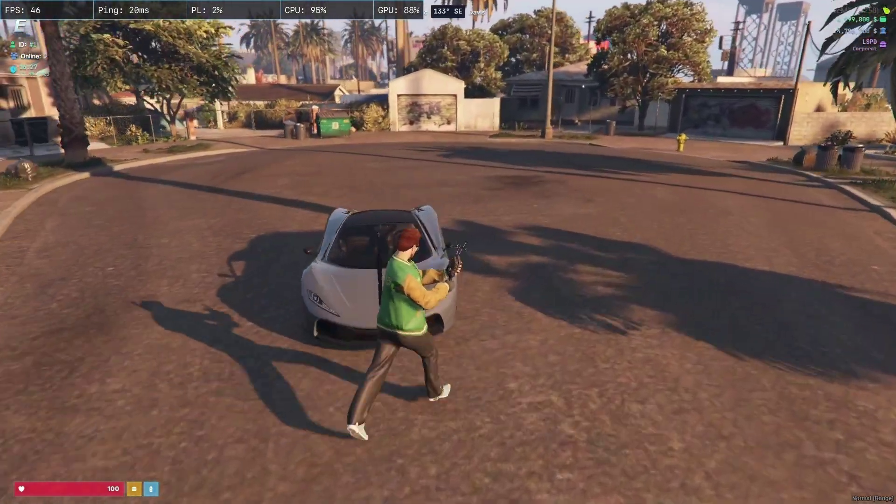
key("alt")
left_click(449, 251)
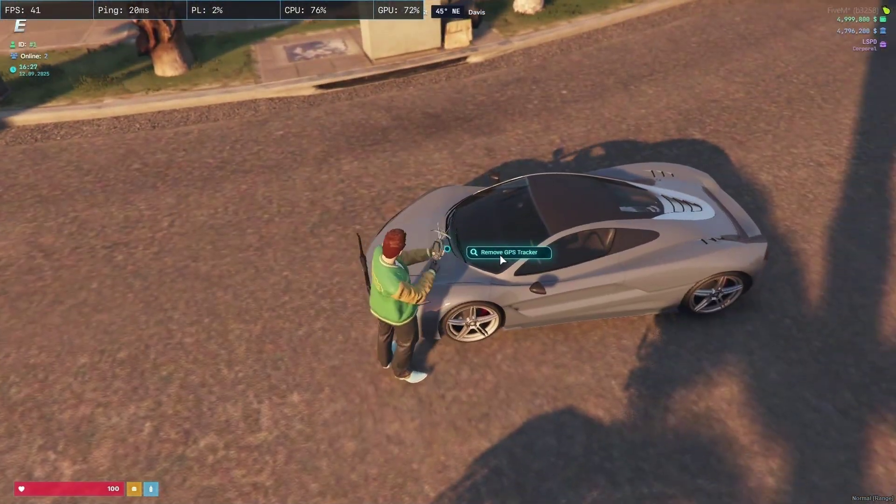
left_click(500, 254)
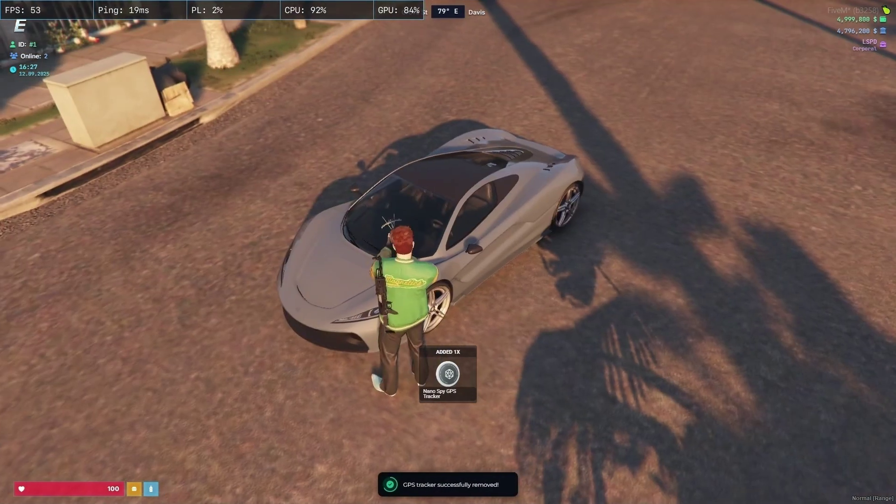
key("alt")
key("w")
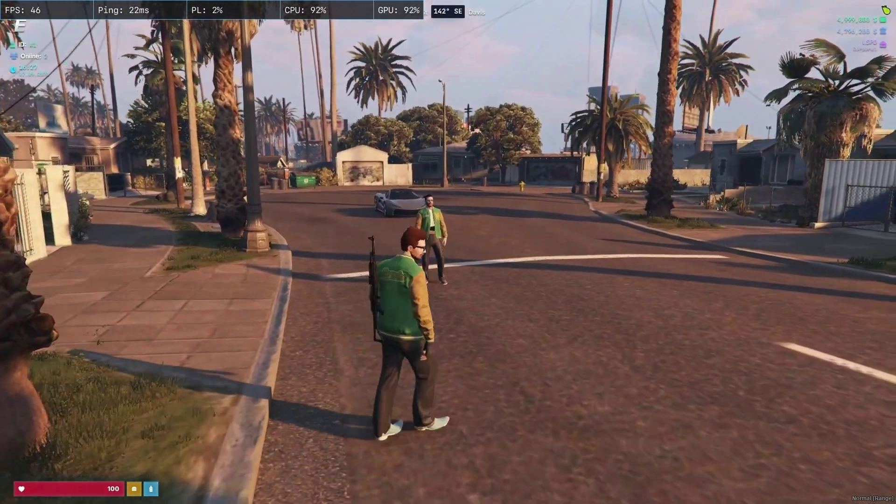
Use the Nano Spy tablet from the inventory, select the second Spy Camera, and view it on the Proximity Radar
key("Tab")
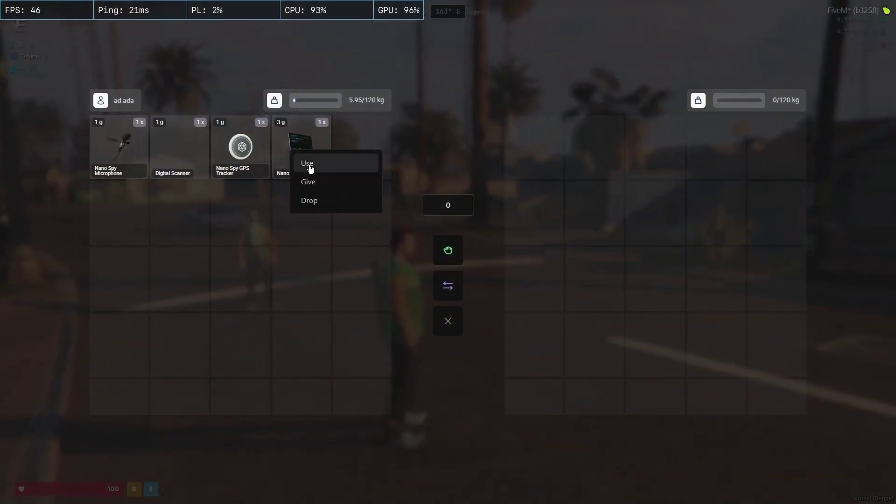
left_click(309, 164)
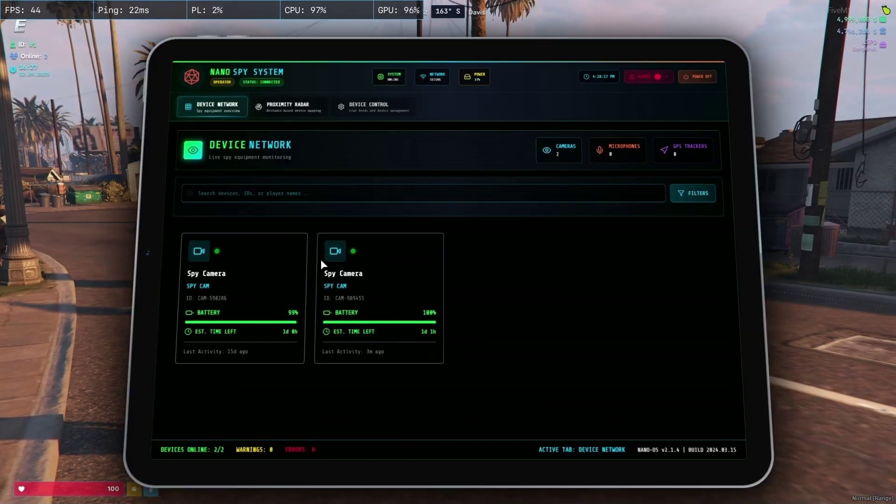
left_click(360, 314)
left_click(288, 106)
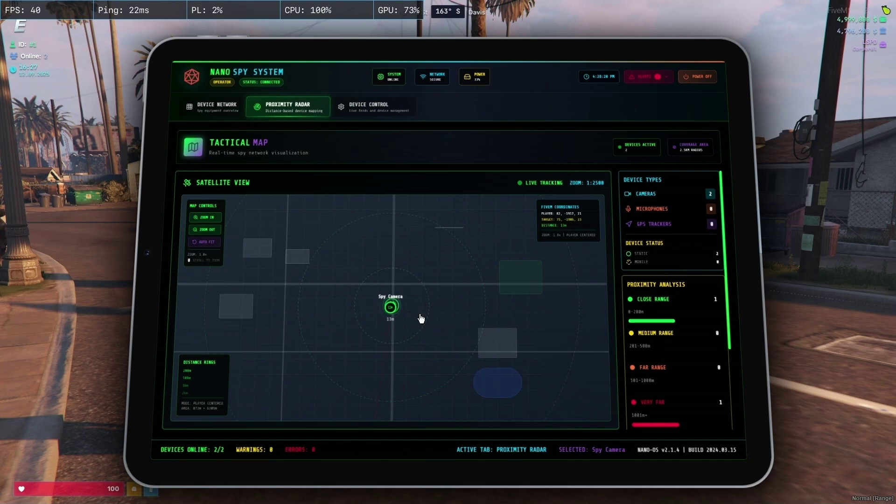
left_click(212, 105)
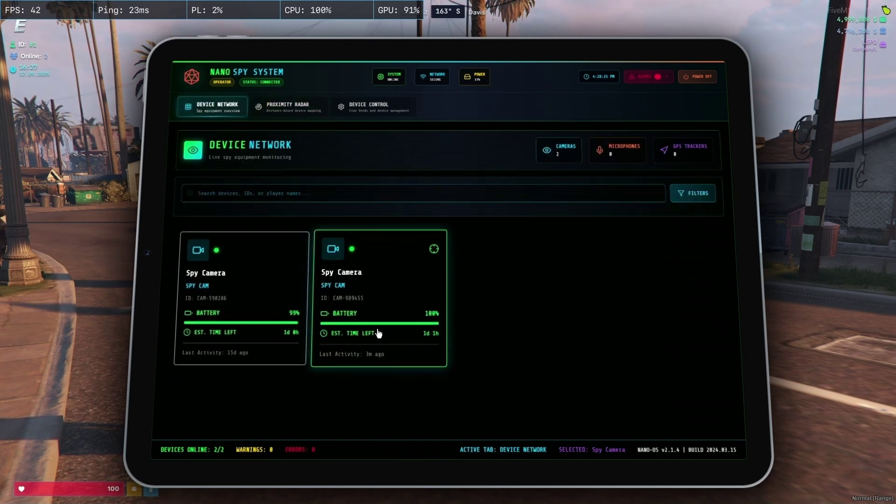
left_click(251, 258)
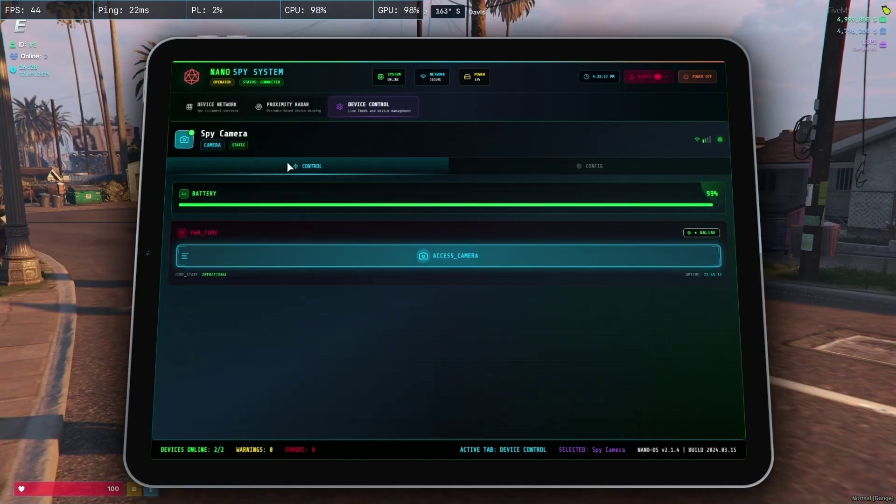
left_click(229, 109)
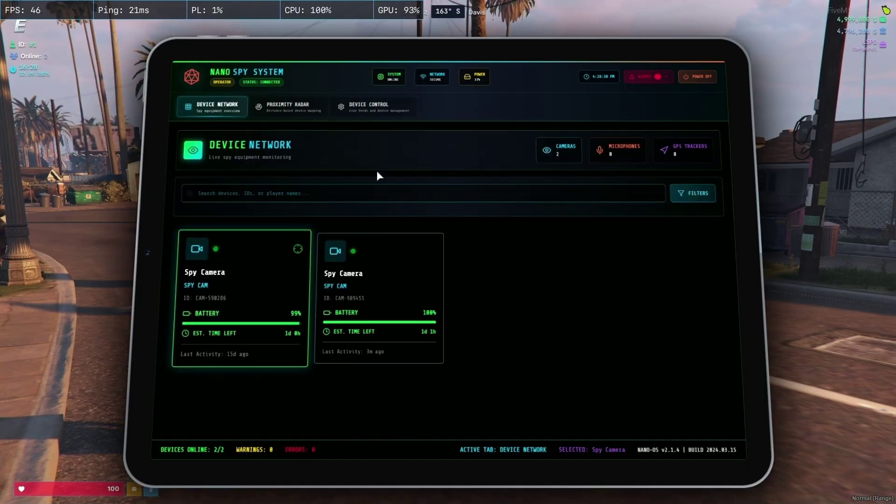
key("Escape")
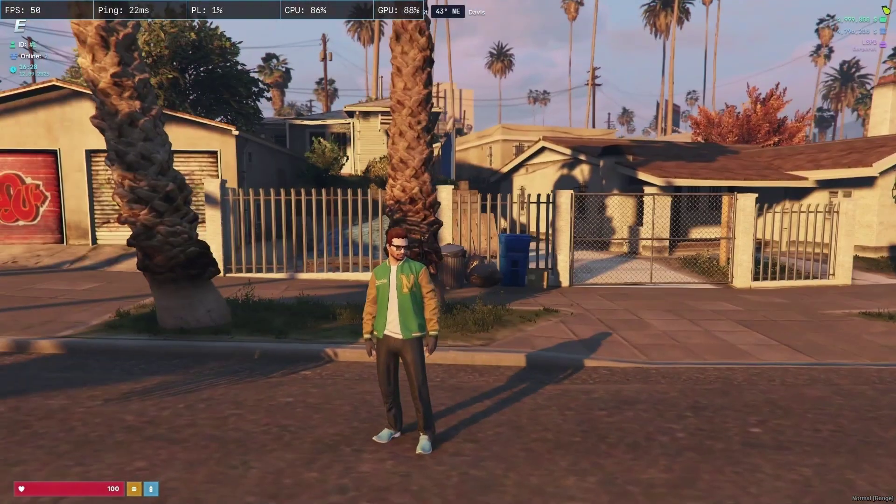